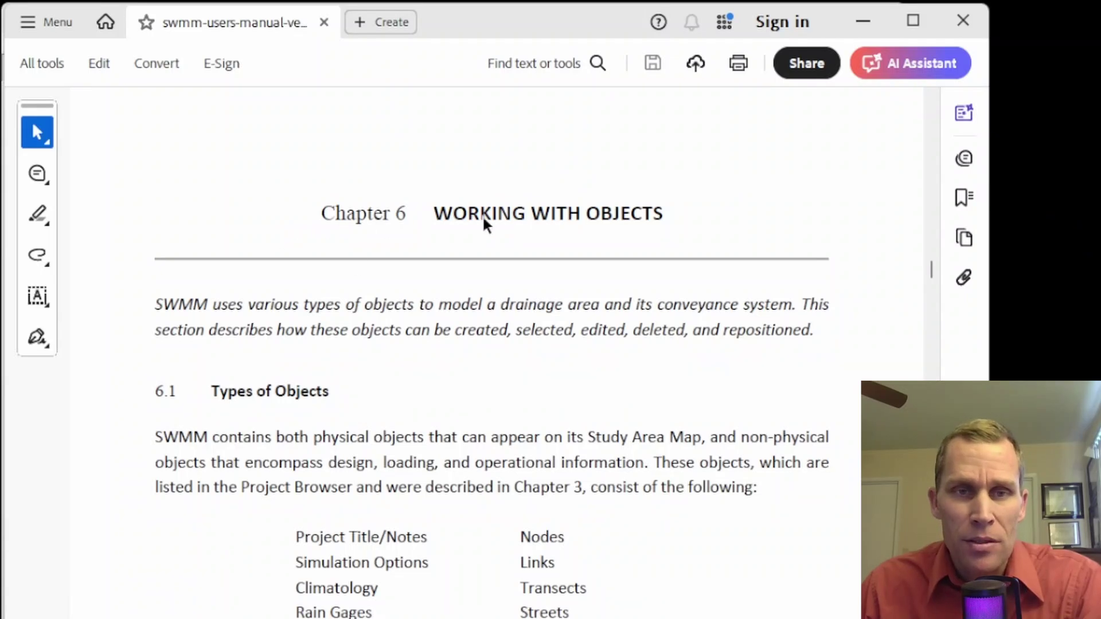
# Switch from the PDF manual to SWMM and consult the Working with Objects topic in its user guide.
pyautogui.click(863, 21)
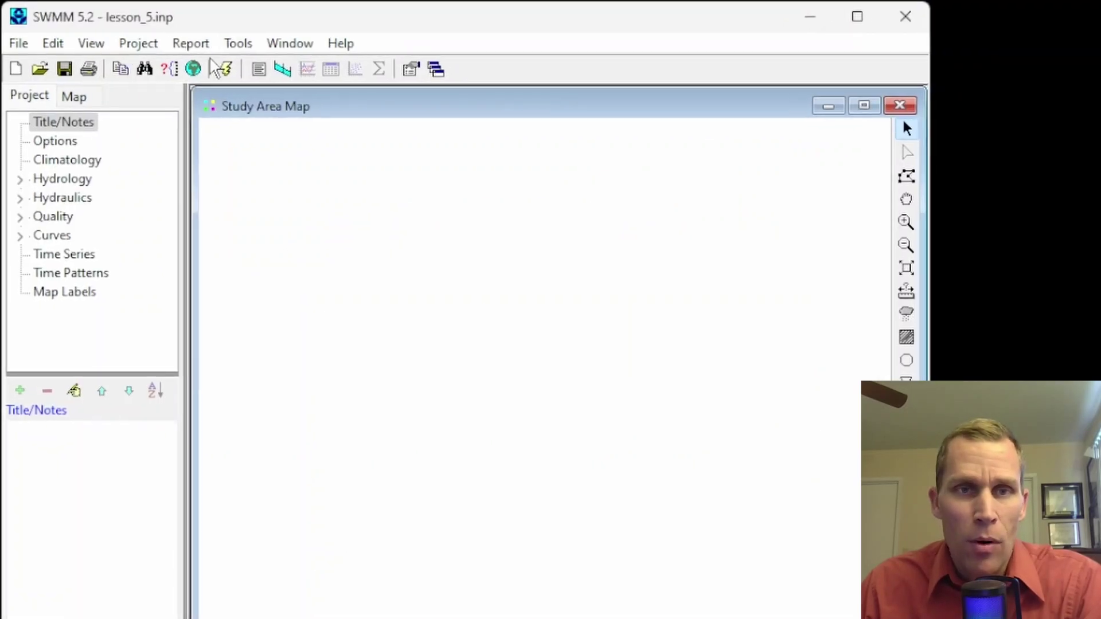
pyautogui.click(357, 44)
pyautogui.click(380, 69)
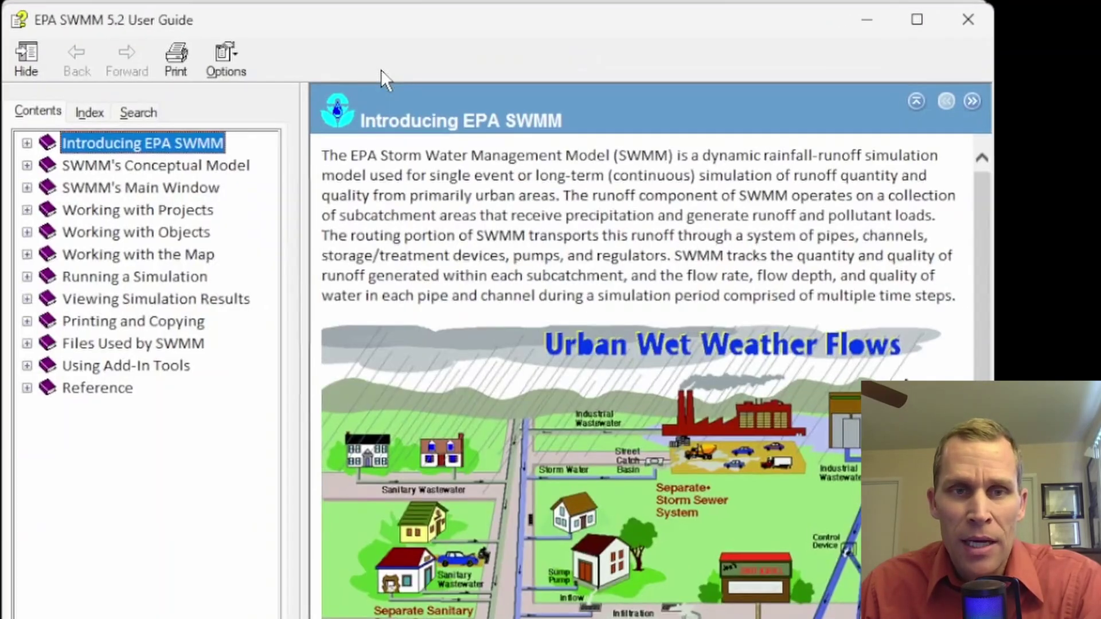
pyautogui.click(96, 234)
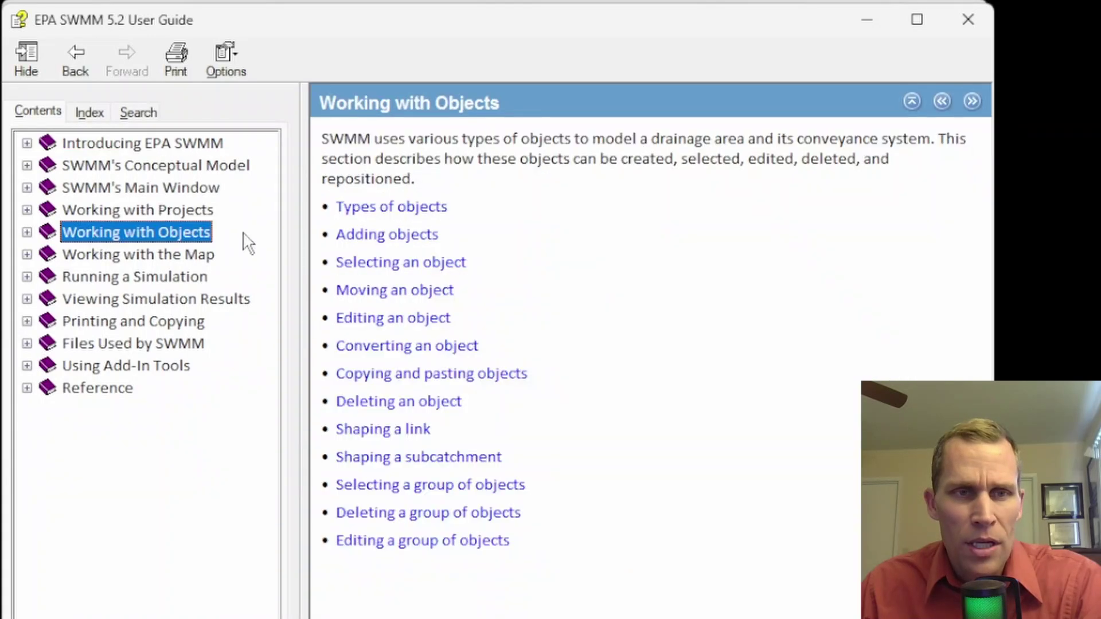
pyautogui.click(969, 21)
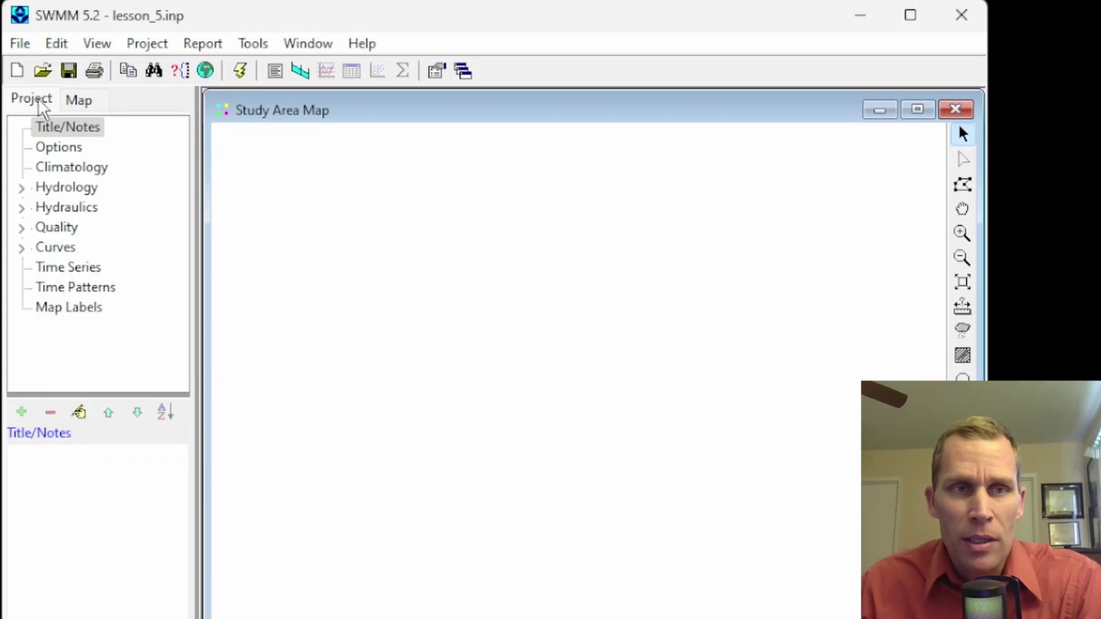
# View the map theme settings, return to the project categories and enlarge the area listing them.
pyautogui.click(80, 102)
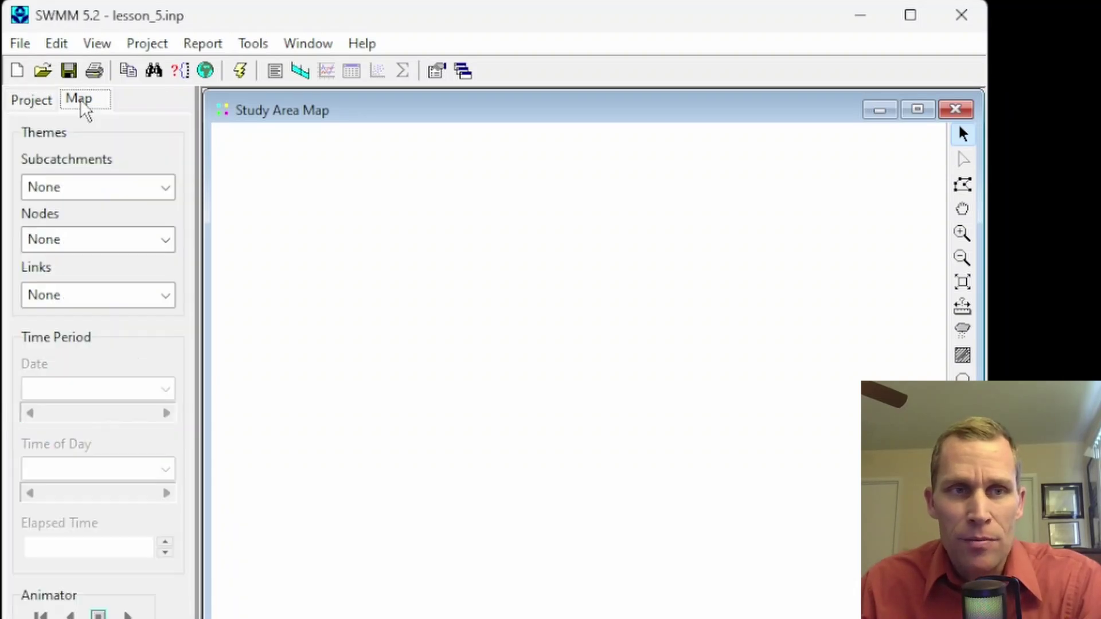
pyautogui.click(34, 102)
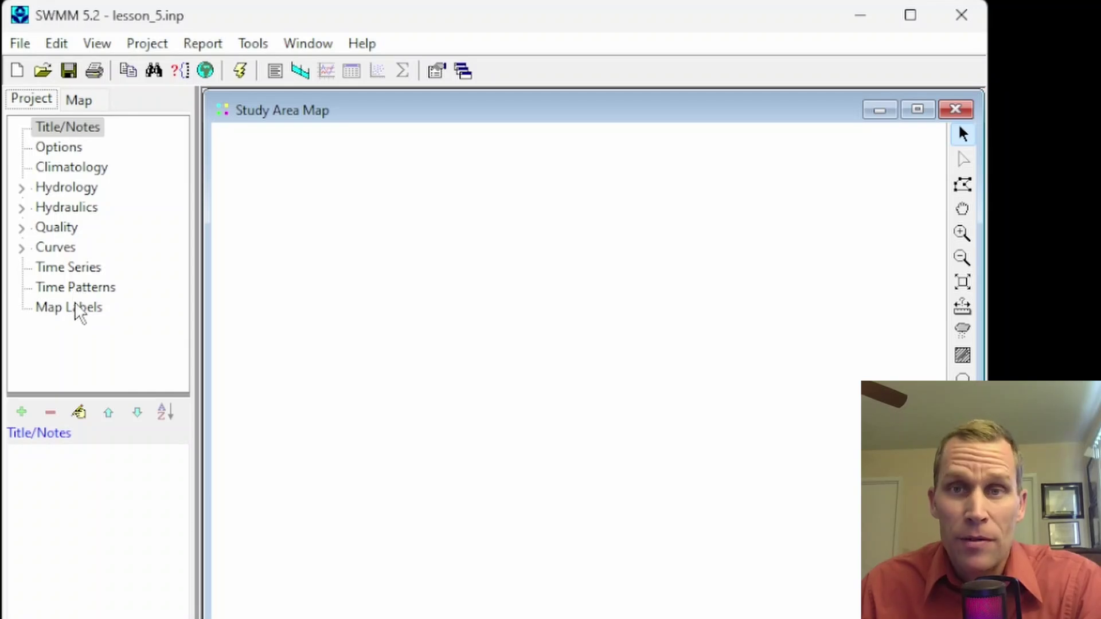
pyautogui.moveTo(102, 394); pyautogui.dragTo(123, 487)
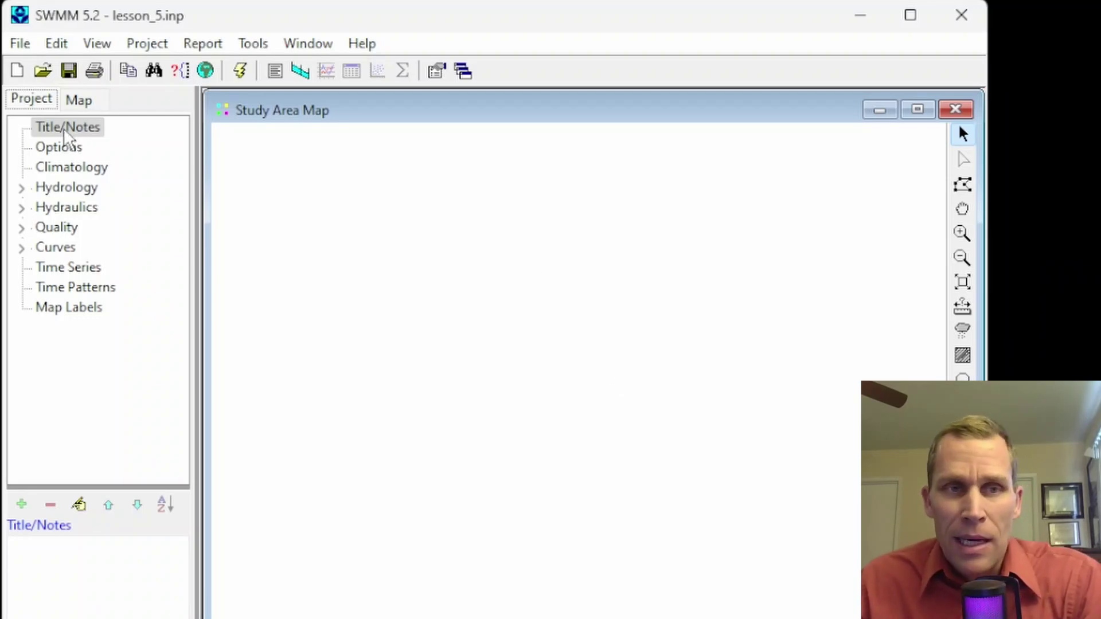
# Examine the Options, Climatology and Hydrology categories, going through the hydrology object types from Rain Gages to LID Controls.
pyautogui.click(73, 147)
pyautogui.click(86, 168)
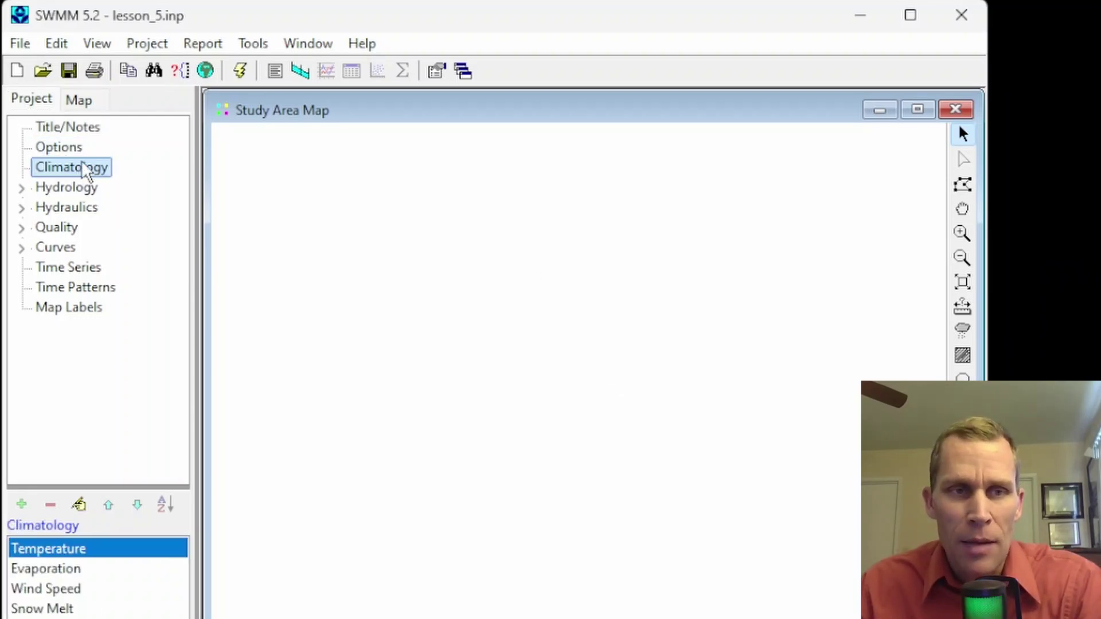
pyautogui.click(86, 189)
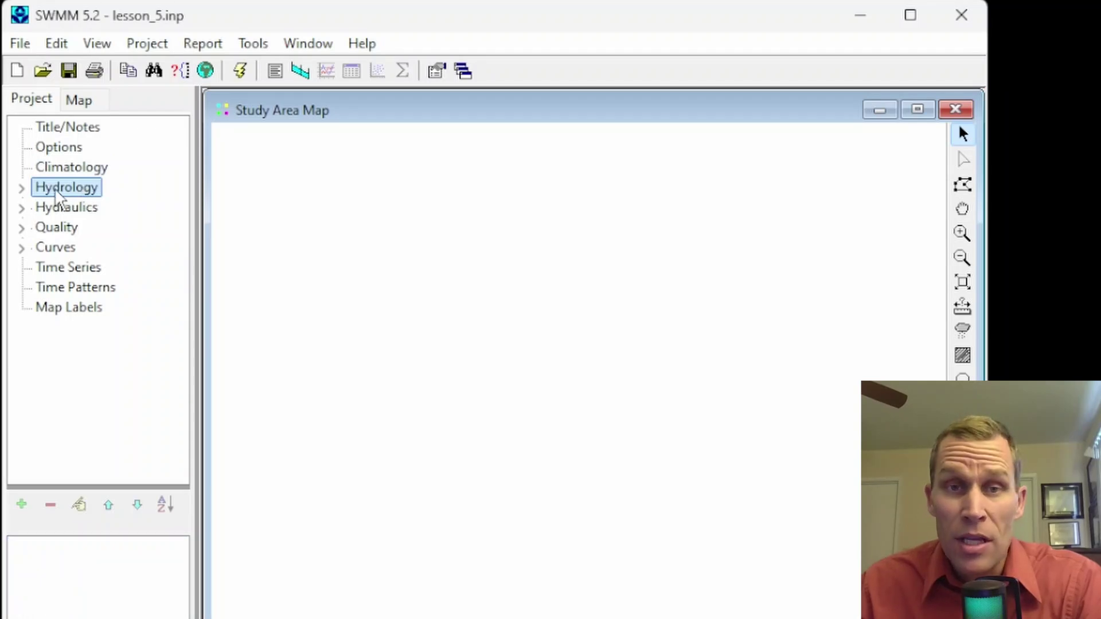
pyautogui.click(20, 190)
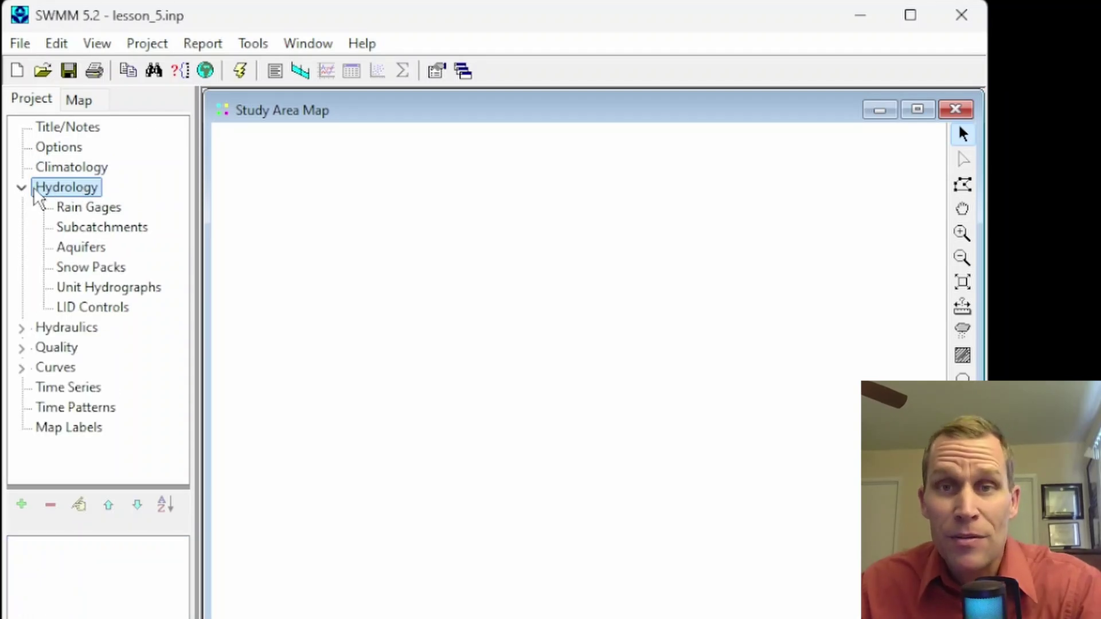
pyautogui.click(104, 208)
pyautogui.click(118, 230)
pyautogui.click(92, 248)
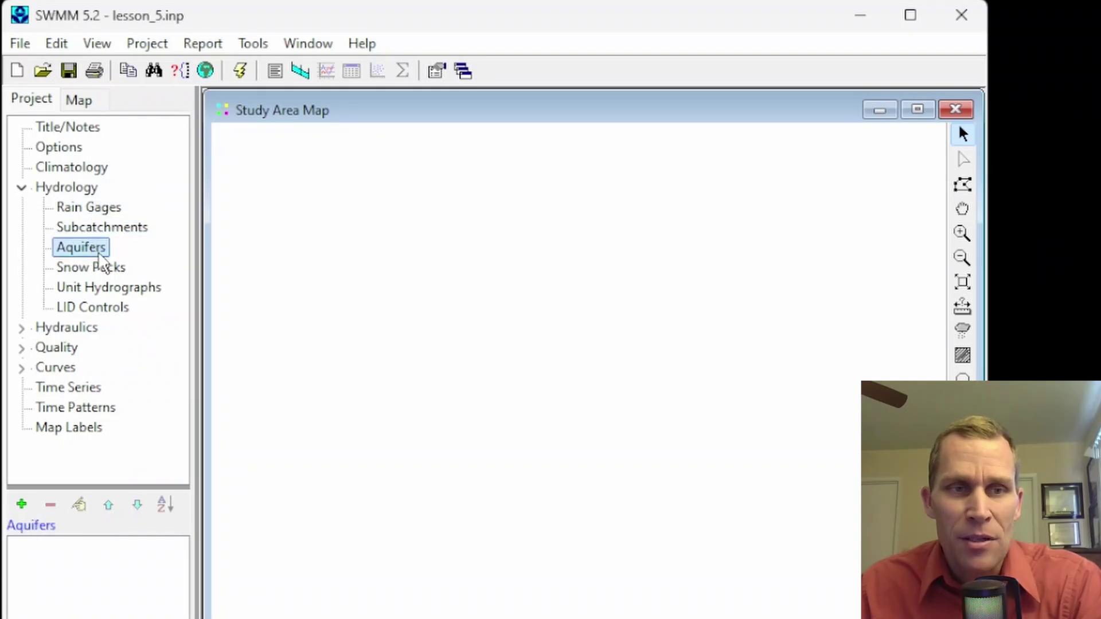
pyautogui.click(99, 268)
pyautogui.click(114, 289)
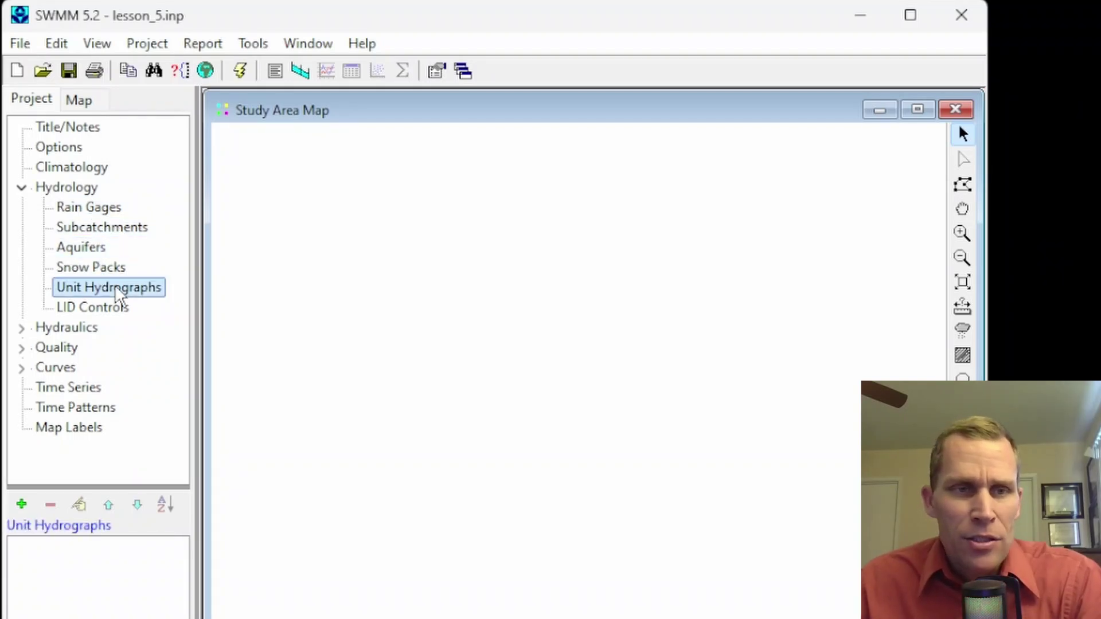
pyautogui.click(109, 309)
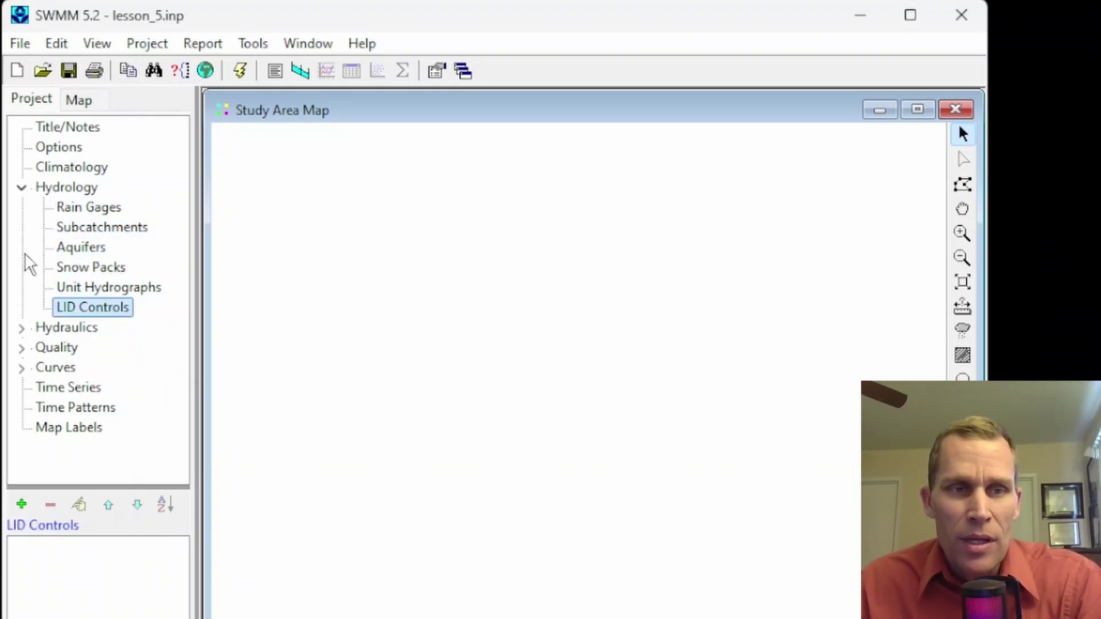
pyautogui.click(21, 189)
# Examine the Hydraulics object types: Nodes, Links, Streets, Inlets, Transects and Controls.
pyautogui.click(22, 208)
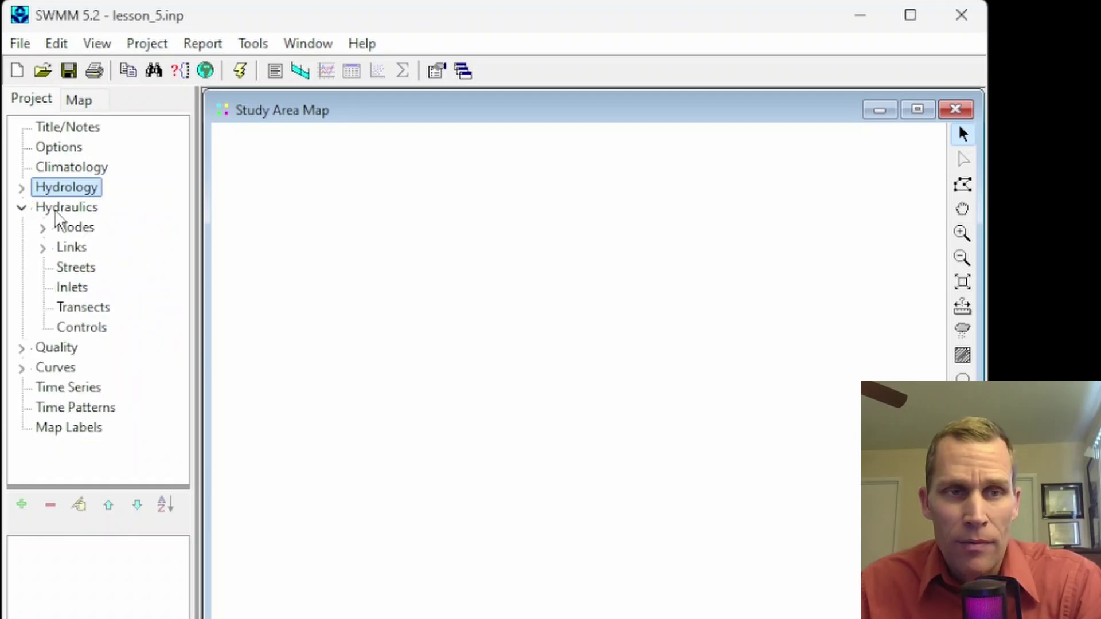
pyautogui.click(70, 229)
pyautogui.click(81, 248)
pyautogui.click(83, 268)
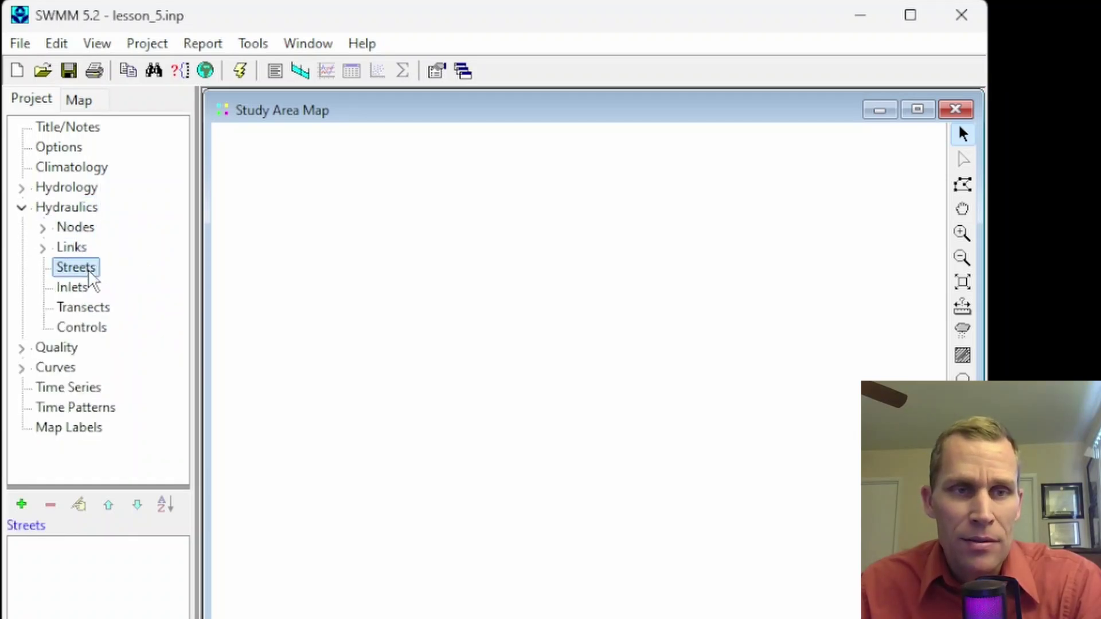
pyautogui.click(92, 289)
pyautogui.click(92, 309)
pyautogui.click(95, 328)
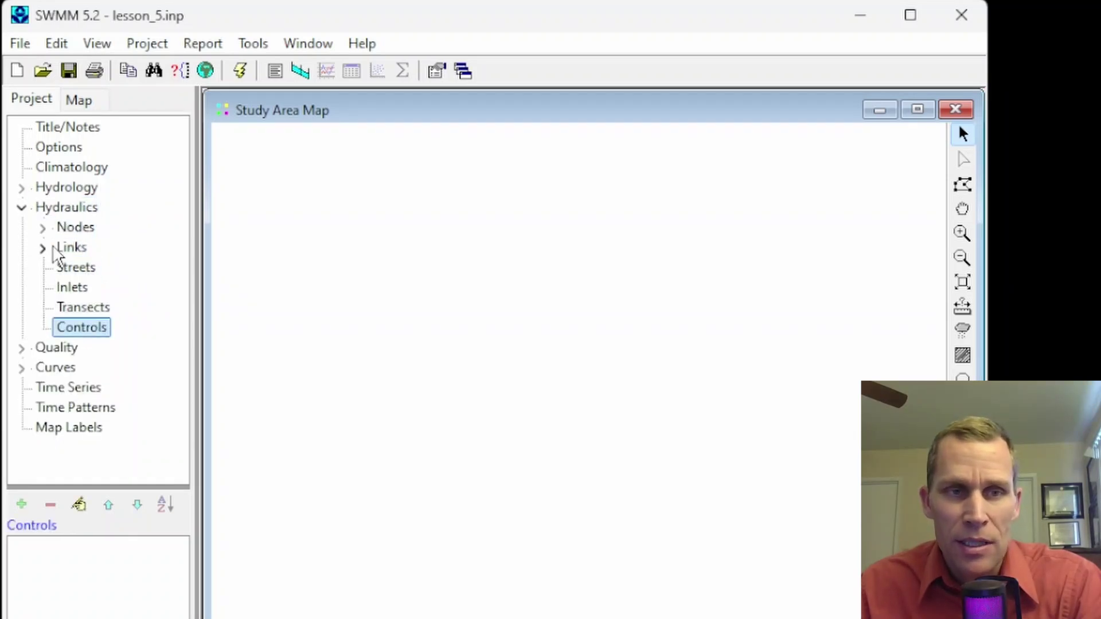
pyautogui.click(22, 208)
# Examine the Quality and Curves object types, plus the Time Series, Time Patterns and Map Labels categories.
pyautogui.click(22, 228)
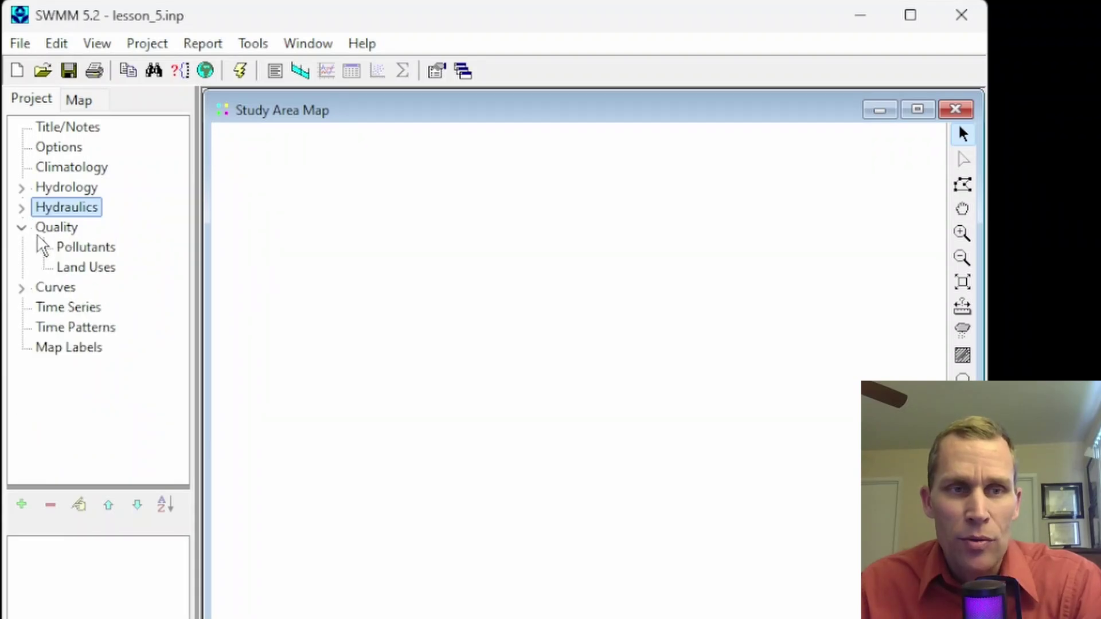
pyautogui.click(80, 255)
pyautogui.click(99, 269)
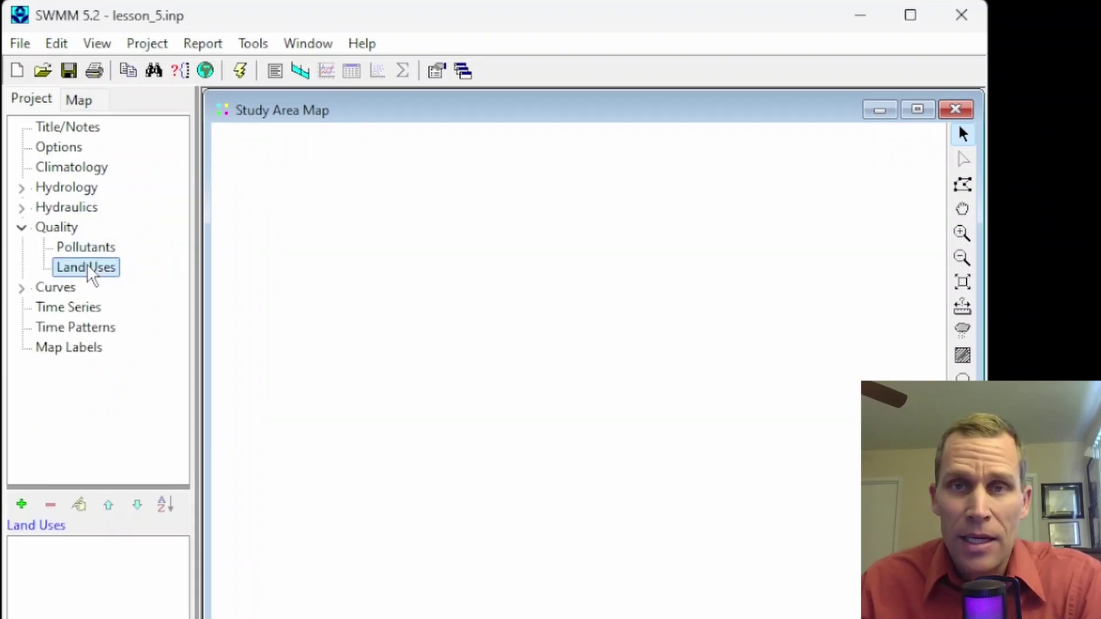
pyautogui.click(22, 228)
pyautogui.click(25, 248)
pyautogui.click(22, 248)
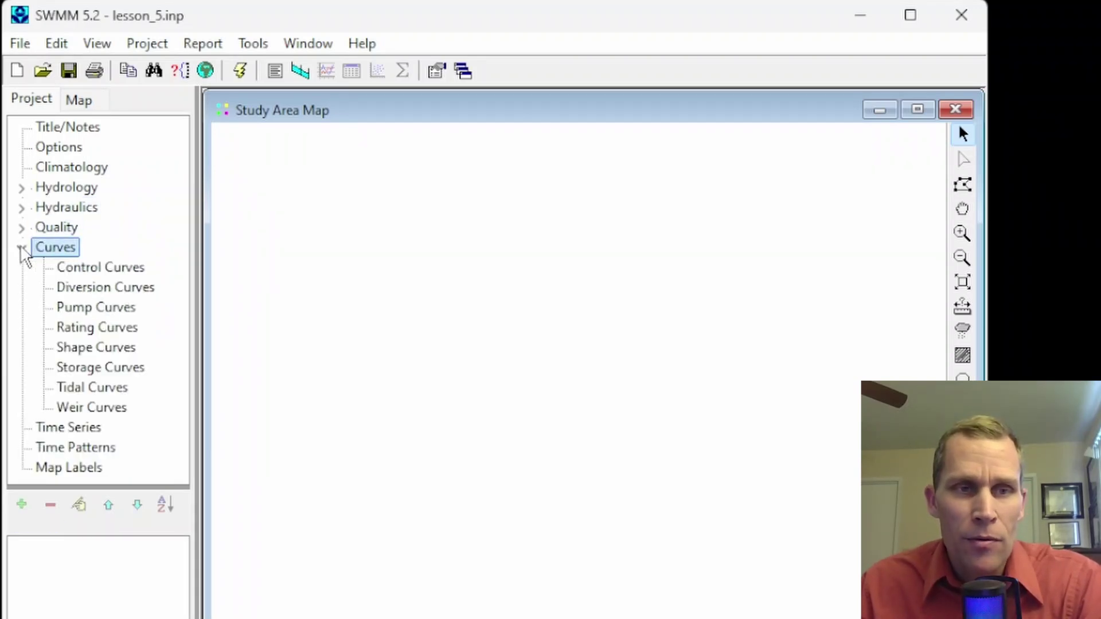
pyautogui.click(22, 247)
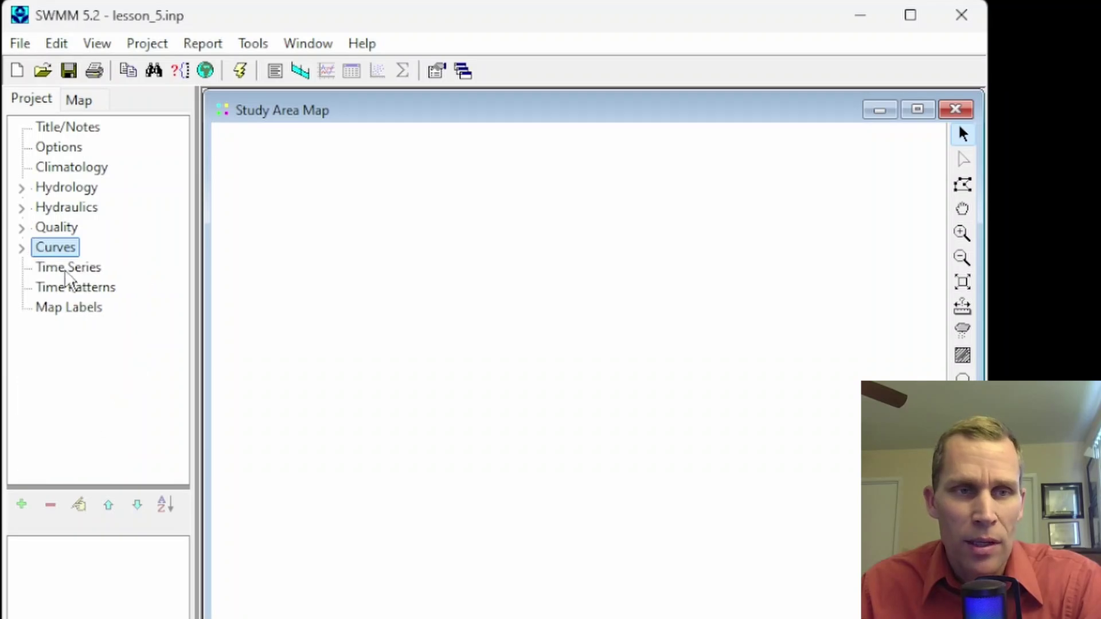
pyautogui.click(67, 267)
pyautogui.click(85, 288)
pyautogui.click(86, 309)
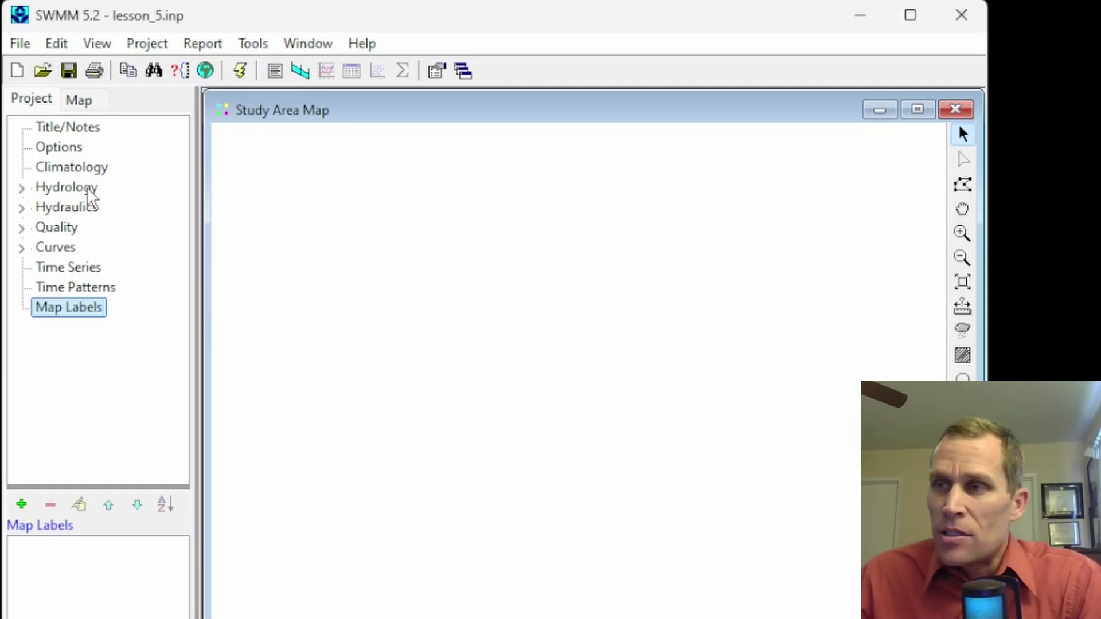
# Compare the project commands for adding a new object when Rain Gages and when Subcatchments is the selected category.
pyautogui.click(22, 188)
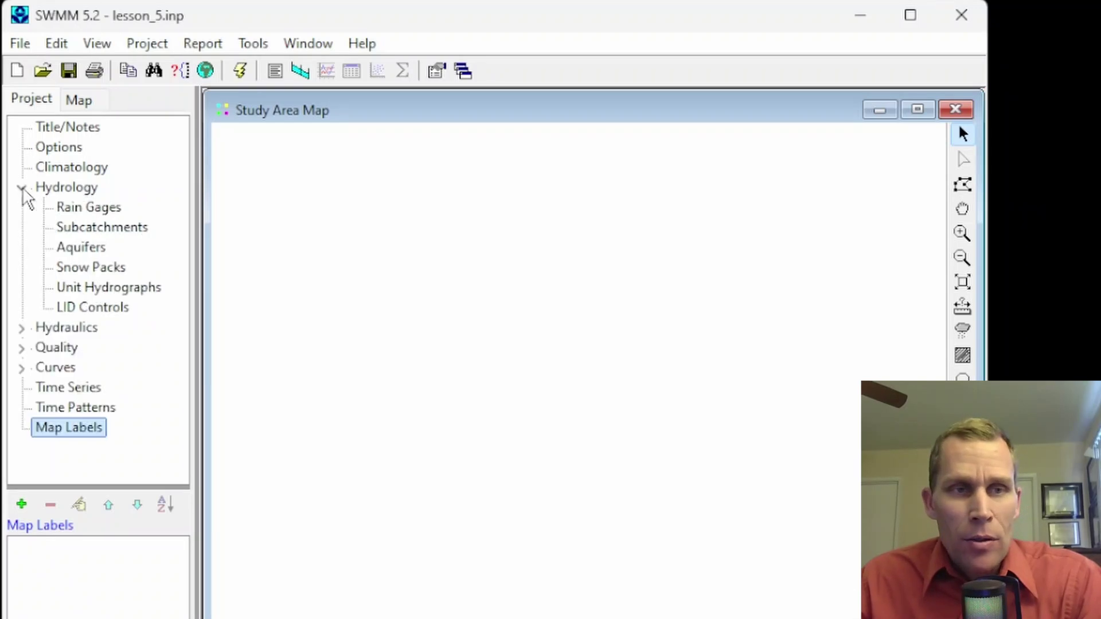
pyautogui.click(87, 212)
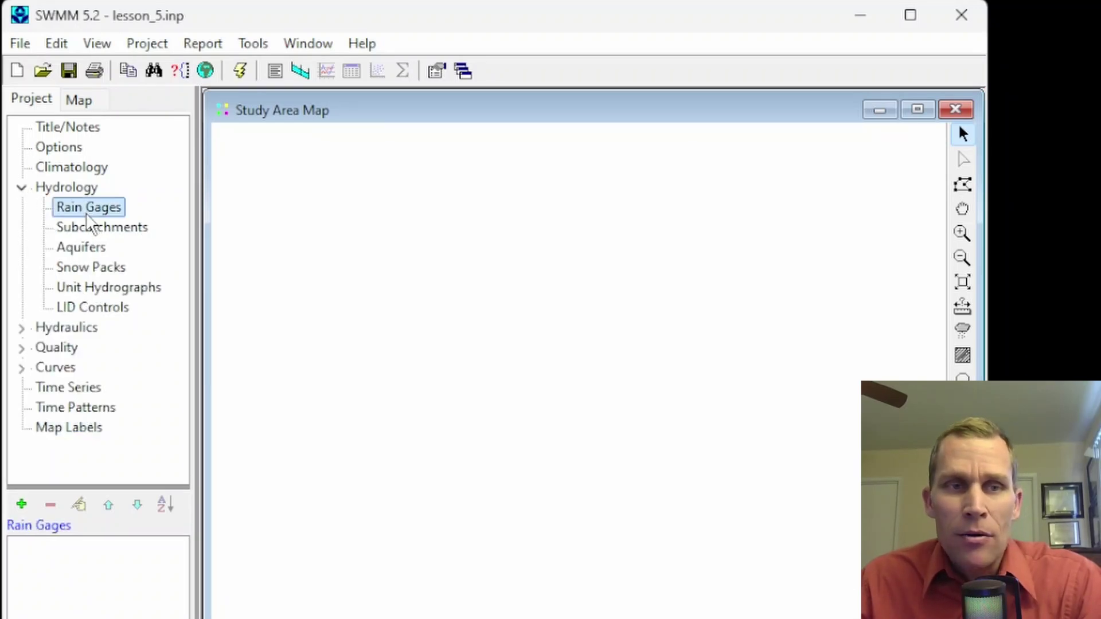
pyautogui.click(150, 45)
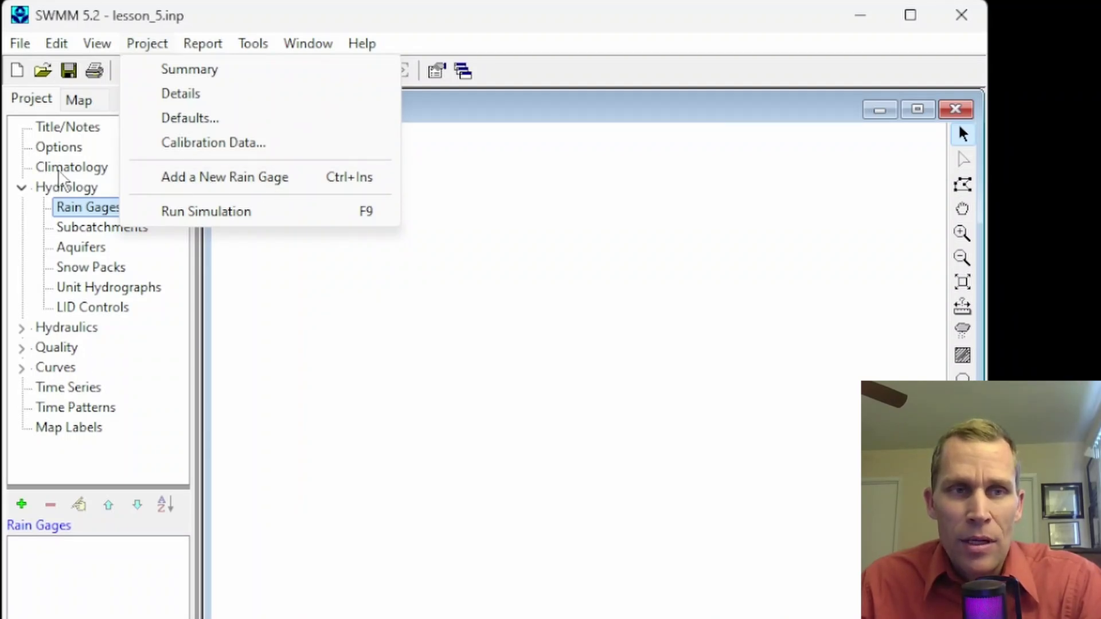
pyautogui.click(147, 46)
pyautogui.click(148, 46)
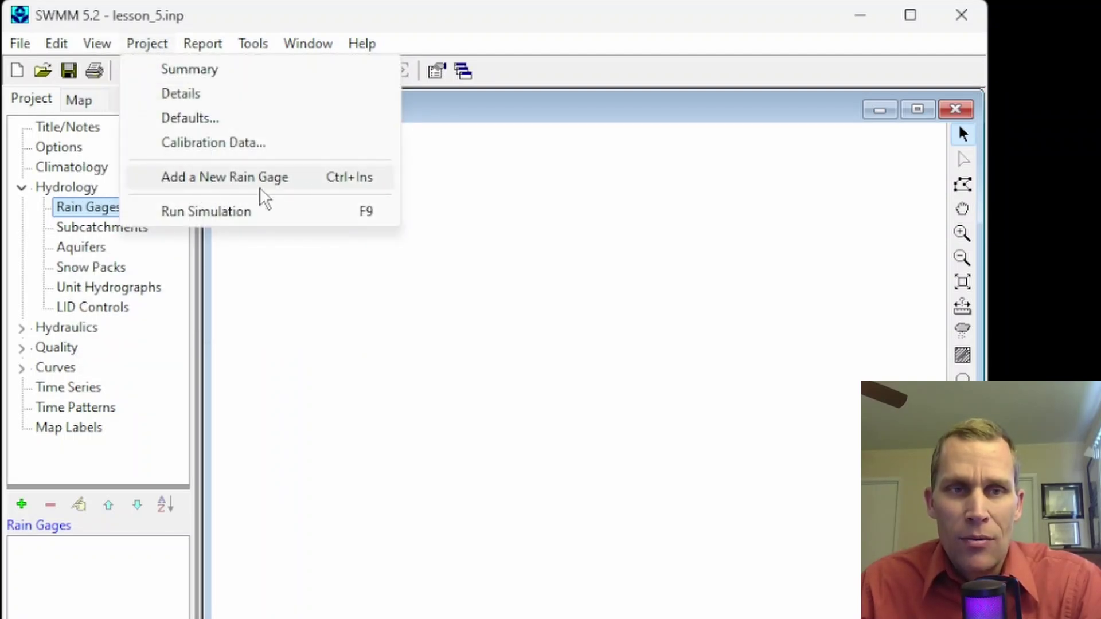
pyautogui.click(84, 234)
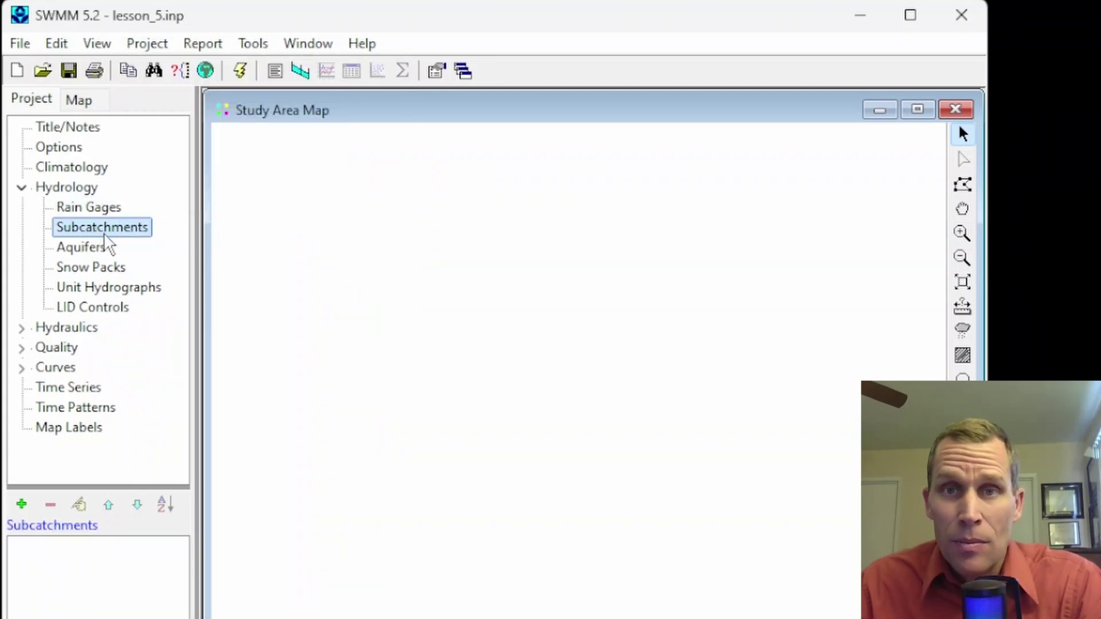
pyautogui.click(149, 45)
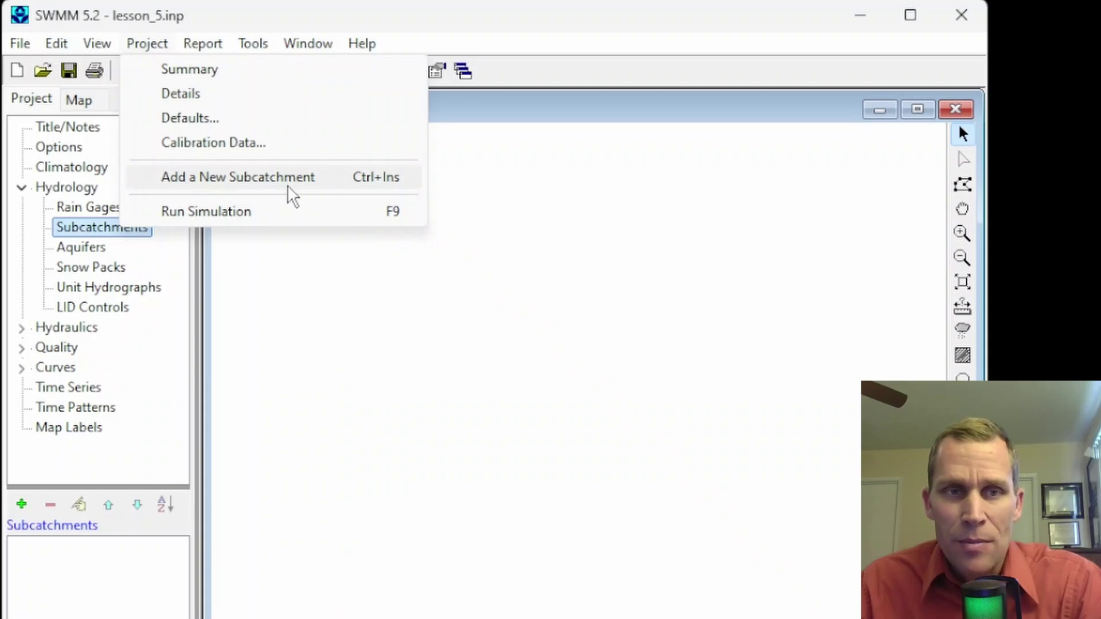
pyautogui.click(232, 44)
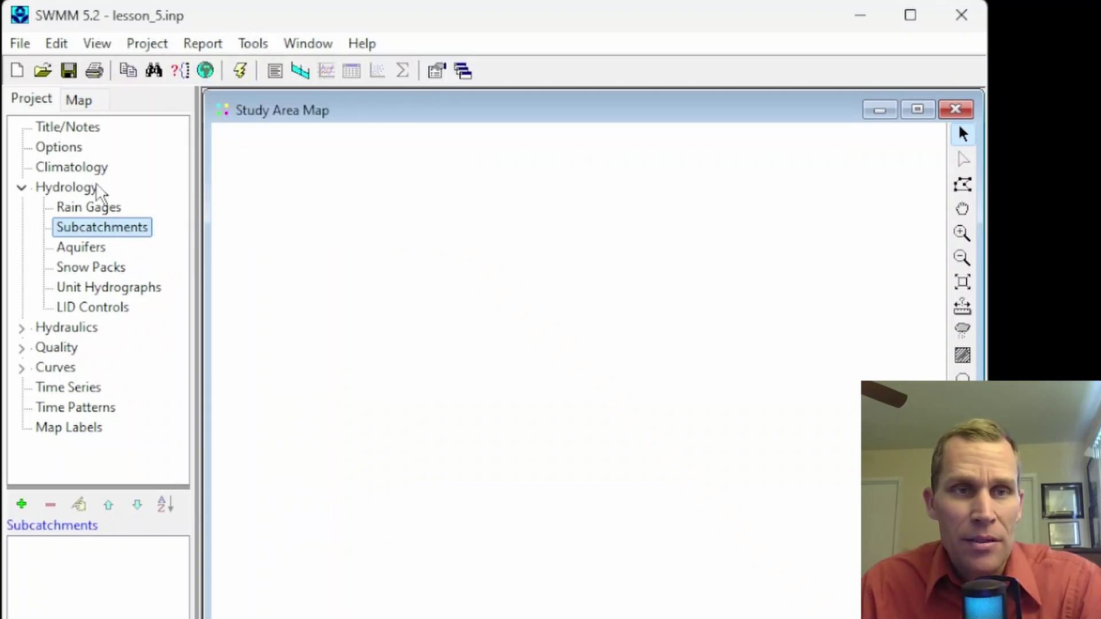
# Add four rain gages in a staggered arrangement in the upper-left area of the study area map.
pyautogui.click(89, 209)
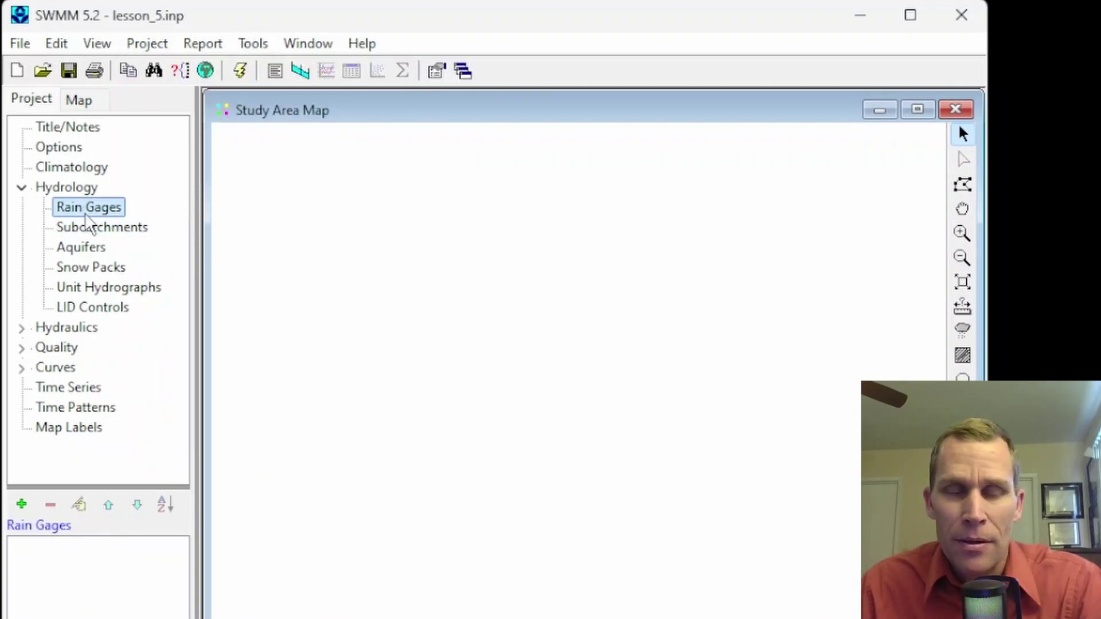
pyautogui.click(22, 505)
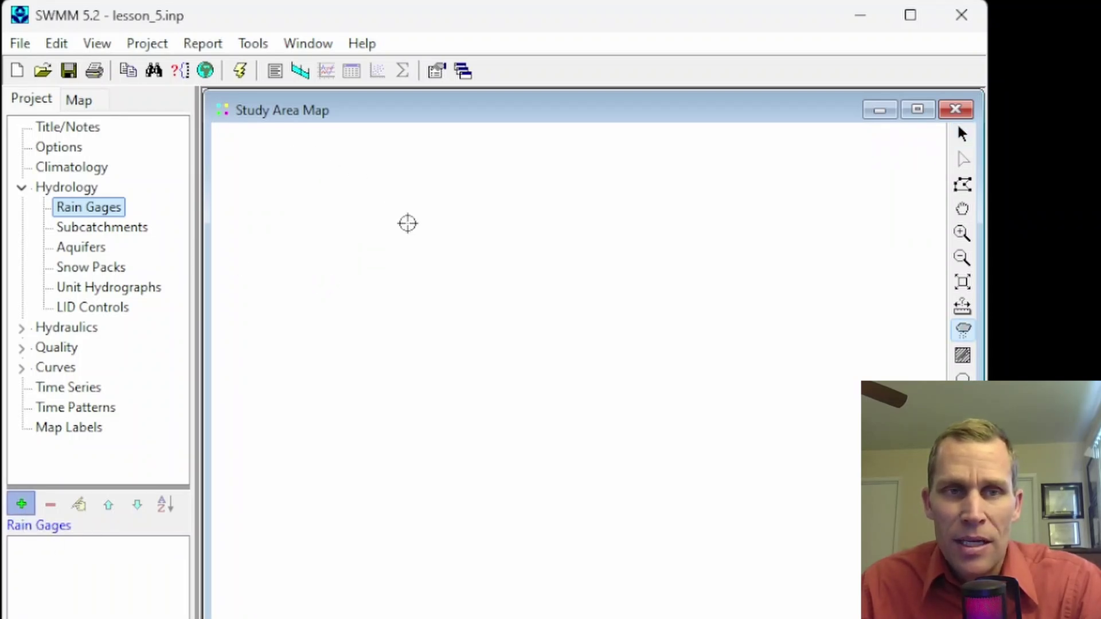
pyautogui.click(275, 193)
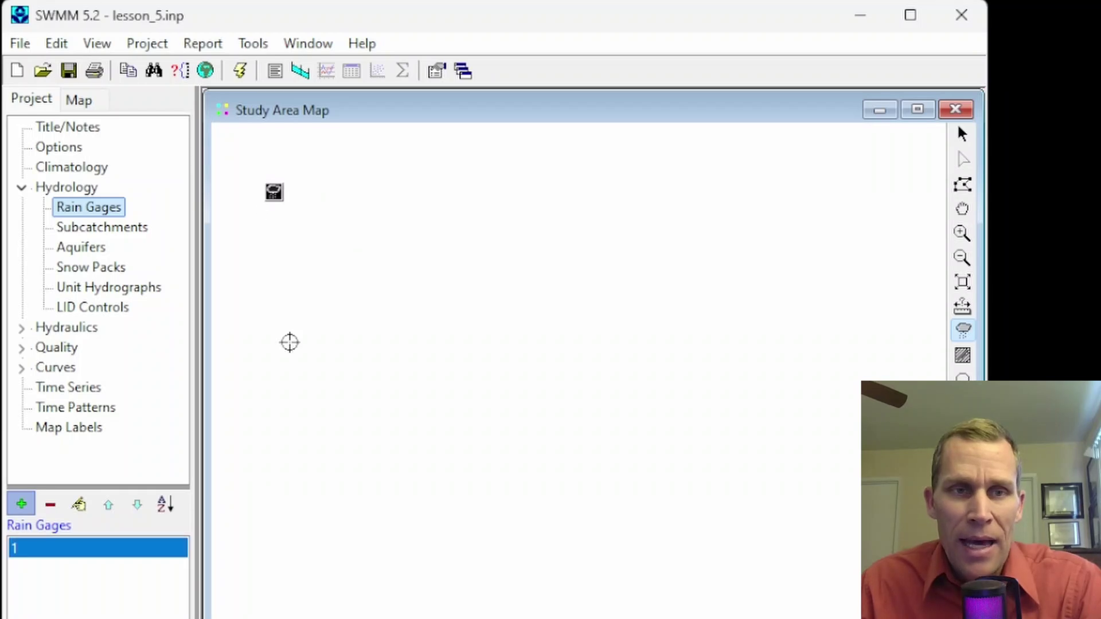
pyautogui.click(373, 148)
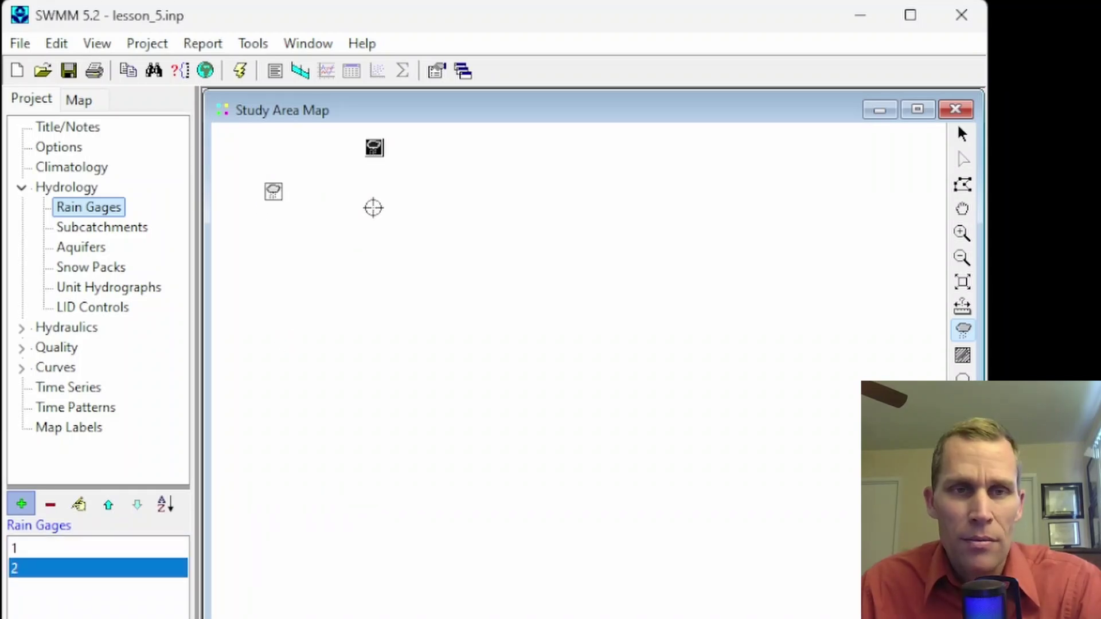
pyautogui.click(372, 232)
pyautogui.click(279, 279)
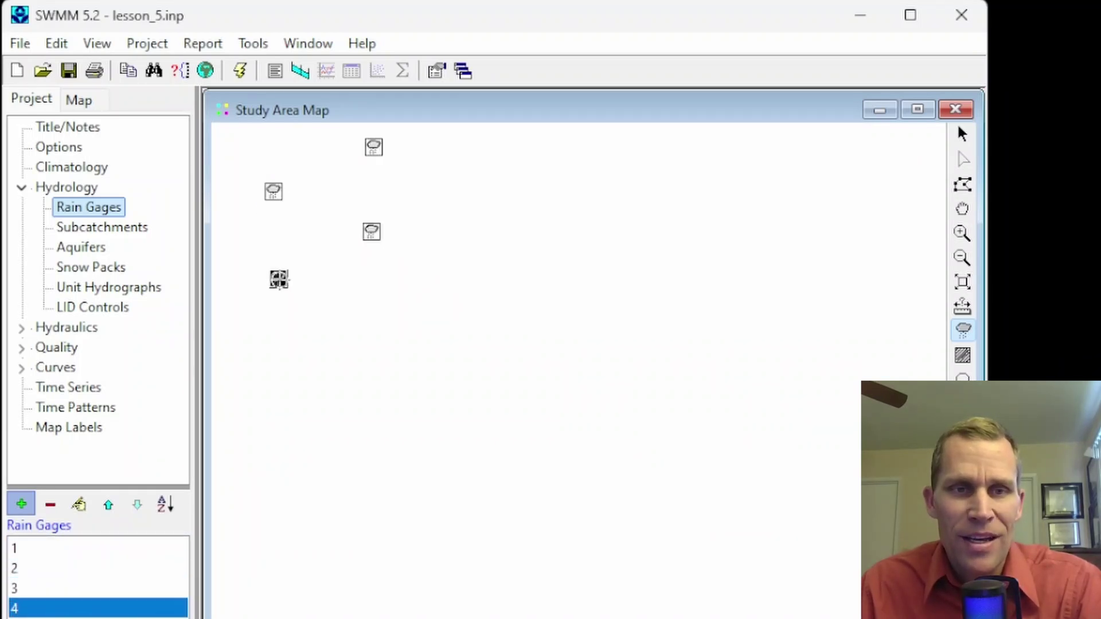
pyautogui.press('Escape')
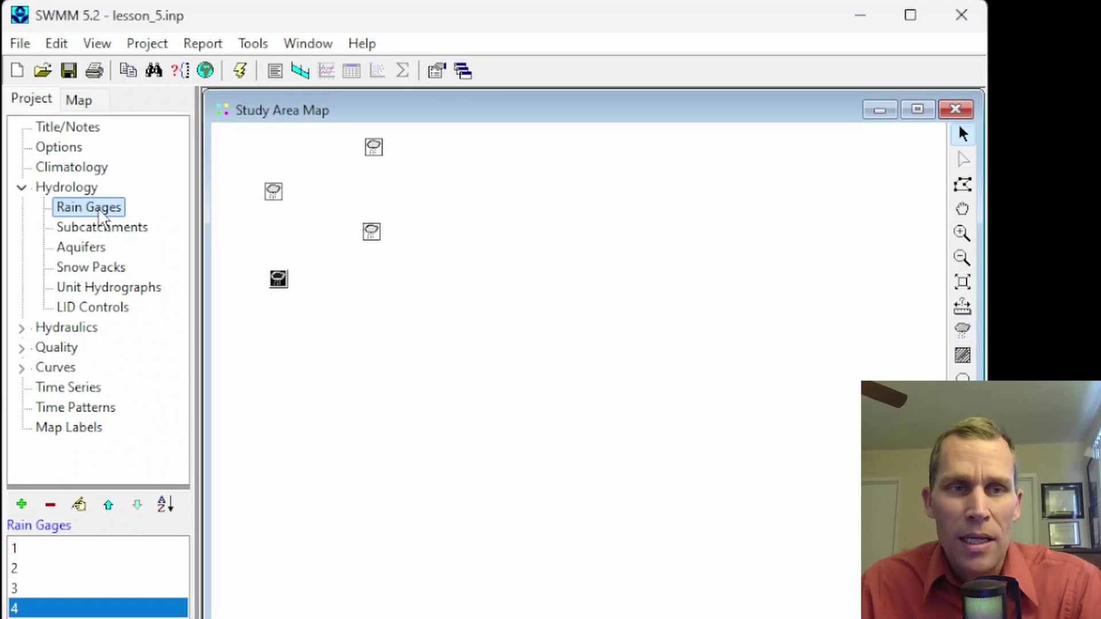
# Add three more rain gages: two continuing the staggered arrangement downward and one in the middle of the existing group.
pyautogui.click(149, 44)
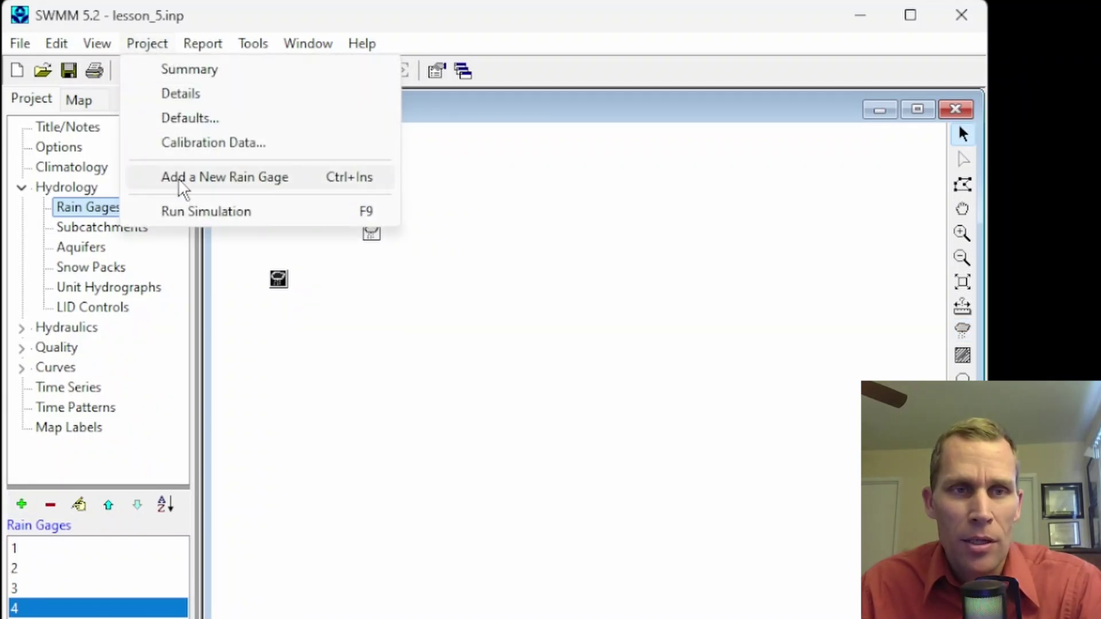
pyautogui.click(241, 178)
pyautogui.click(348, 317)
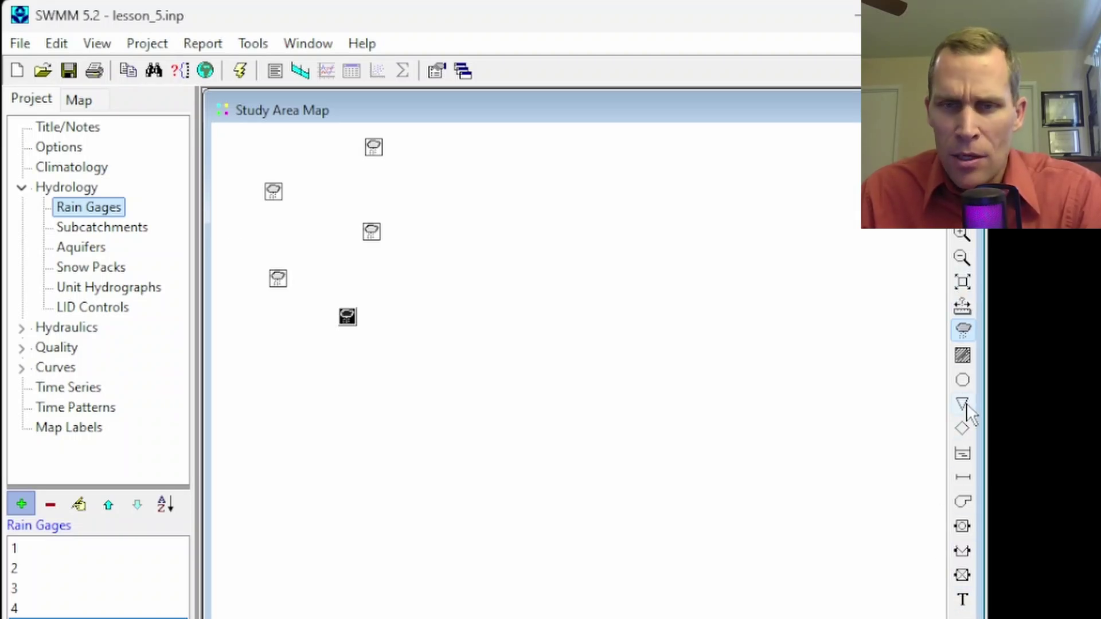
pyautogui.click(962, 355)
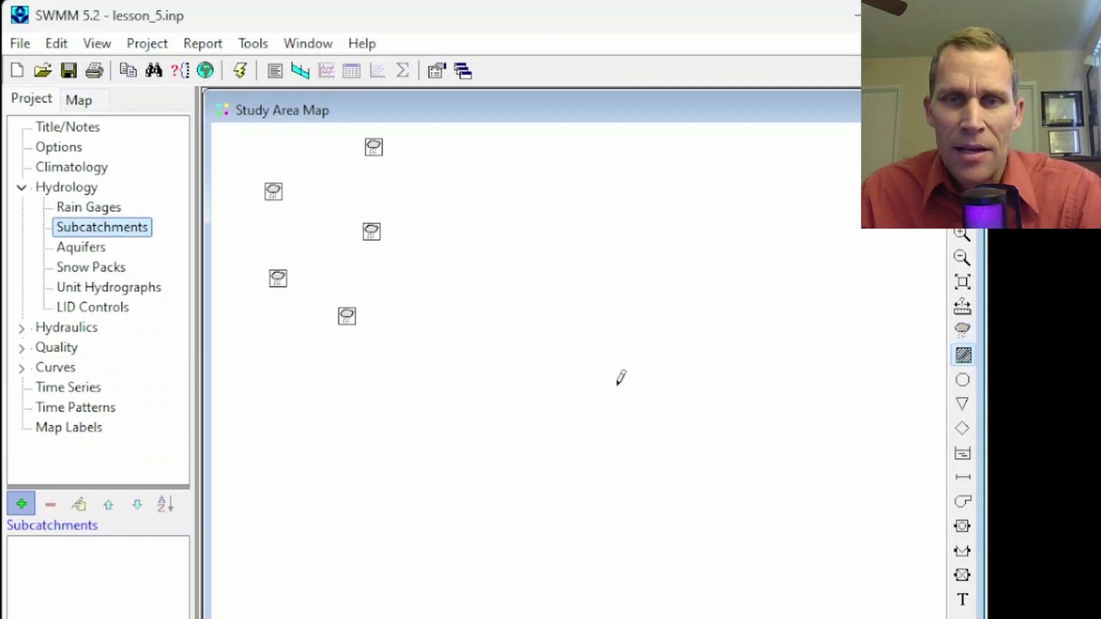
pyautogui.click(962, 330)
pyautogui.click(280, 356)
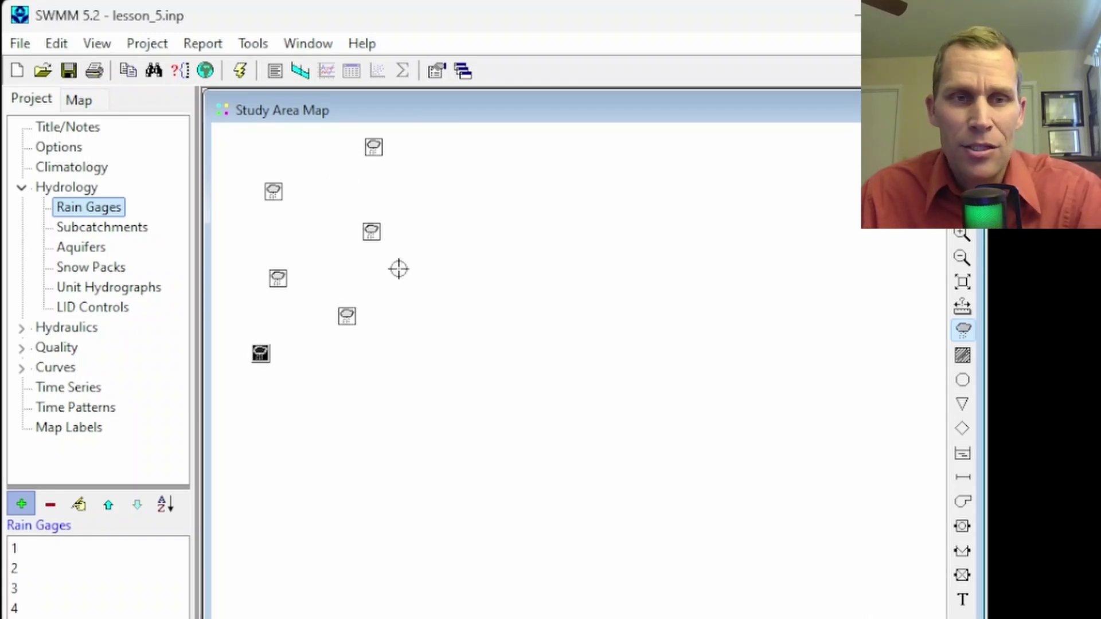
pyautogui.click(317, 223)
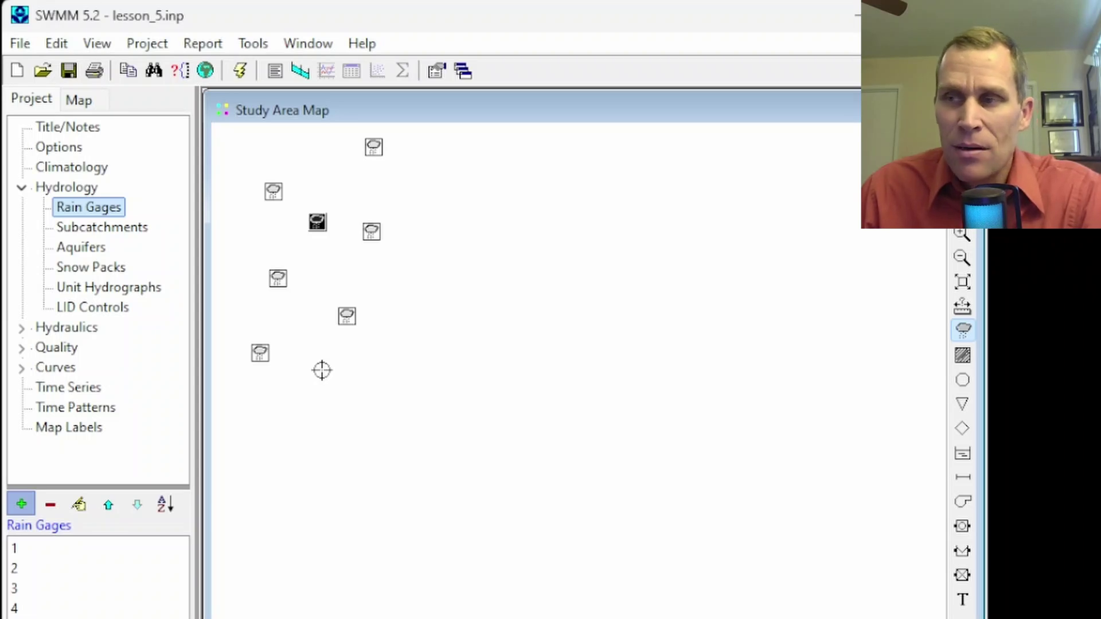
# Draw two polygonal subcatchments below the rain gages: a large, roughly octagonal one and a smaller one just above and to its right.
pyautogui.click(963, 355)
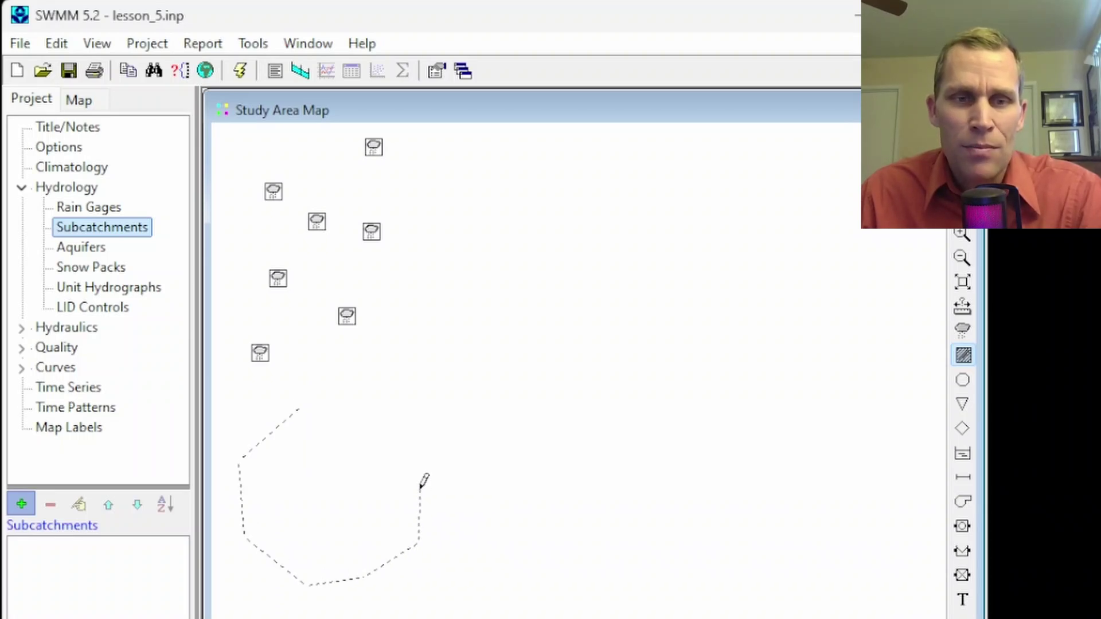
pyautogui.rightClick(339, 404)
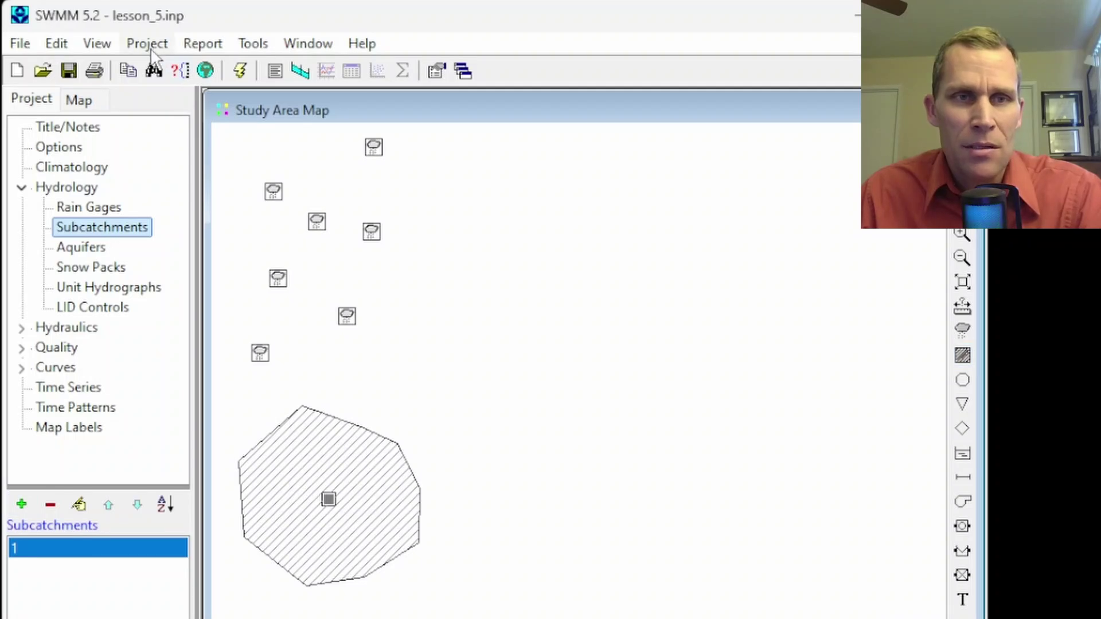
pyautogui.click(148, 44)
pyautogui.click(212, 183)
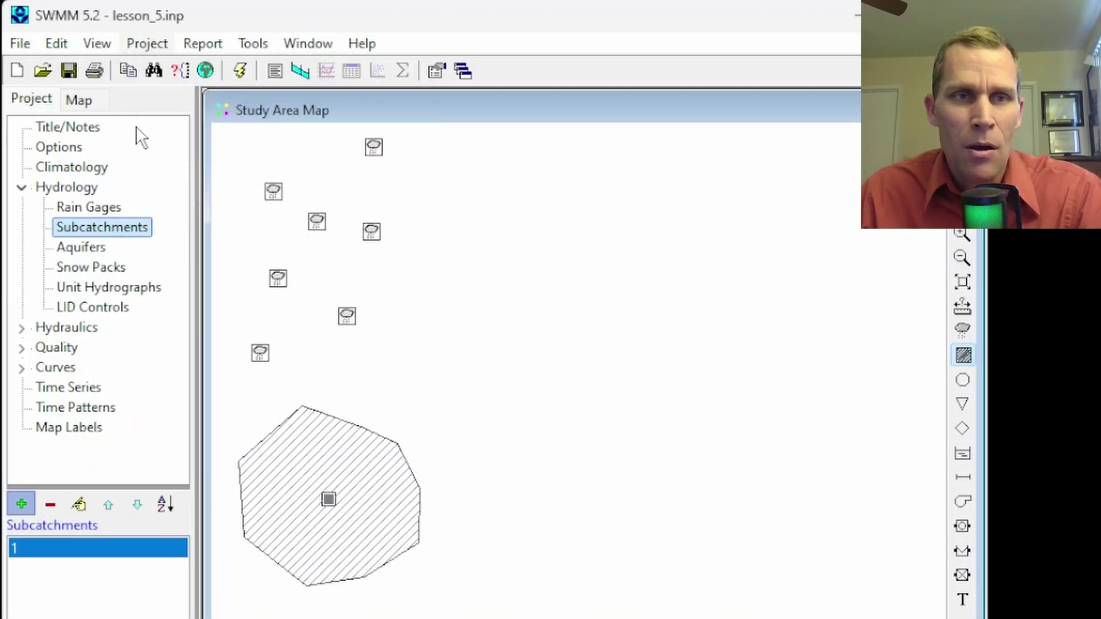
pyautogui.click(79, 227)
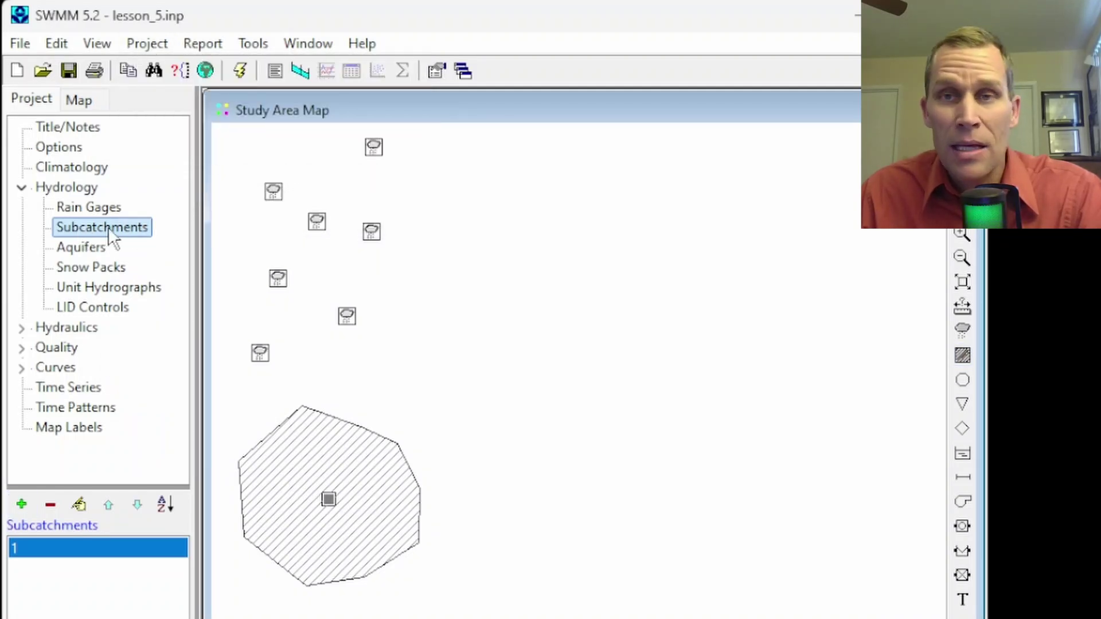
pyautogui.click(23, 504)
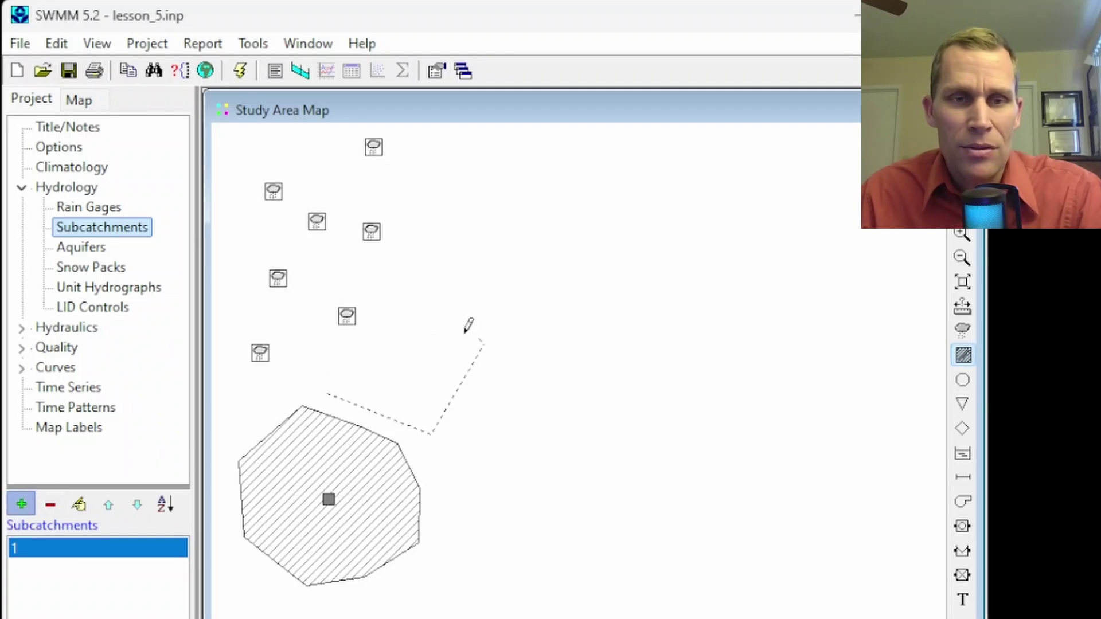
pyautogui.rightClick(329, 364)
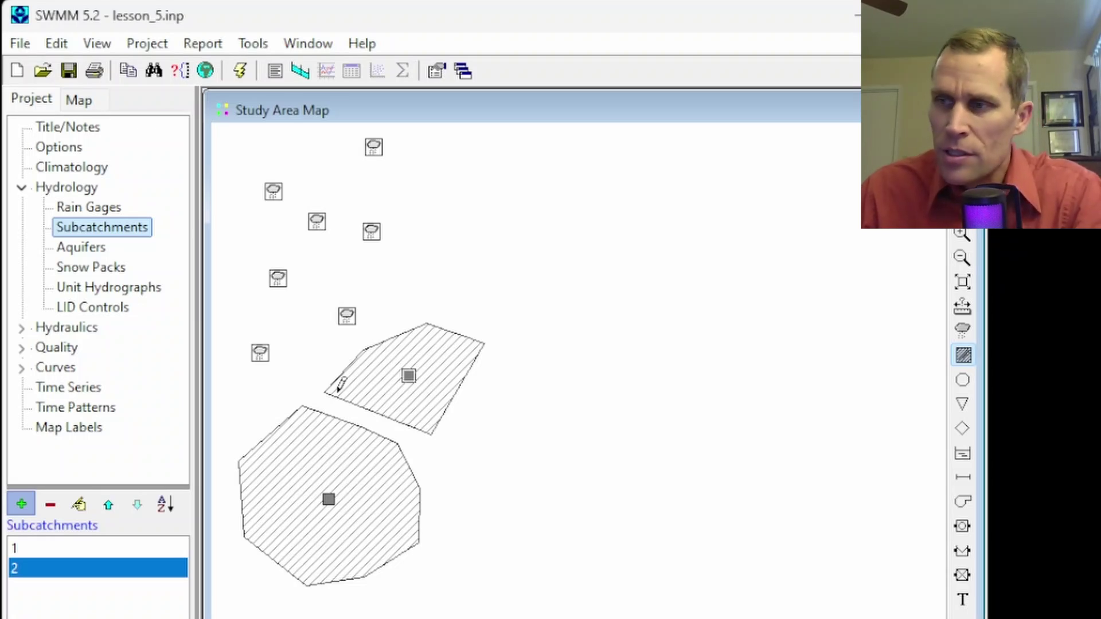
# Examine the properties offered for a new aquifer in the Aquifer Editor, without adding one.
pyautogui.click(82, 248)
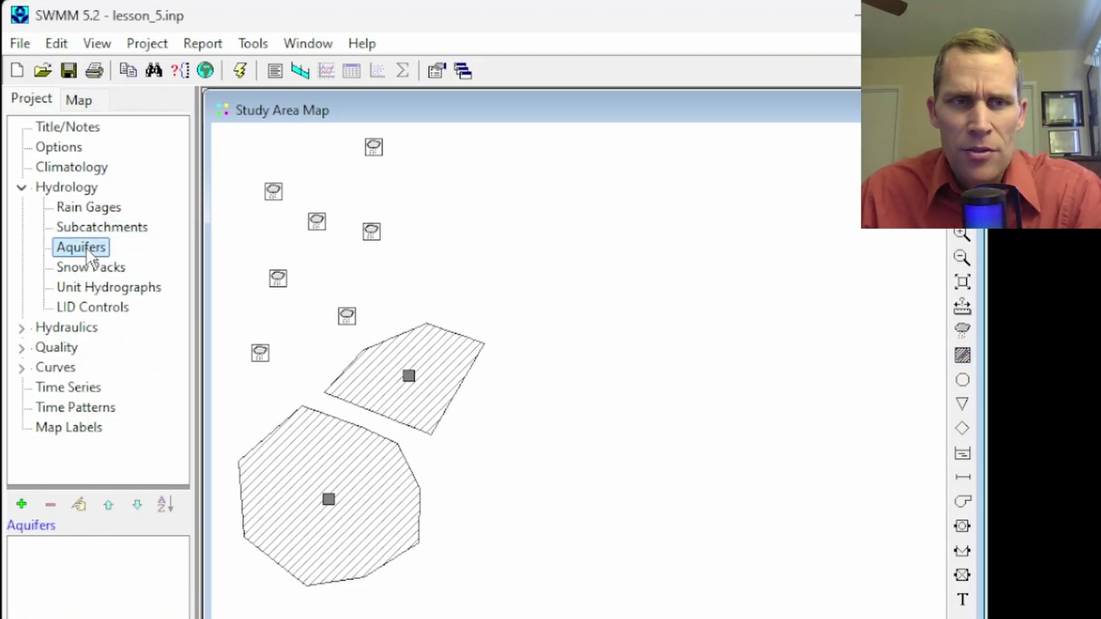
pyautogui.click(21, 504)
pyautogui.moveTo(476, 123); pyautogui.dragTo(579, 148)
pyautogui.moveTo(646, 139); pyautogui.dragTo(629, 114)
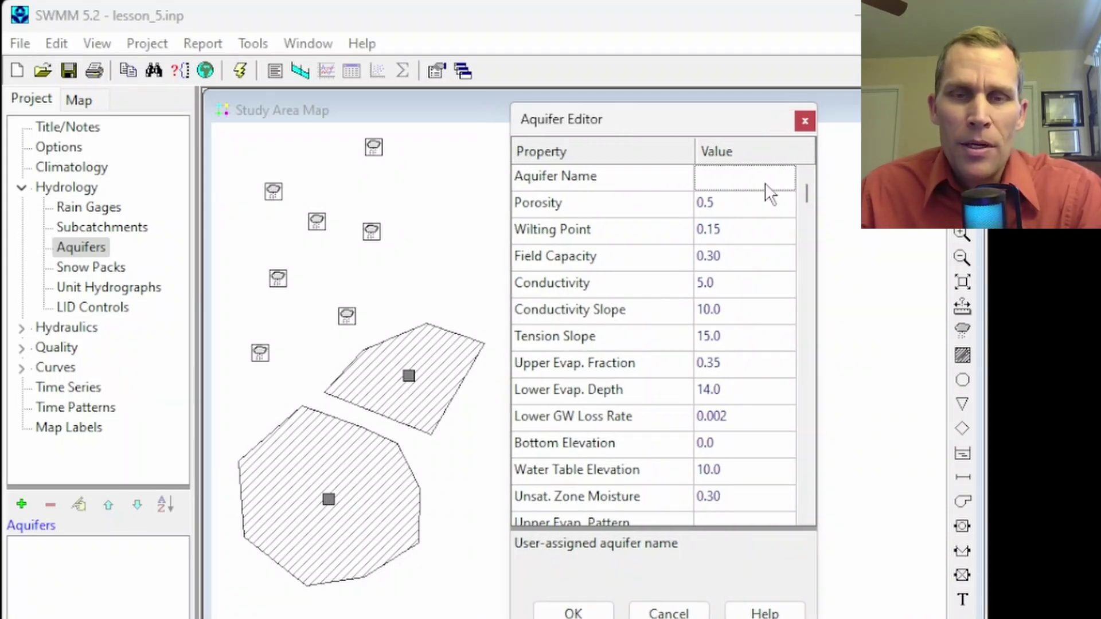
pyautogui.click(803, 121)
# Inspect the properties of rain gage 3 and of subcatchment 2 from the study area map.
pyautogui.rightClick(374, 231)
pyautogui.click(411, 326)
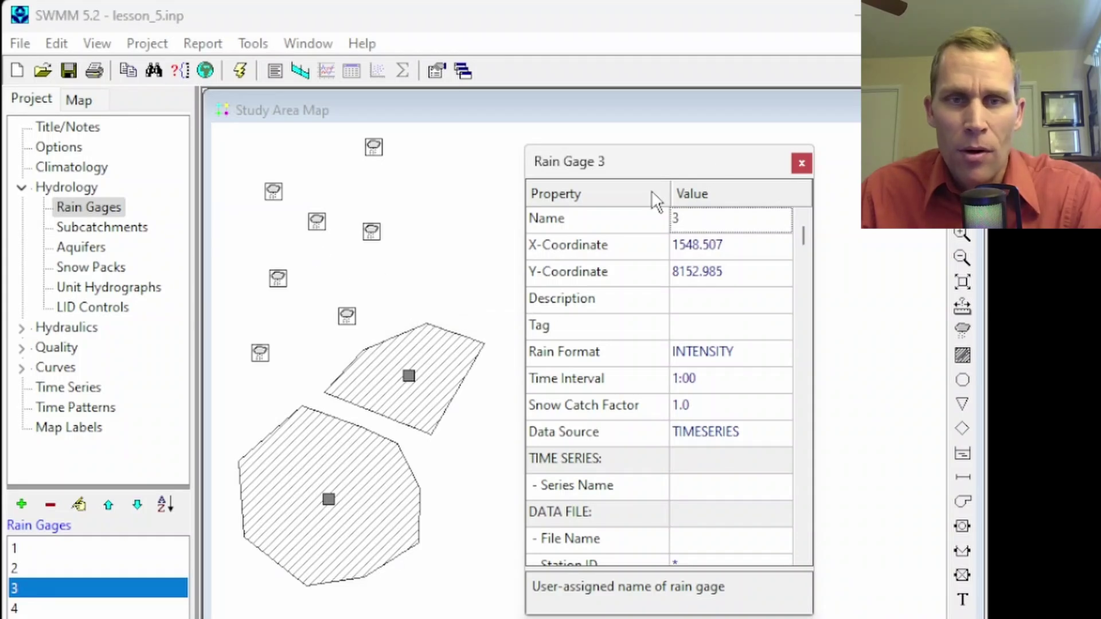
pyautogui.click(800, 165)
pyautogui.rightClick(408, 376)
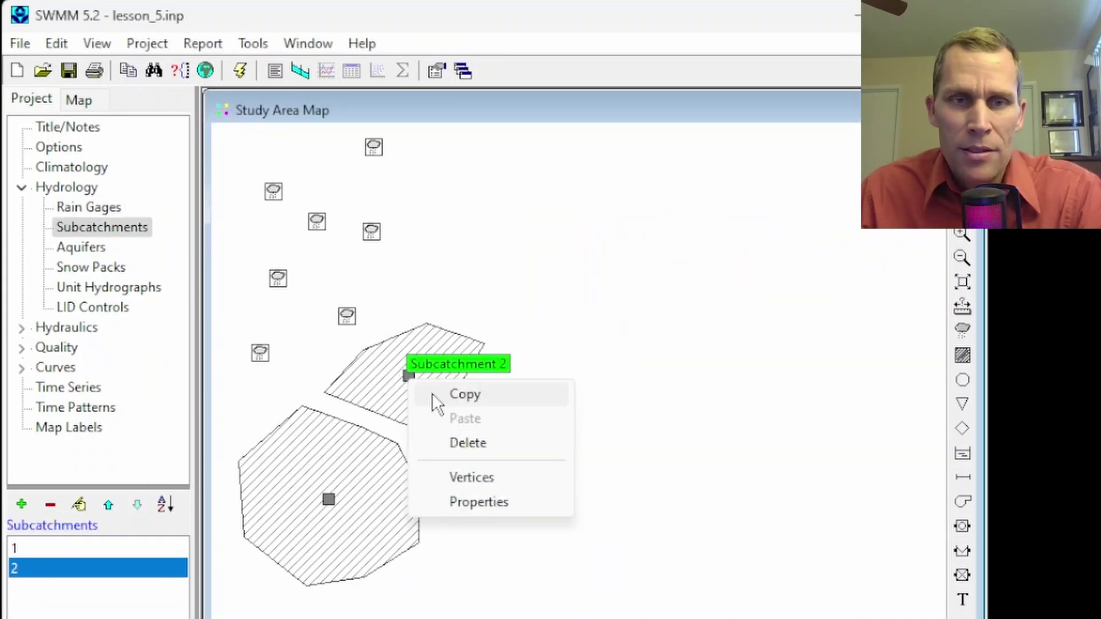
pyautogui.click(457, 503)
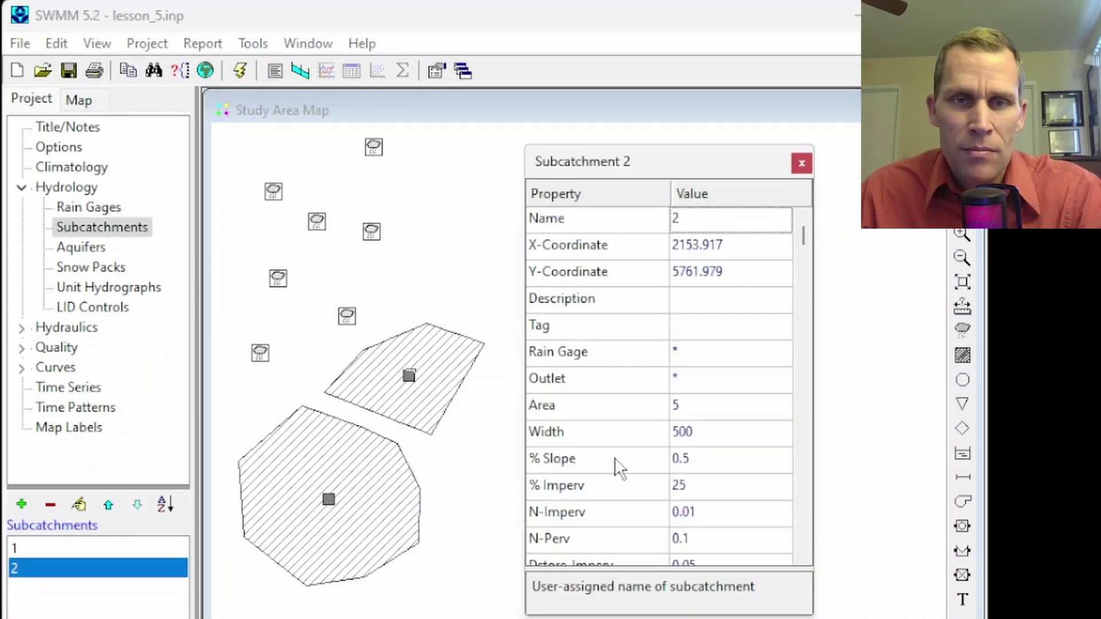
pyautogui.click(801, 164)
# Examine the parameters for a new snow pack in the Snow Pack Editor, without adding one.
pyautogui.click(106, 270)
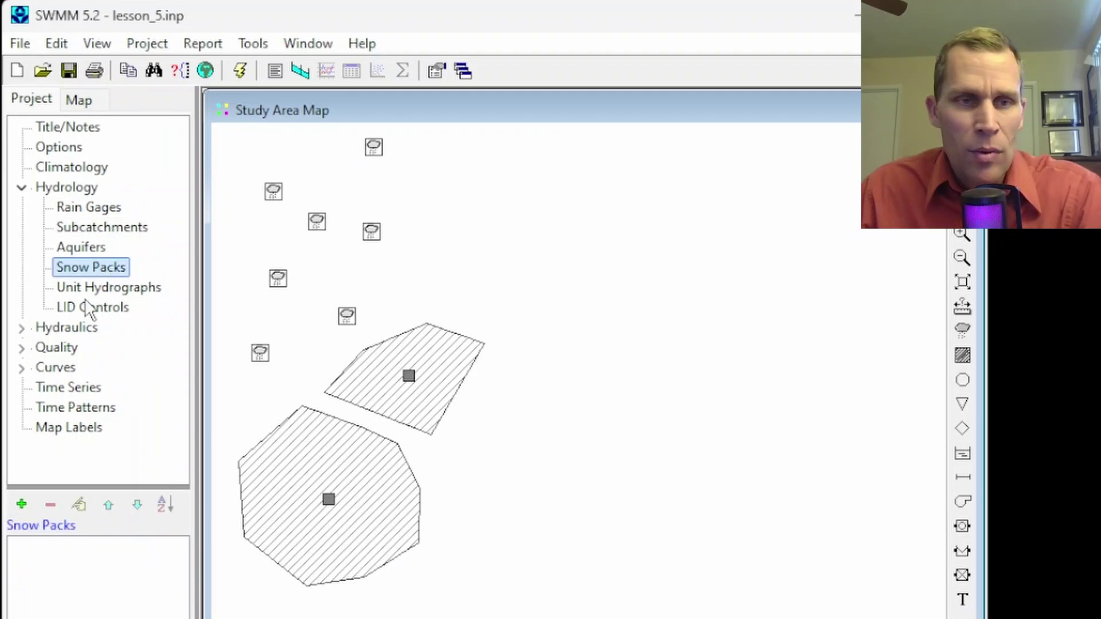
pyautogui.click(87, 309)
pyautogui.click(91, 268)
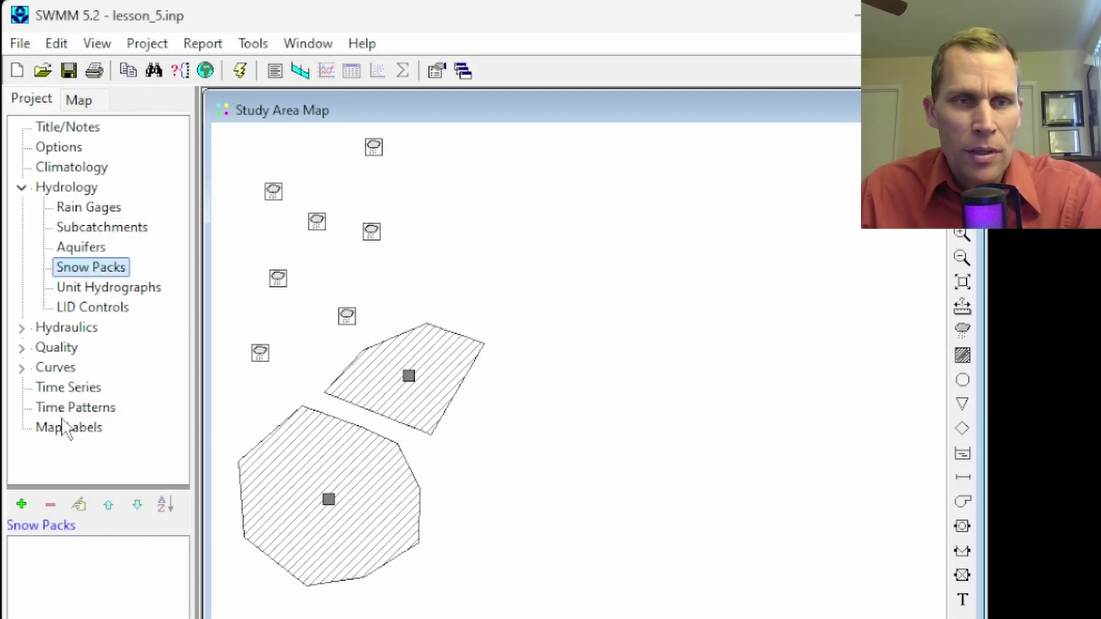
pyautogui.click(22, 503)
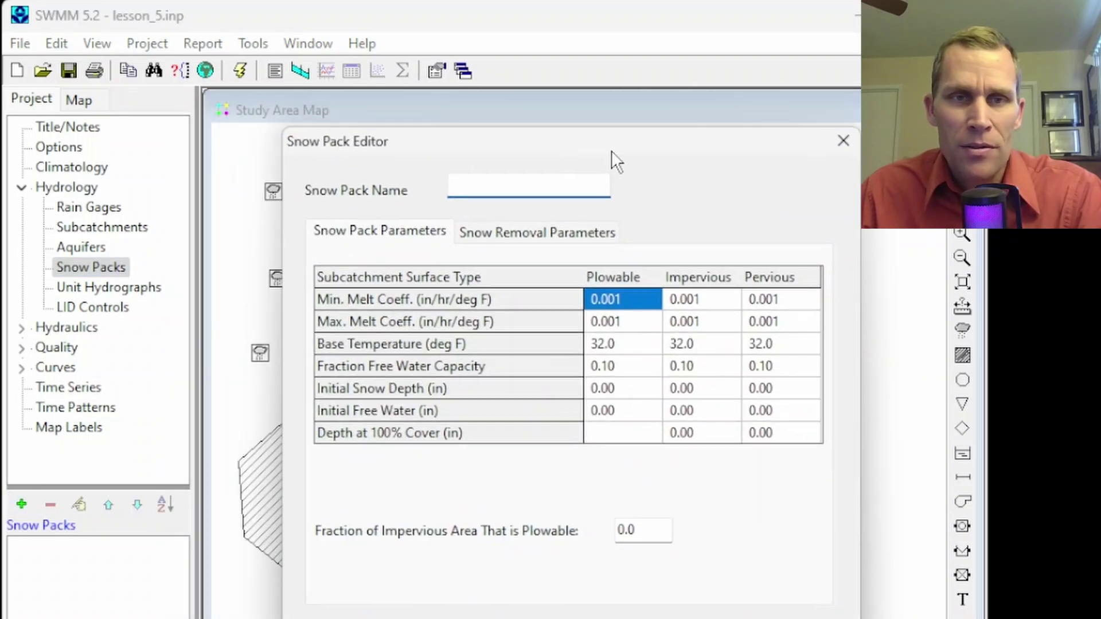
pyautogui.click(842, 141)
# Examine the settings for a new unit hydrograph group in the Unit Hydrograph Editor, without adding one.
pyautogui.click(83, 288)
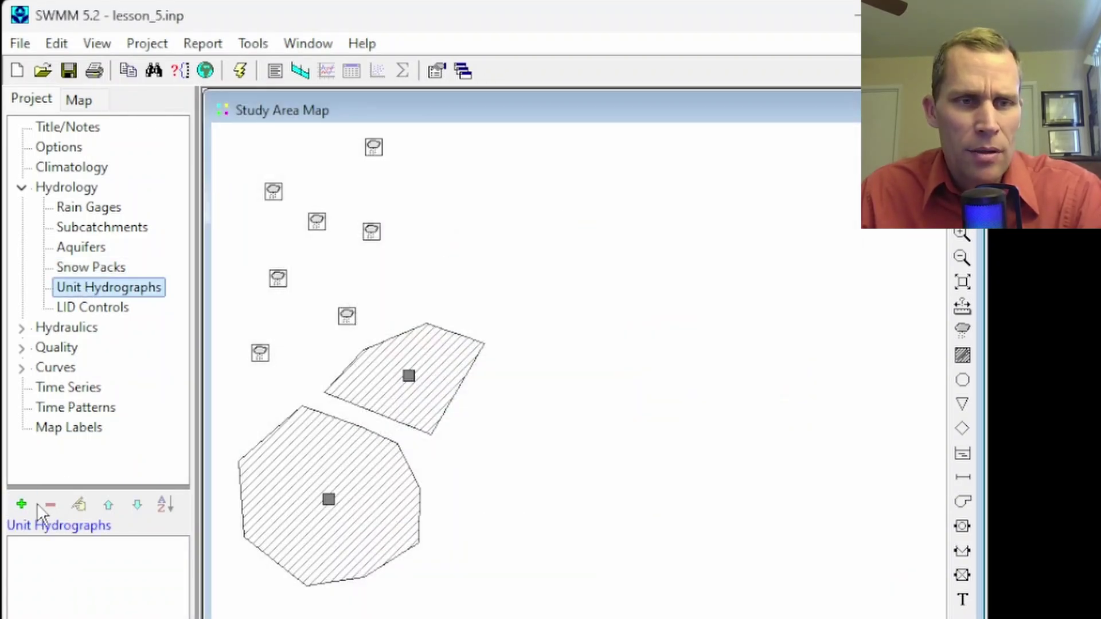
pyautogui.click(22, 504)
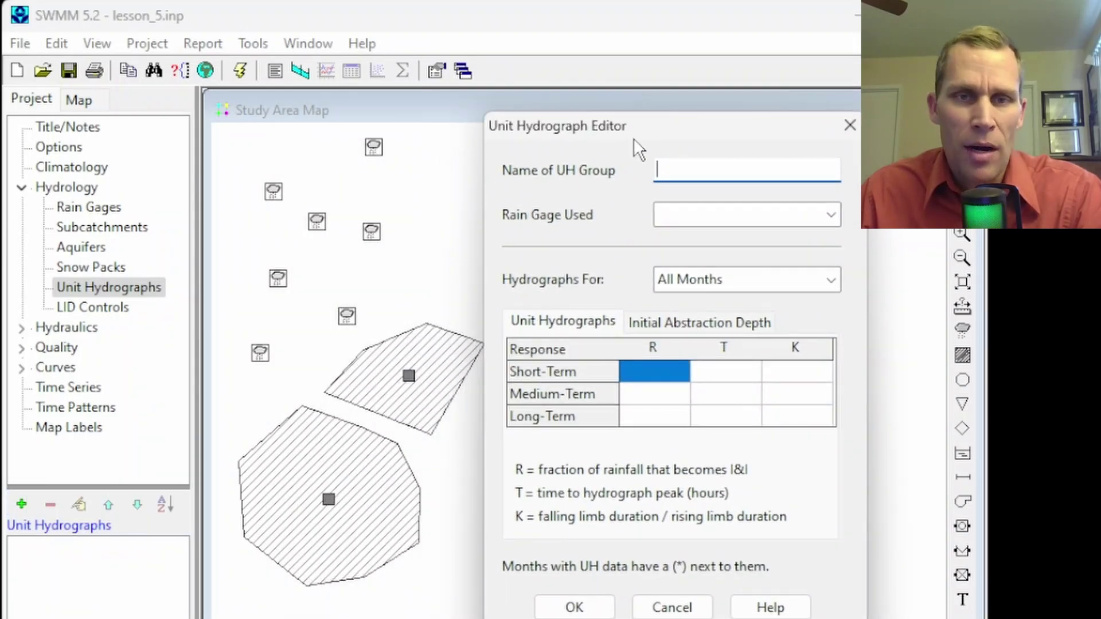
pyautogui.click(850, 125)
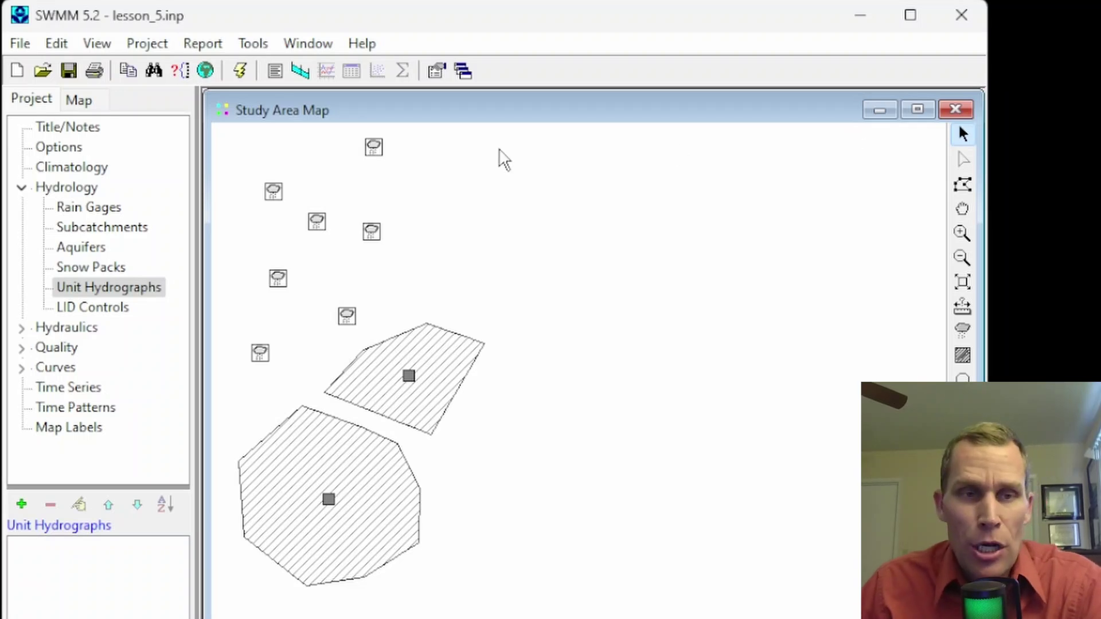
# Add six junction nodes in two loose columns on the map, to the right of the rain gages and above the smaller subcatchment.
pyautogui.click(21, 189)
pyautogui.click(21, 208)
pyautogui.click(71, 233)
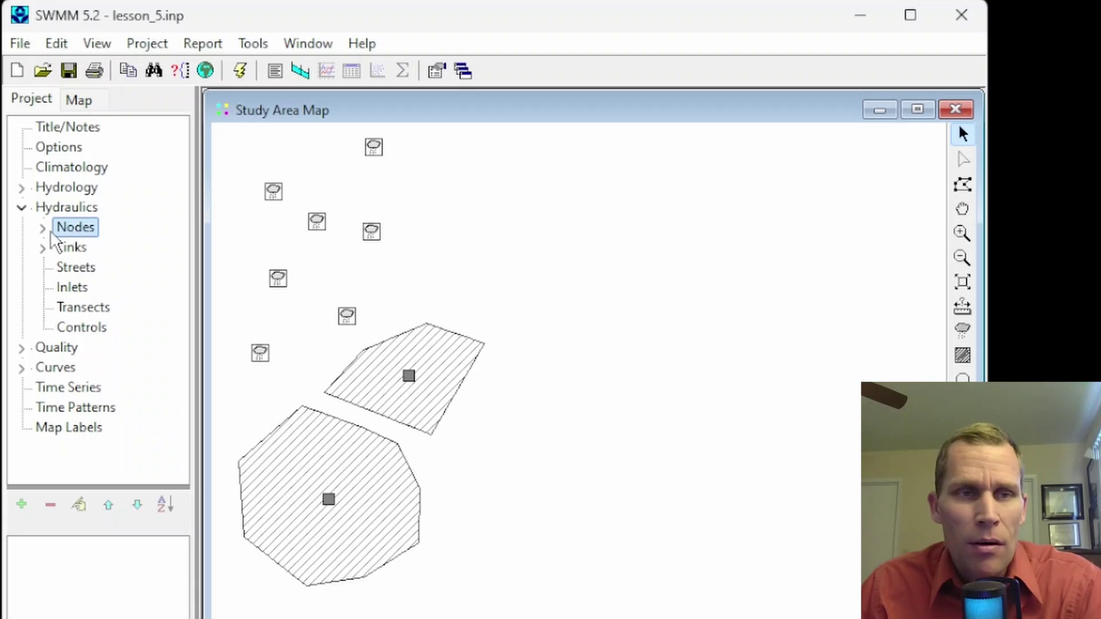
pyautogui.click(43, 229)
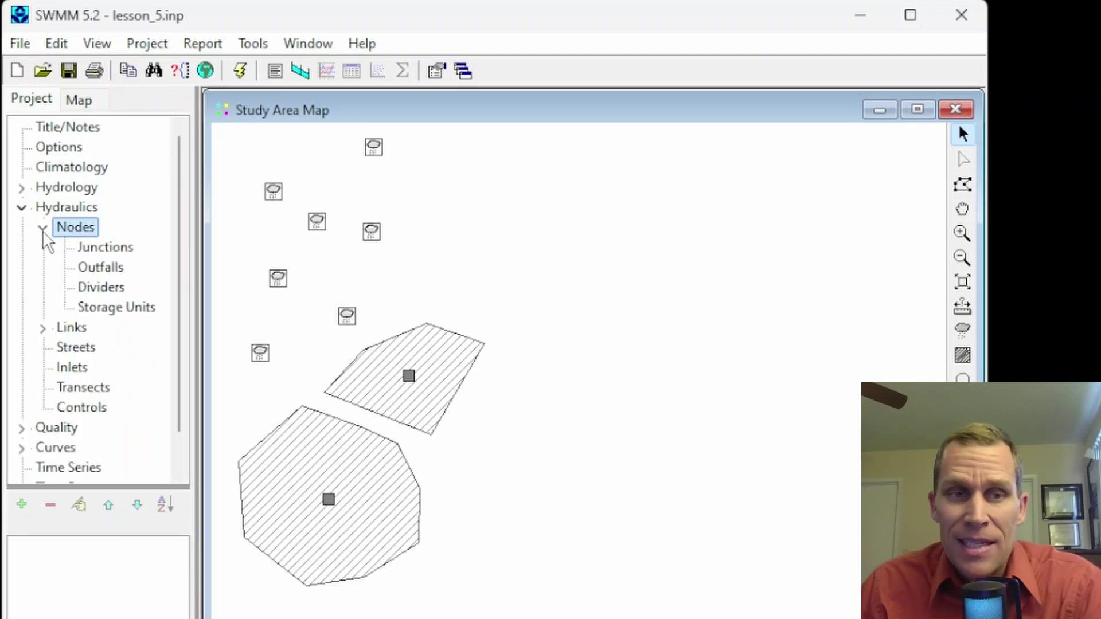
pyautogui.click(109, 246)
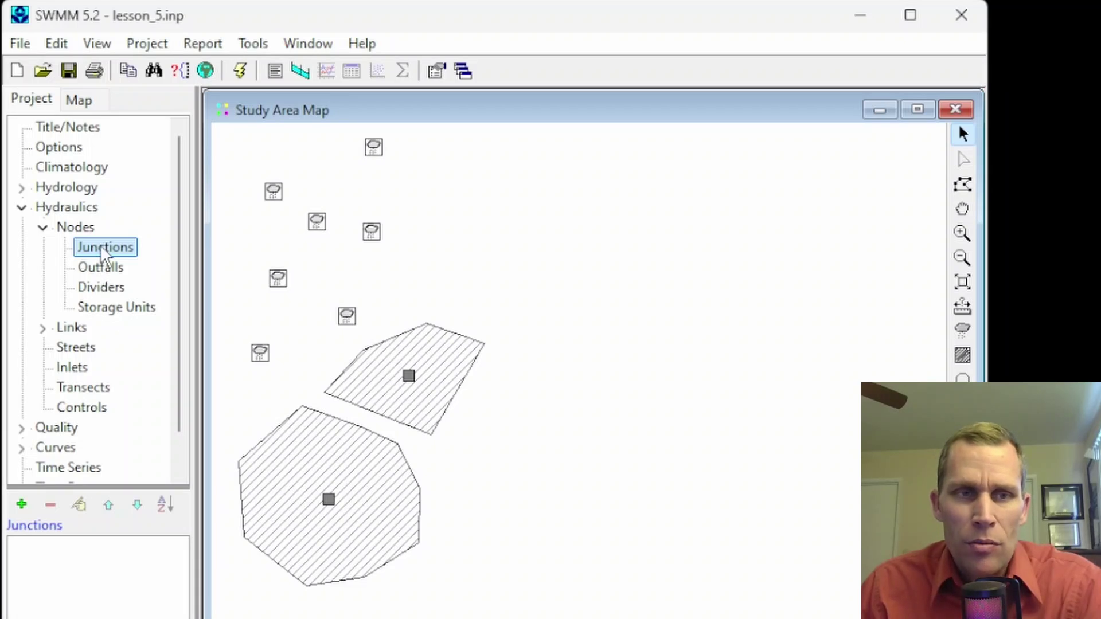
pyautogui.click(22, 504)
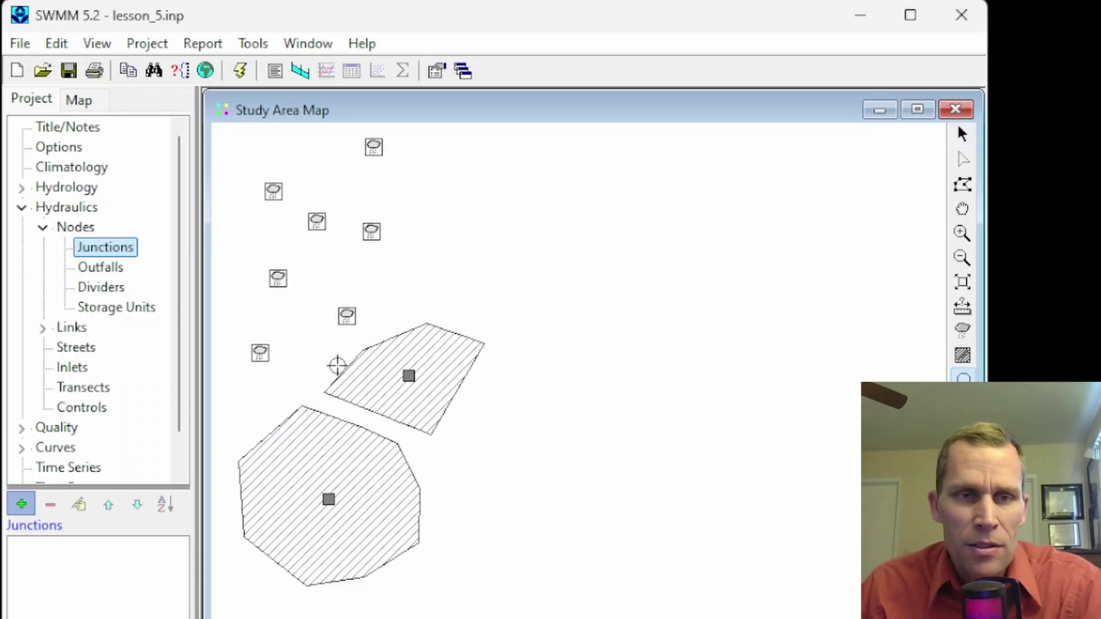
pyautogui.click(430, 284)
pyautogui.click(439, 226)
pyautogui.click(467, 159)
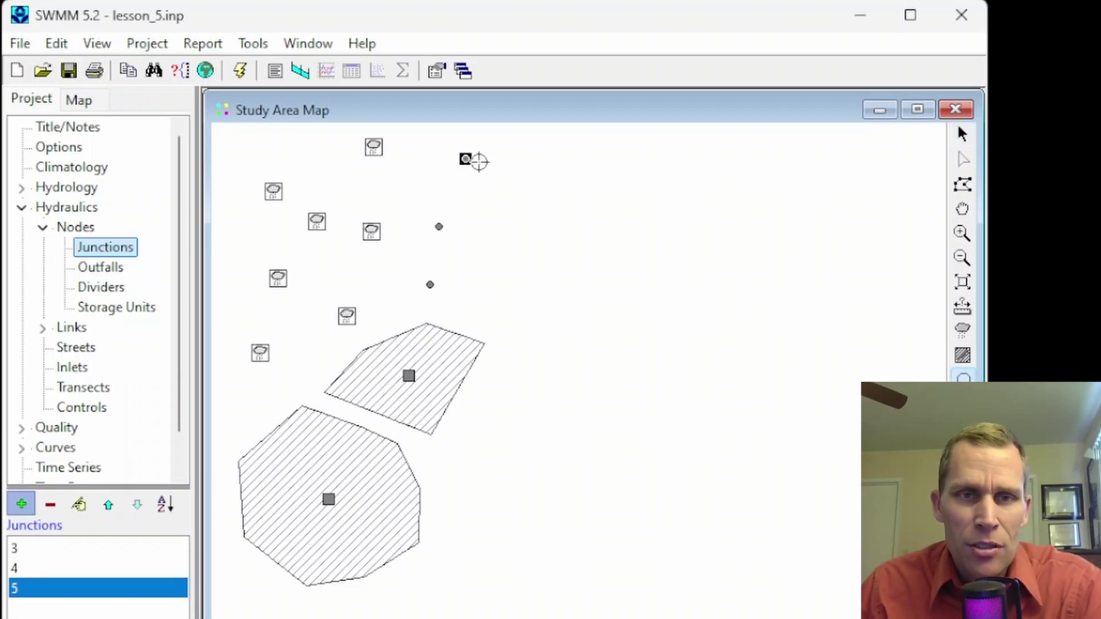
pyautogui.click(531, 181)
pyautogui.click(501, 228)
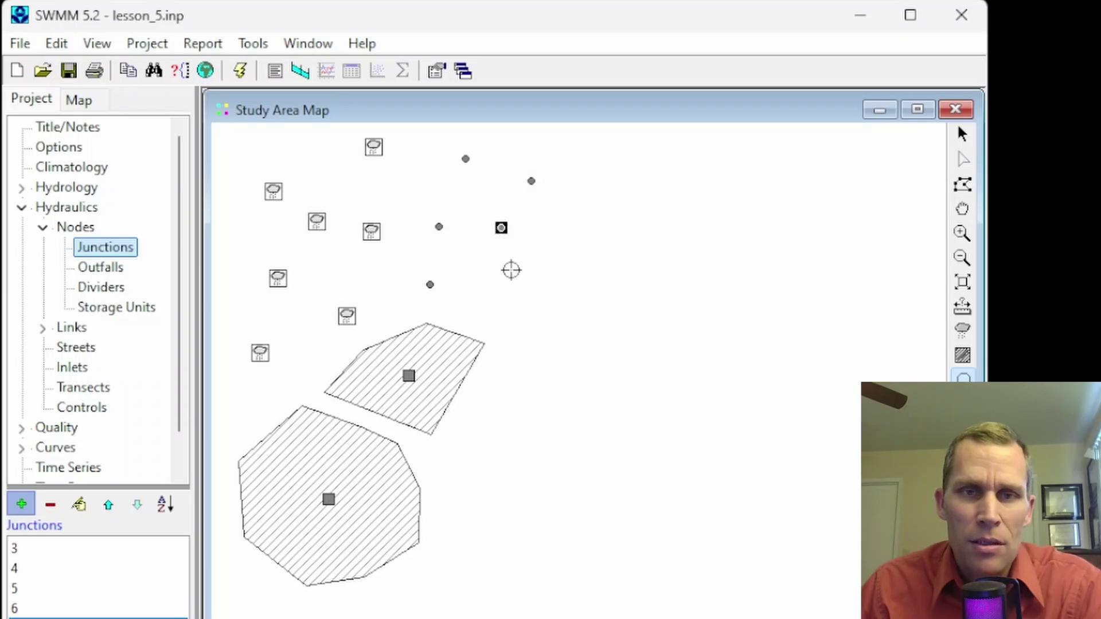
pyautogui.click(514, 273)
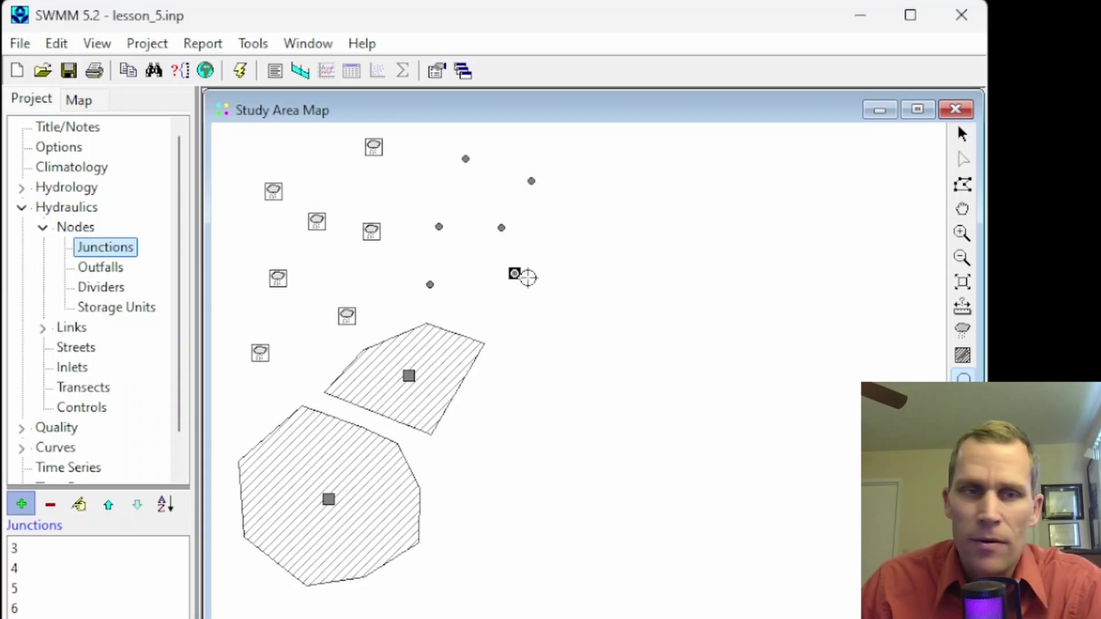
# Draw a conduit with two bends from the junction just above the smaller subcatchment to the lowest junction in the right-hand column.
pyautogui.click(42, 227)
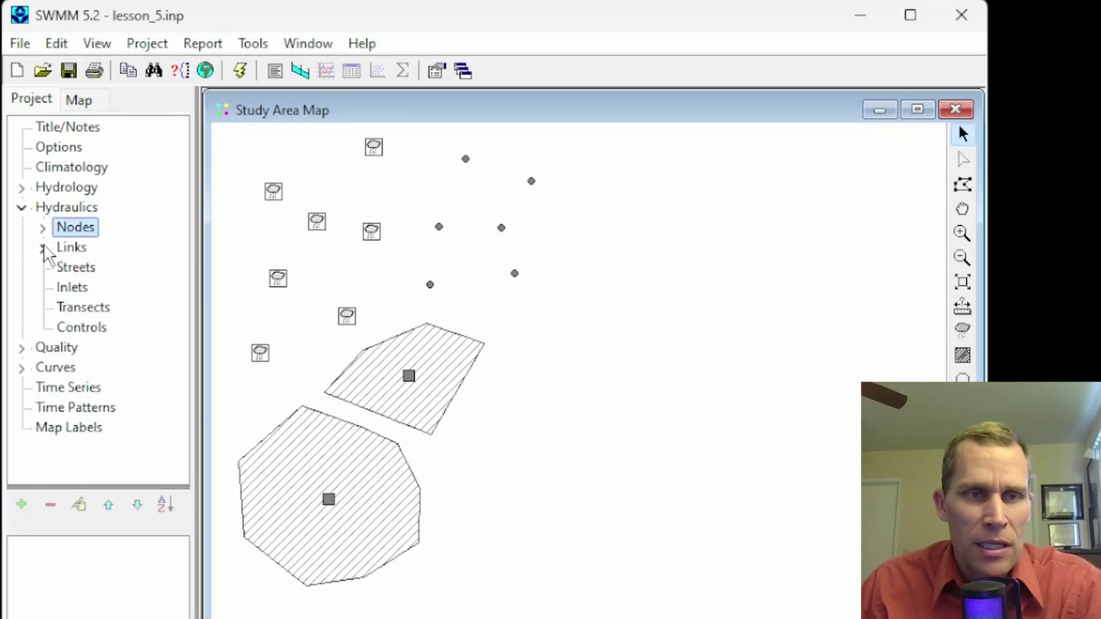
pyautogui.click(43, 247)
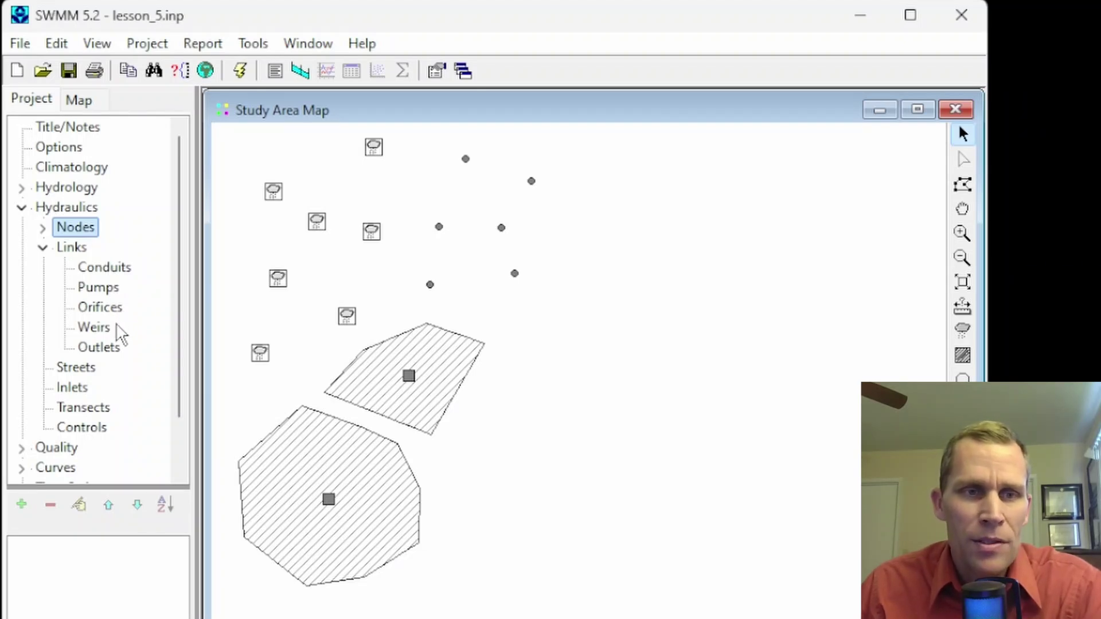
pyautogui.click(108, 269)
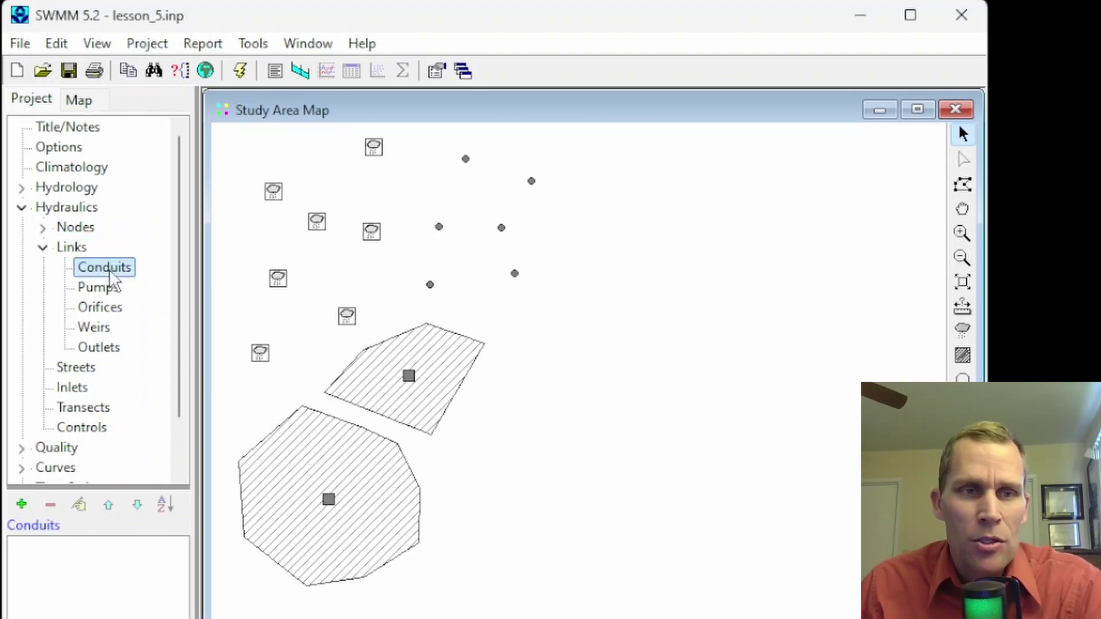
pyautogui.click(22, 504)
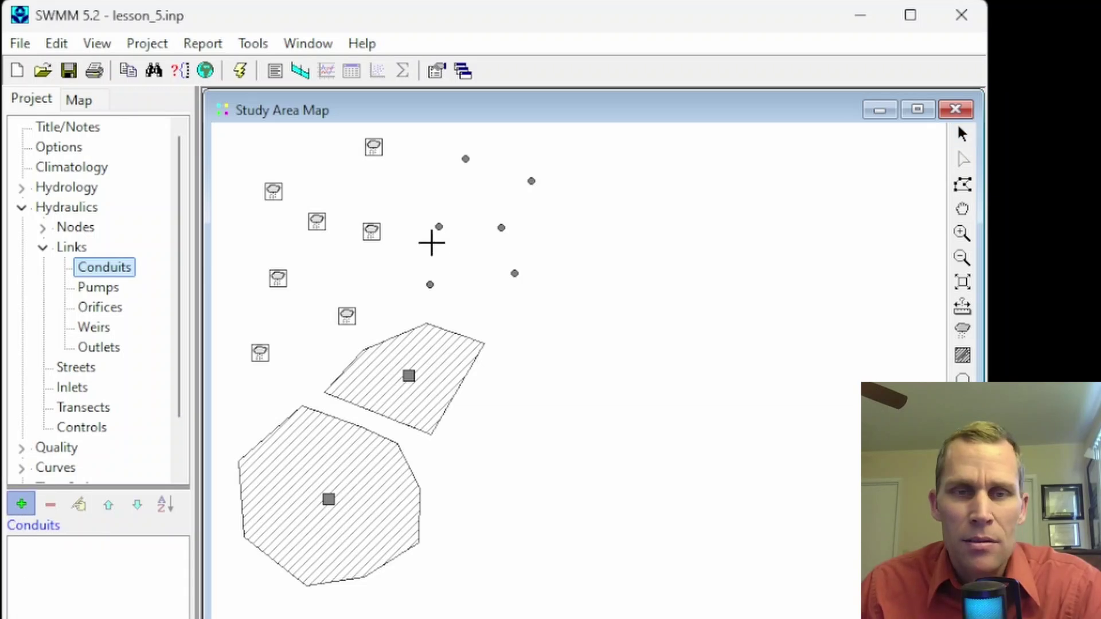
pyautogui.click(431, 285)
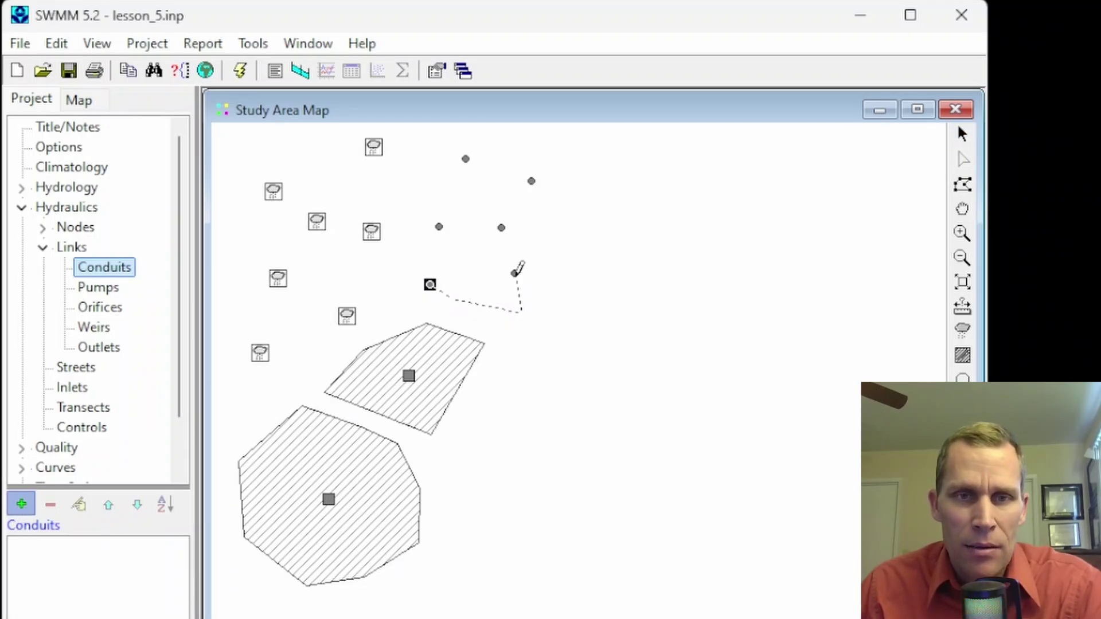
pyautogui.click(515, 273)
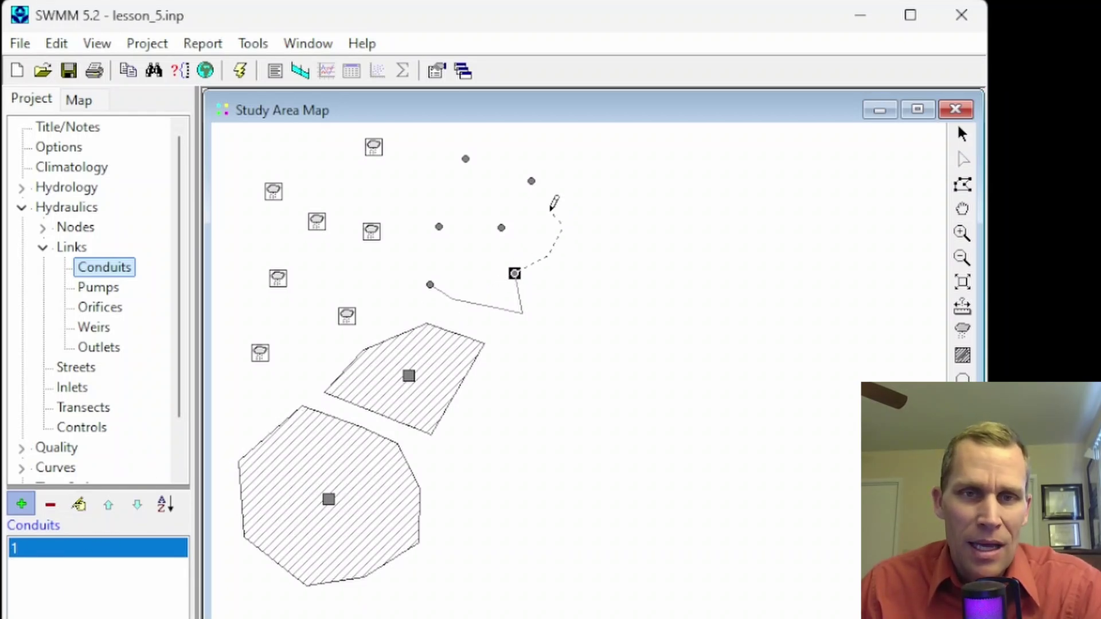
# Finish the conduit with three bends at the uppermost junction of the right-hand column, and select each conduit in turn from the project list.
pyautogui.click(531, 181)
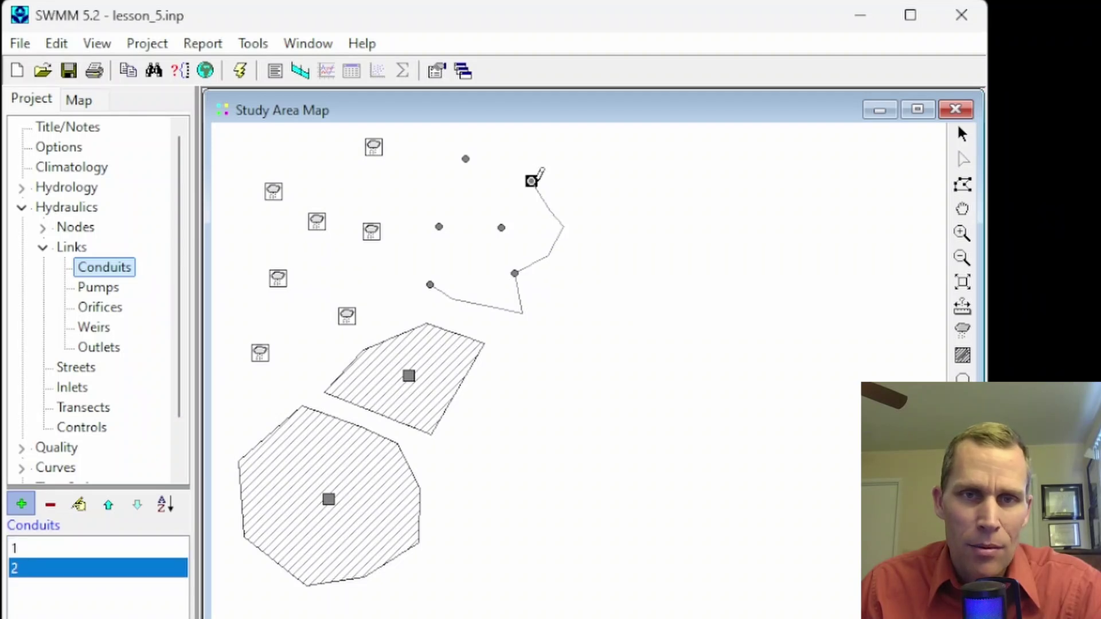
pyautogui.click(39, 548)
pyautogui.click(36, 567)
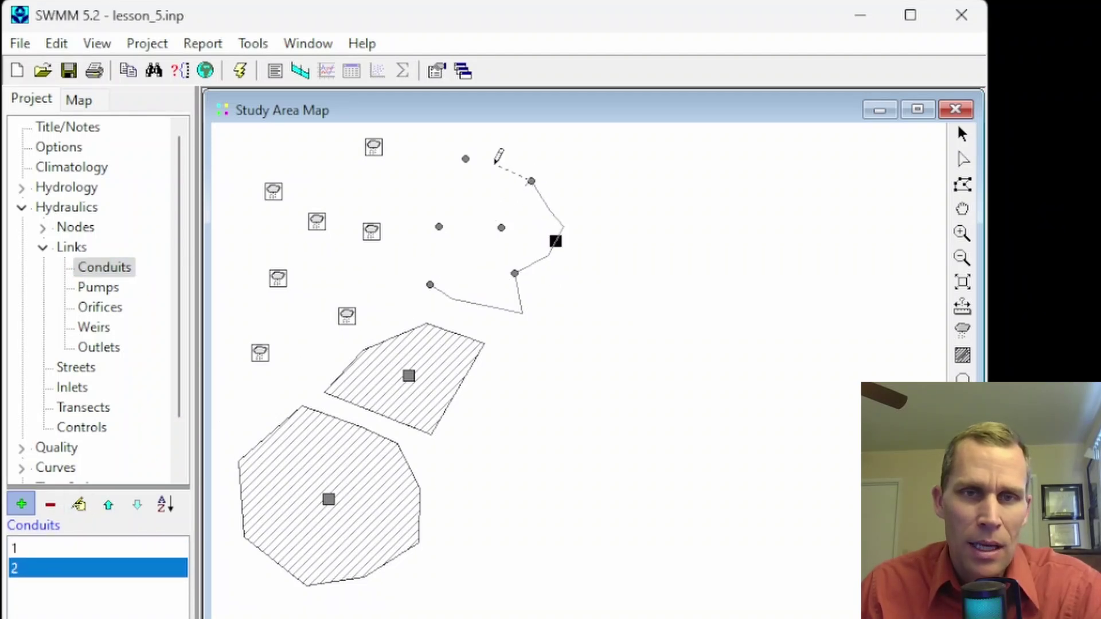
pyautogui.rightClick(545, 143)
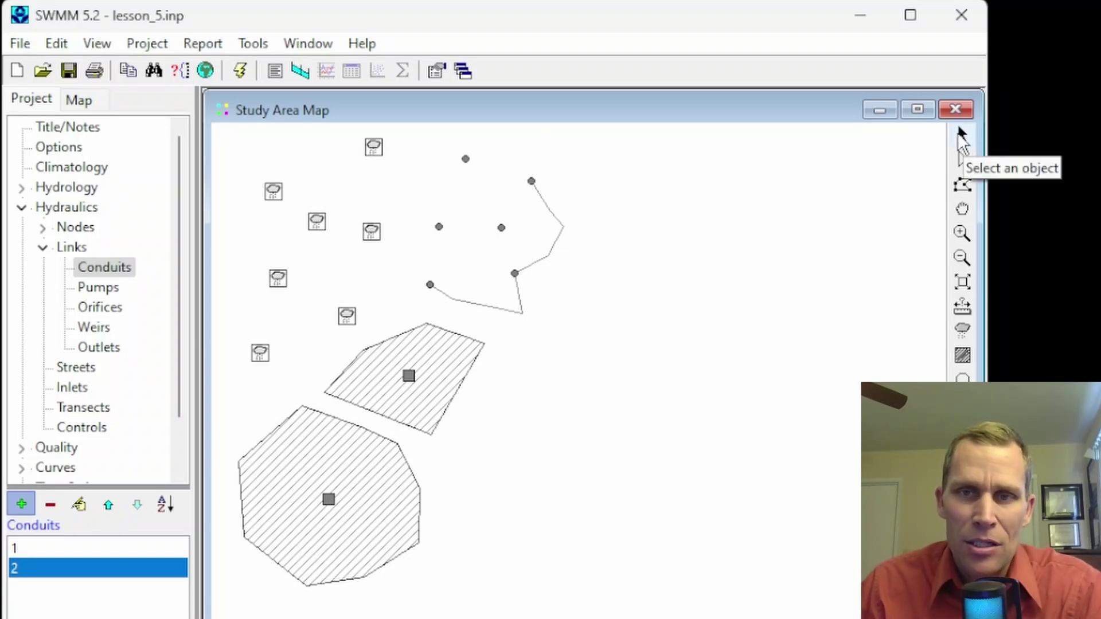
pyautogui.click(962, 136)
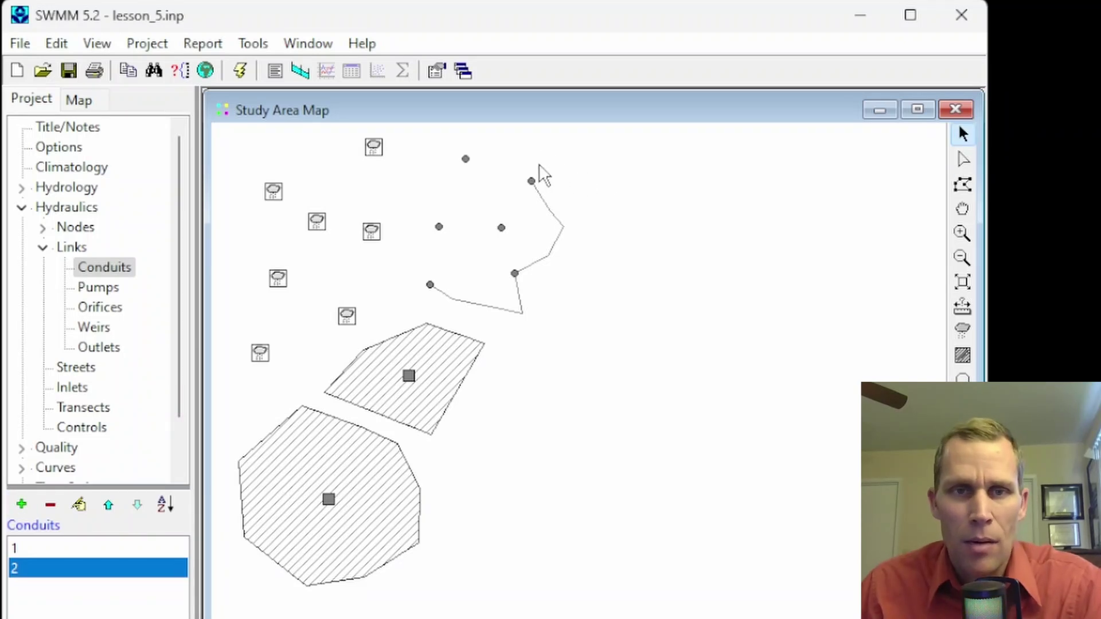
pyautogui.click(104, 267)
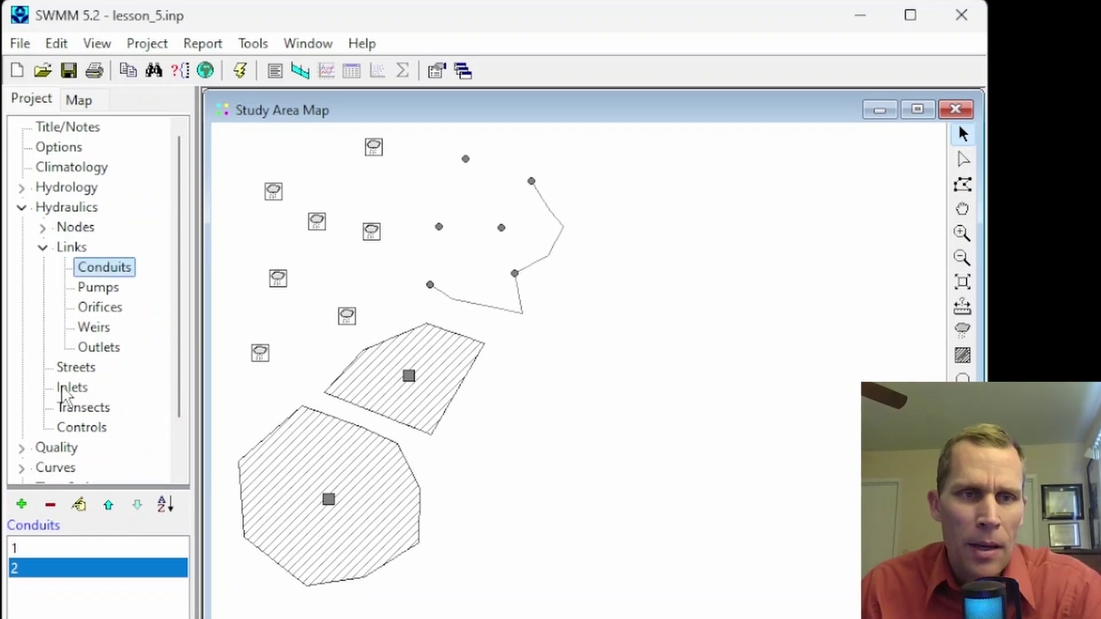
pyautogui.click(22, 505)
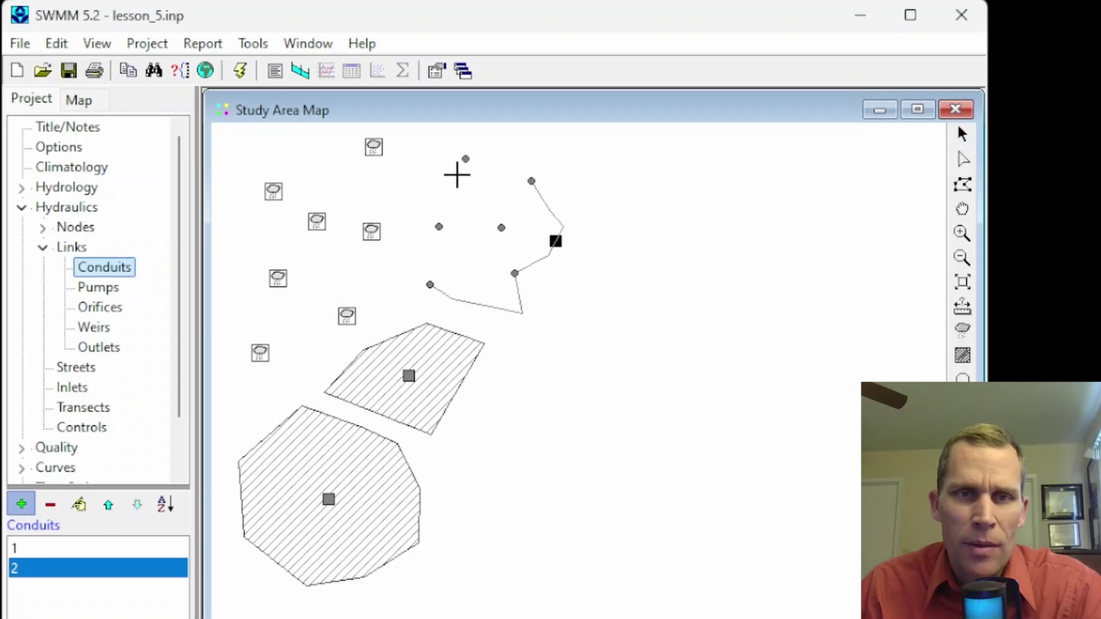
pyautogui.click(467, 158)
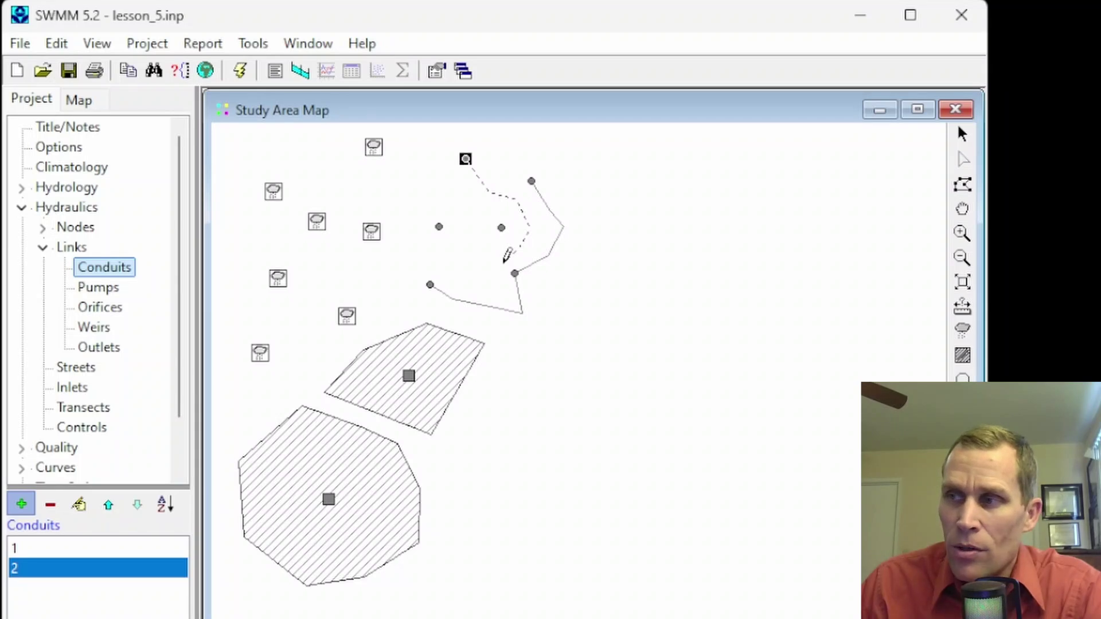
pyautogui.press('Escape')
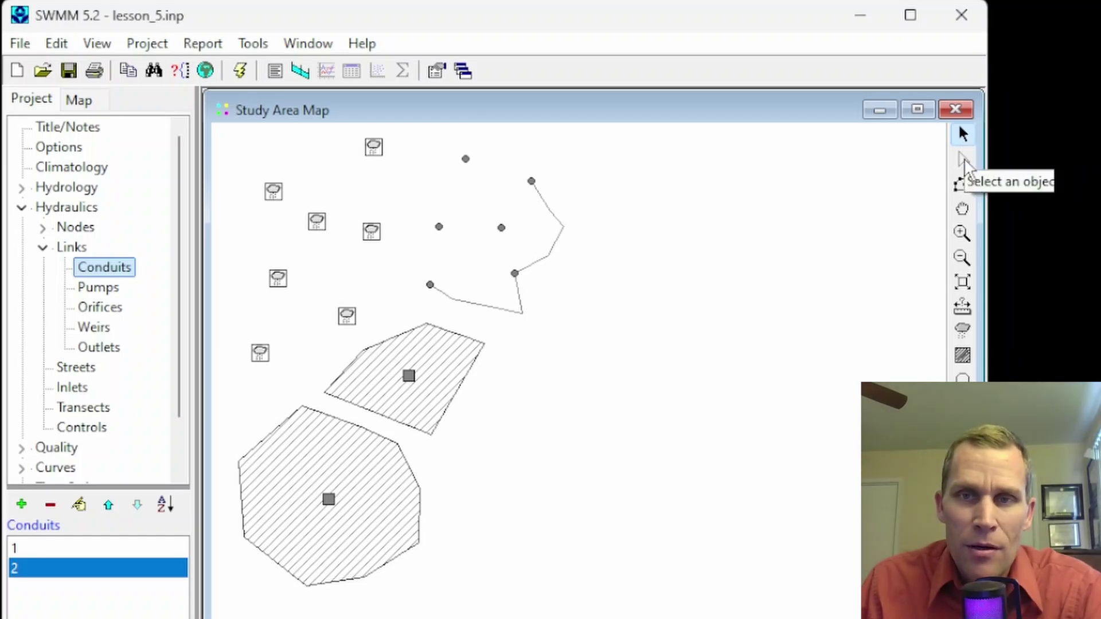
# Switch to object selection and select the smaller subcatchment, the rain gage above it, the nearest junction and its conduit on the map.
pyautogui.click(63, 45)
pyautogui.click(92, 106)
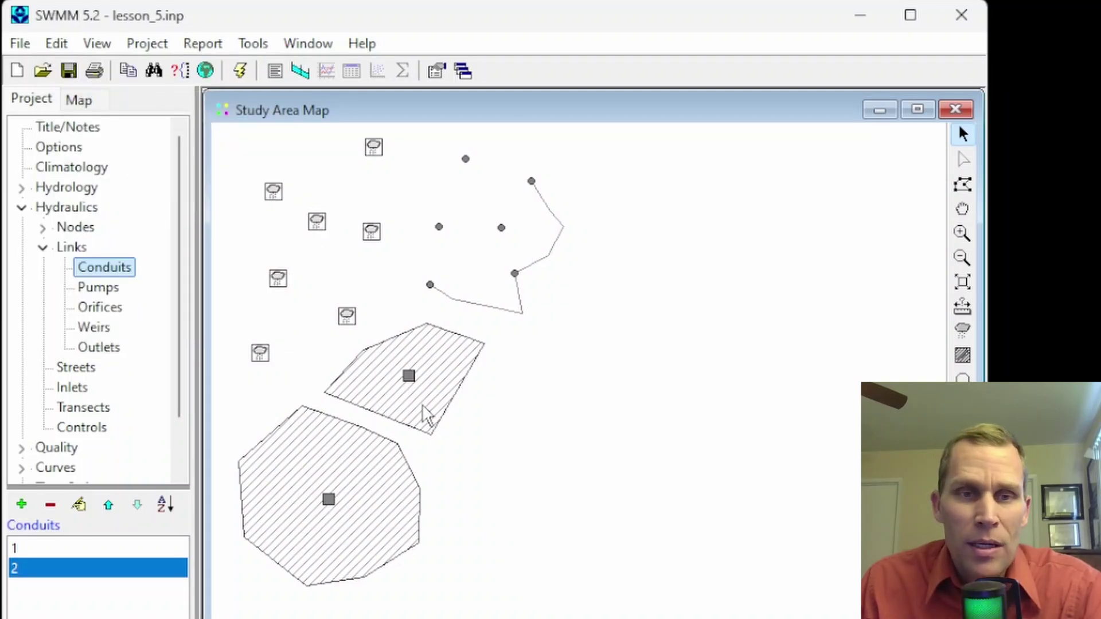
pyautogui.click(409, 379)
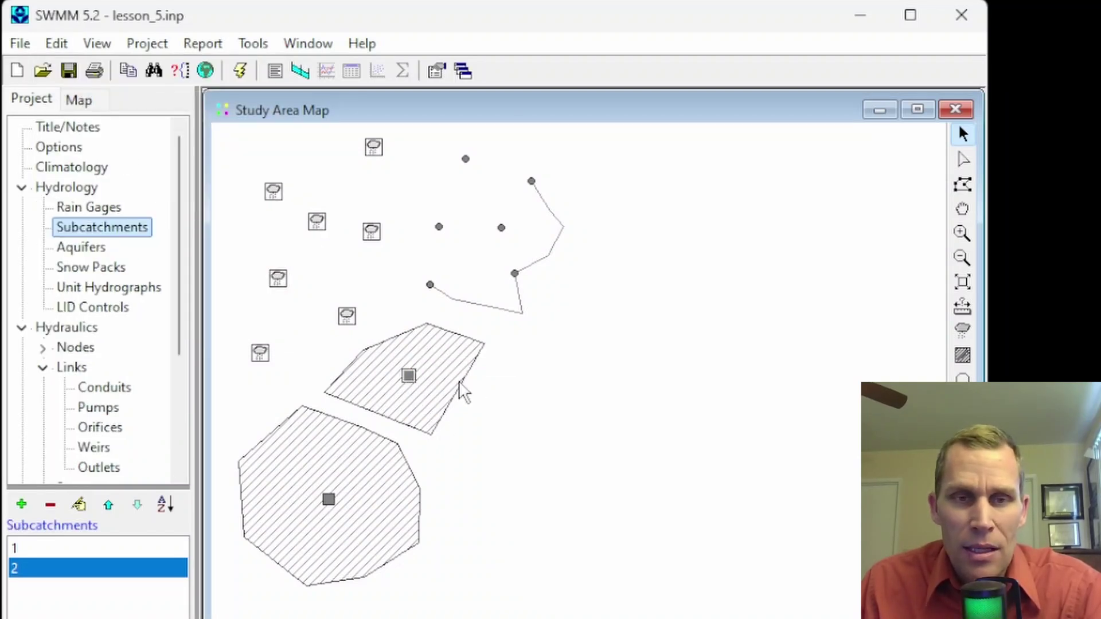
pyautogui.click(347, 316)
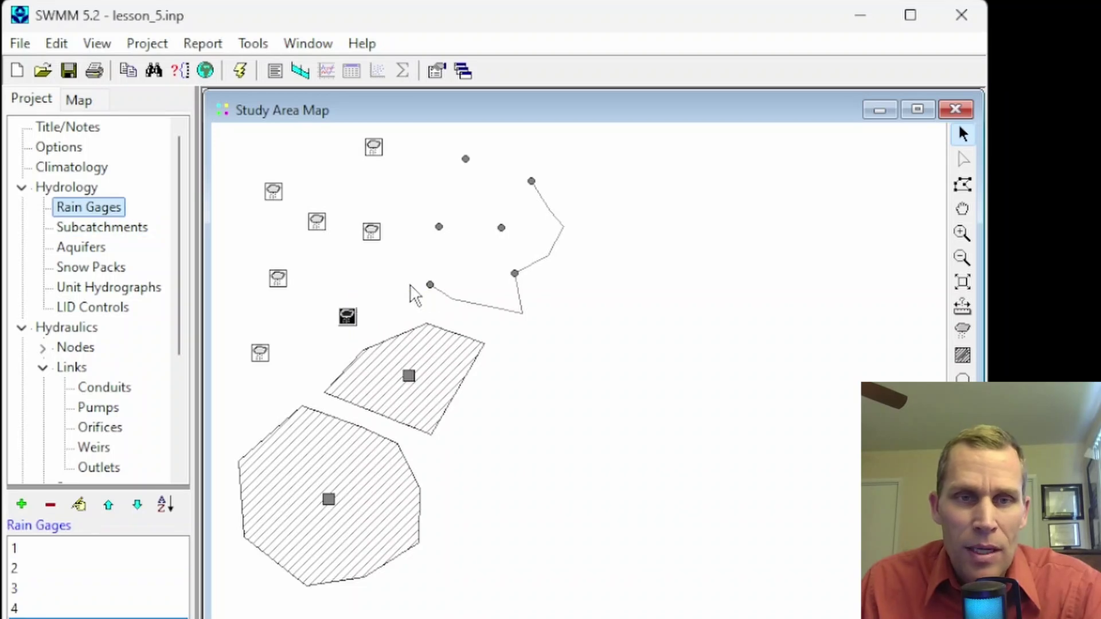
pyautogui.click(430, 285)
pyautogui.click(470, 305)
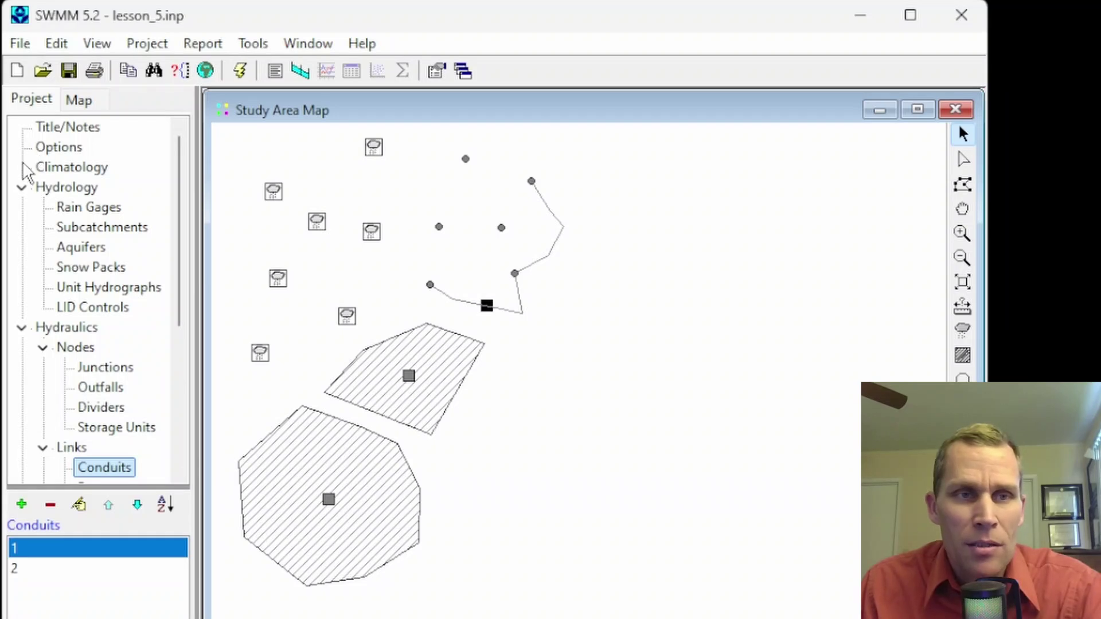
# Locate the project's junctions on the map by selecting them one after another from the junction list, ending with junction 3.
pyautogui.click(21, 187)
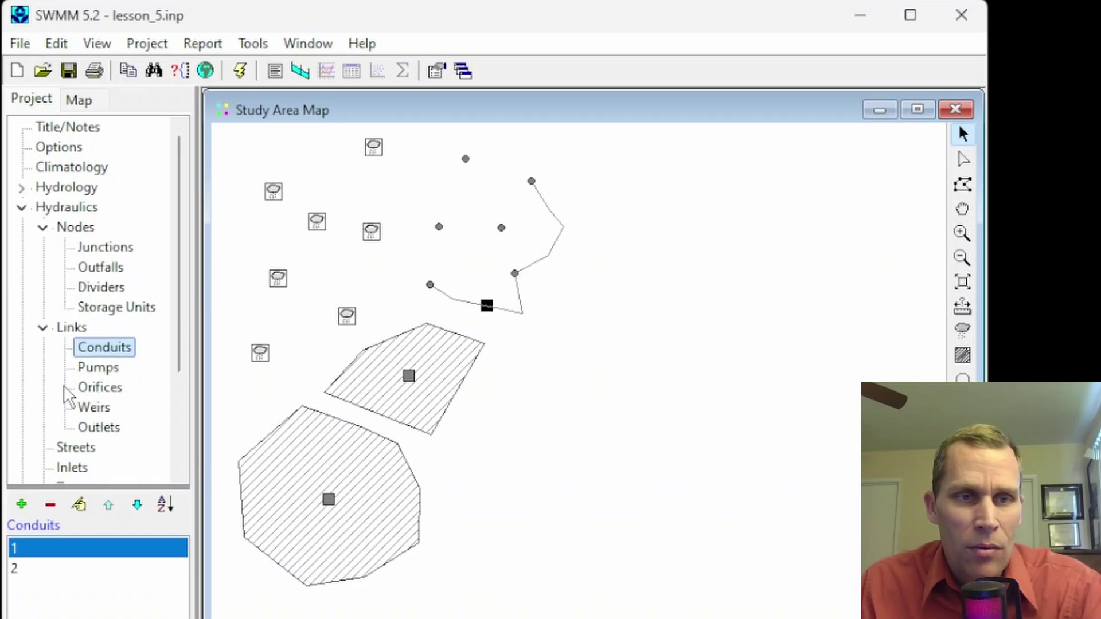
pyautogui.click(105, 247)
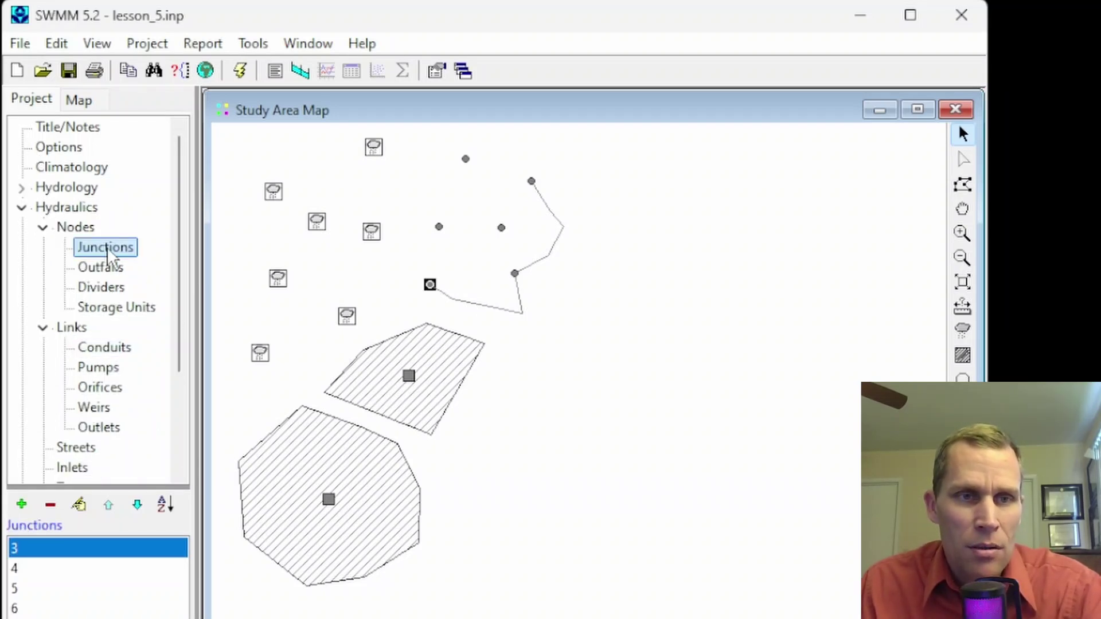
pyautogui.click(23, 569)
pyautogui.click(26, 588)
pyautogui.click(24, 525)
pyautogui.click(19, 546)
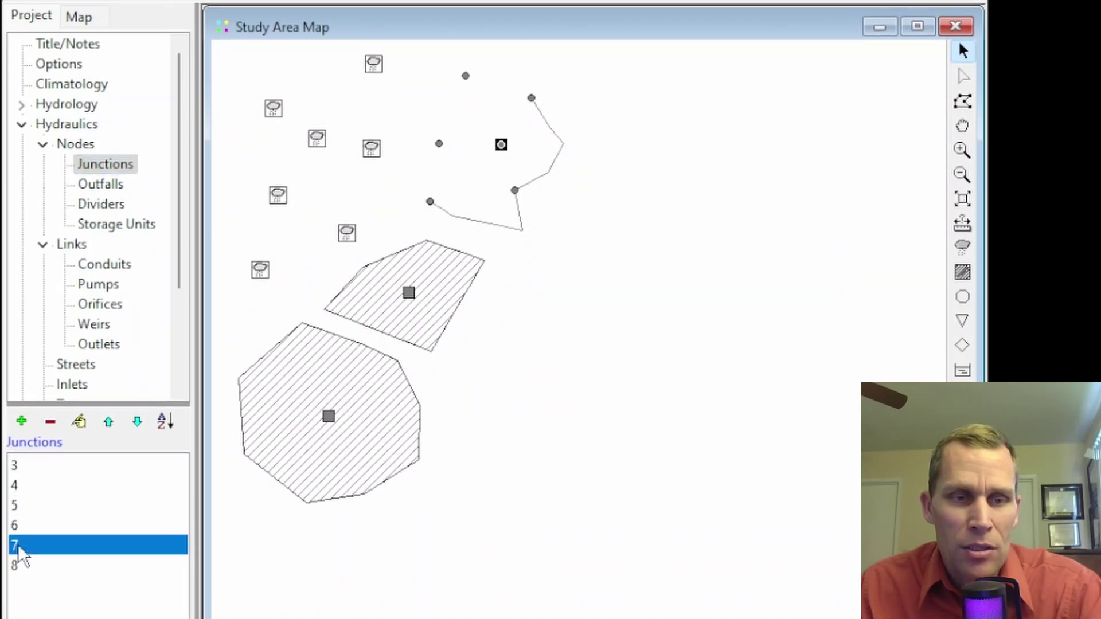
pyautogui.click(21, 566)
pyautogui.click(24, 526)
pyautogui.click(26, 486)
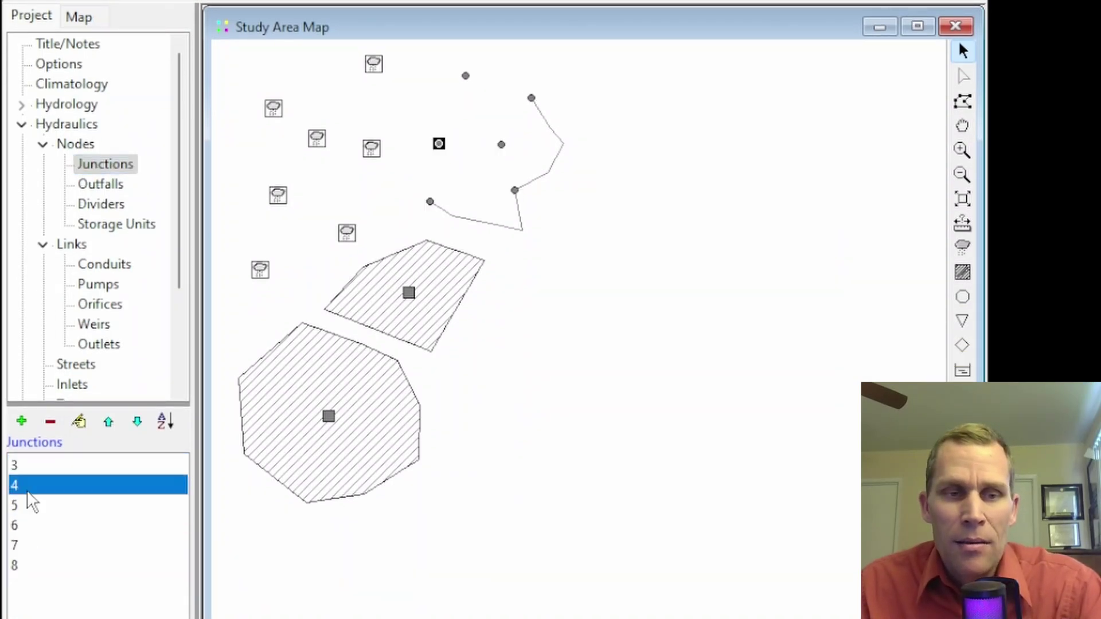
pyautogui.click(25, 465)
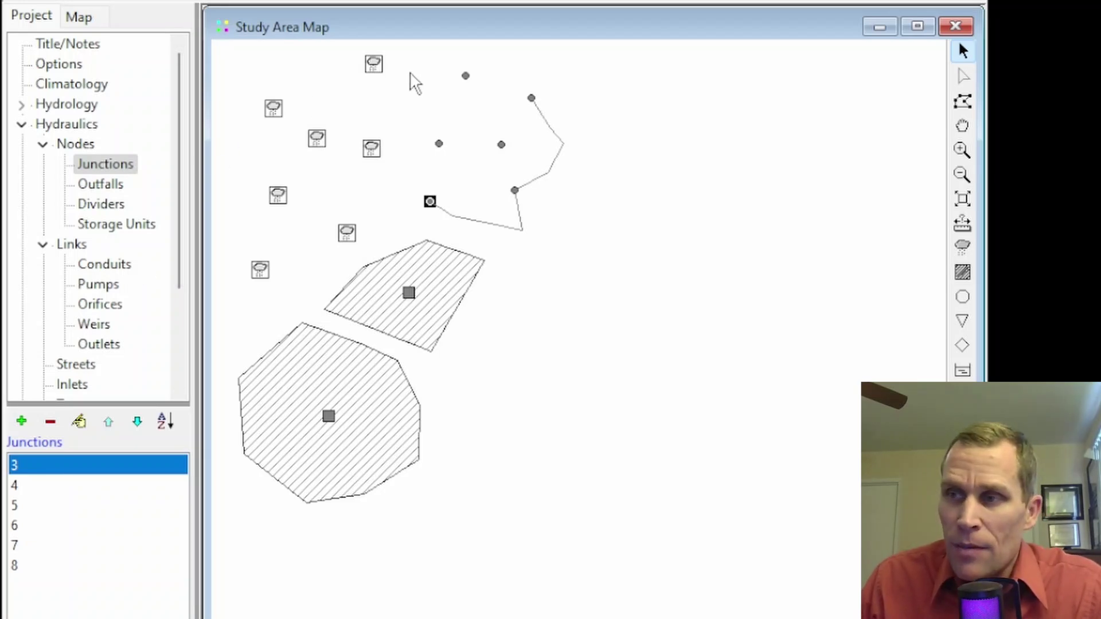
# Move rain gage 2 slightly down and to the left on the map, and review its X and Y coordinates in its properties.
pyautogui.click(374, 64)
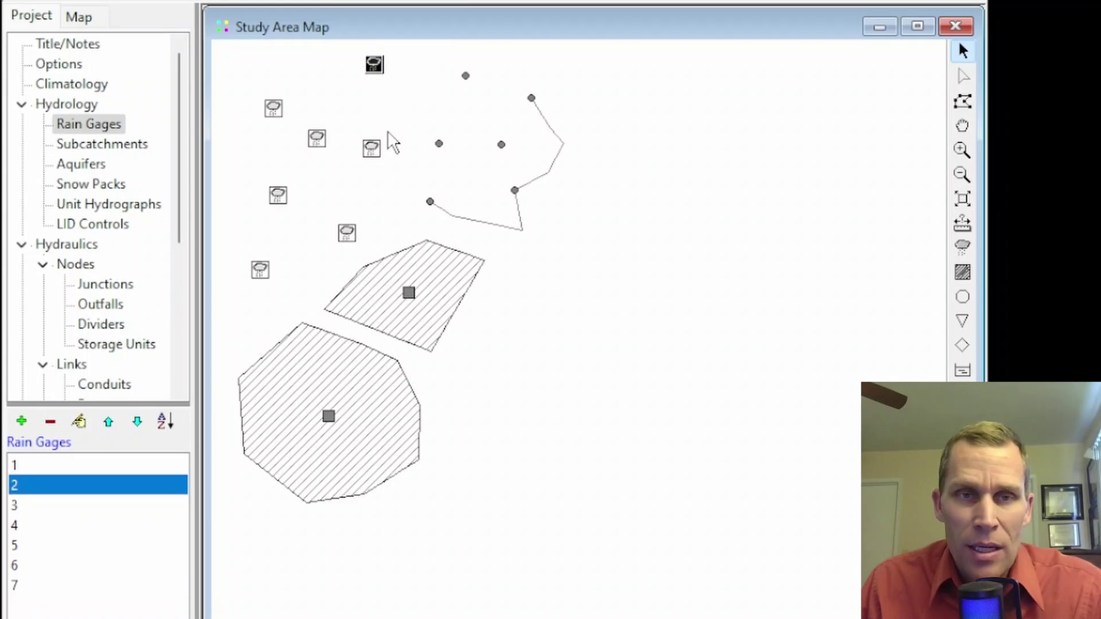
pyautogui.moveTo(375, 67)
pyautogui.mouseDown()
pyautogui.moveTo(359, 110)
pyautogui.moveTo(331, 83)
pyautogui.moveTo(360, 90)
pyautogui.mouseUp()
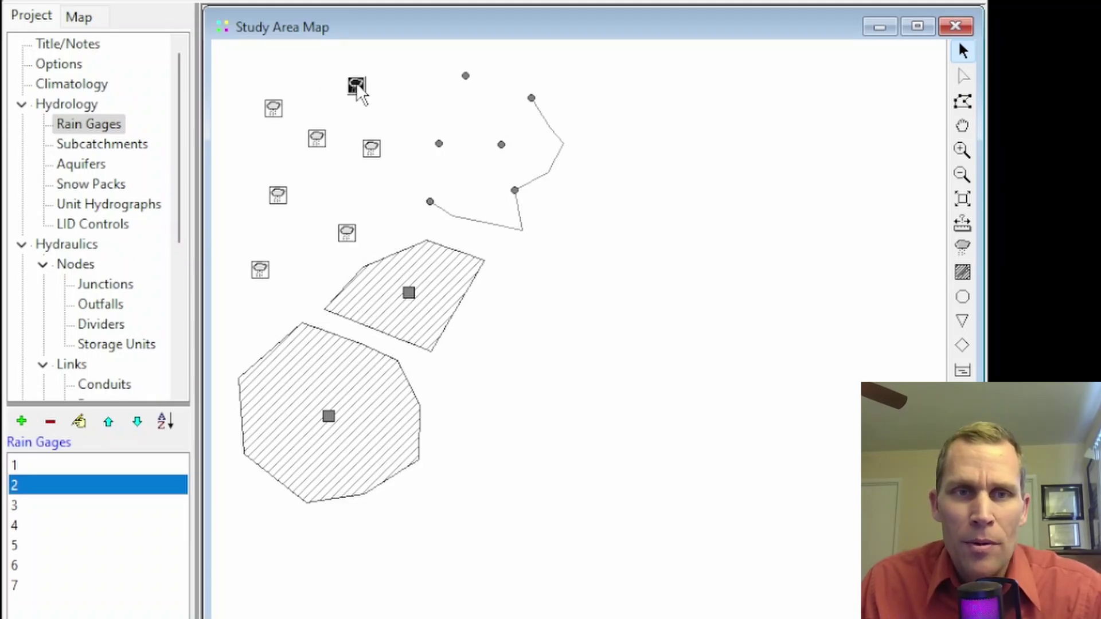
pyautogui.rightClick(358, 87)
pyautogui.click(417, 183)
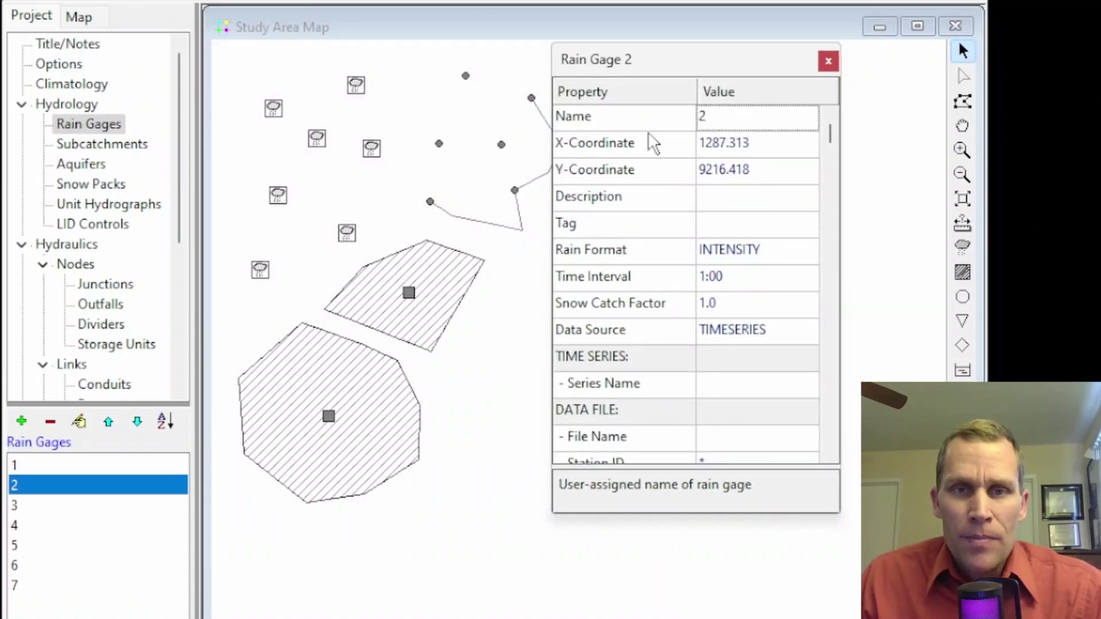
pyautogui.click(749, 147)
pyautogui.click(759, 169)
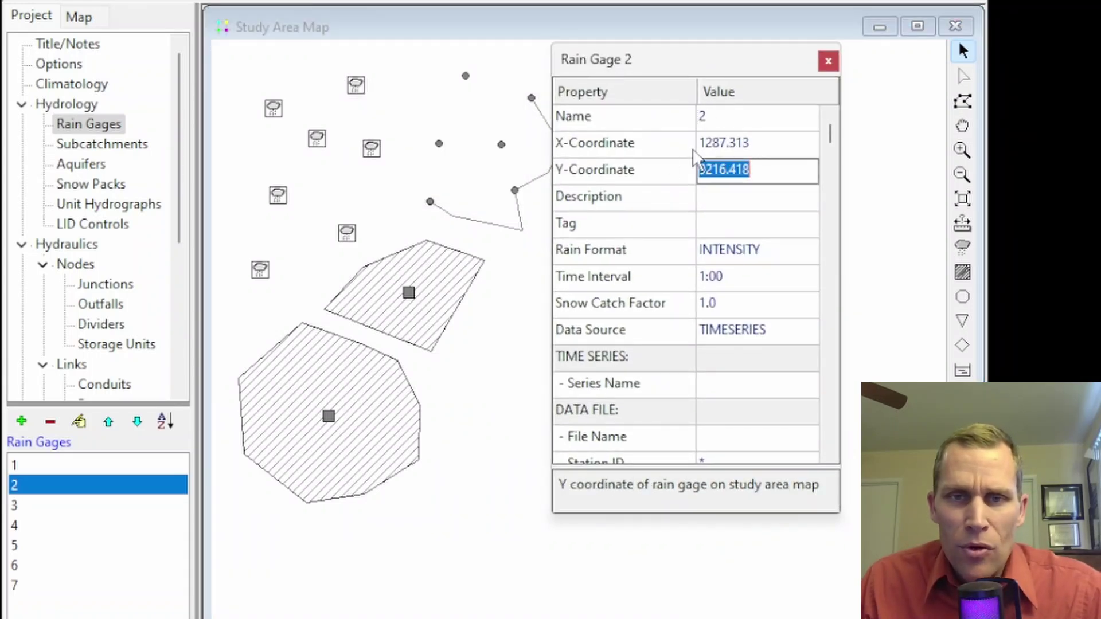
pyautogui.click(752, 143)
pyautogui.click(828, 61)
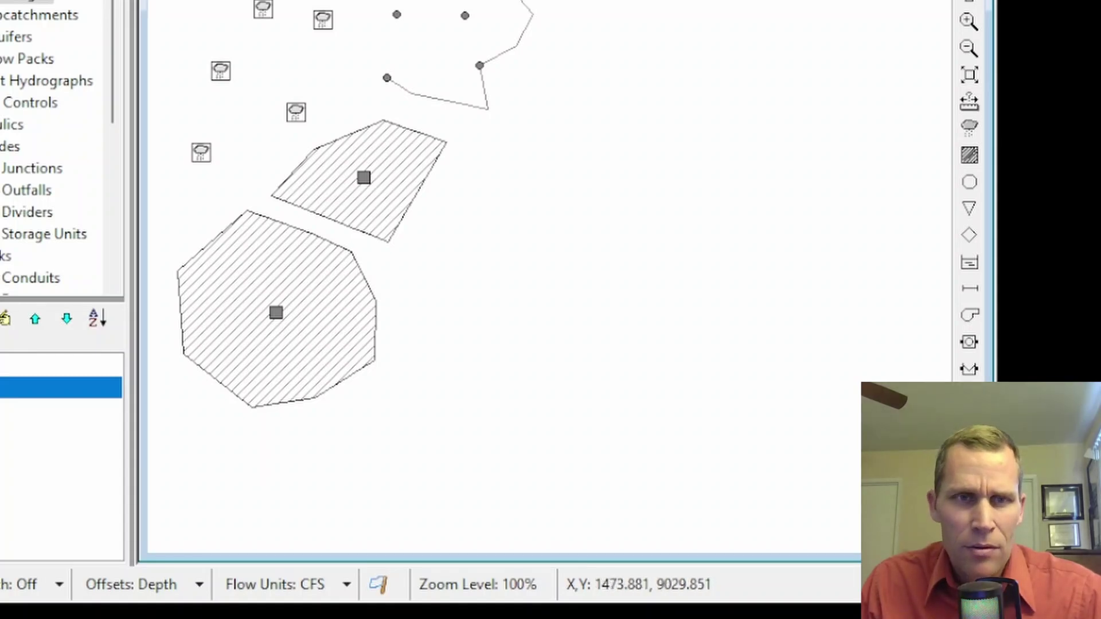
# Set the X-Coordinate of rain gage 2 to 2500 in its properties.
pyautogui.rightClick(321, 20)
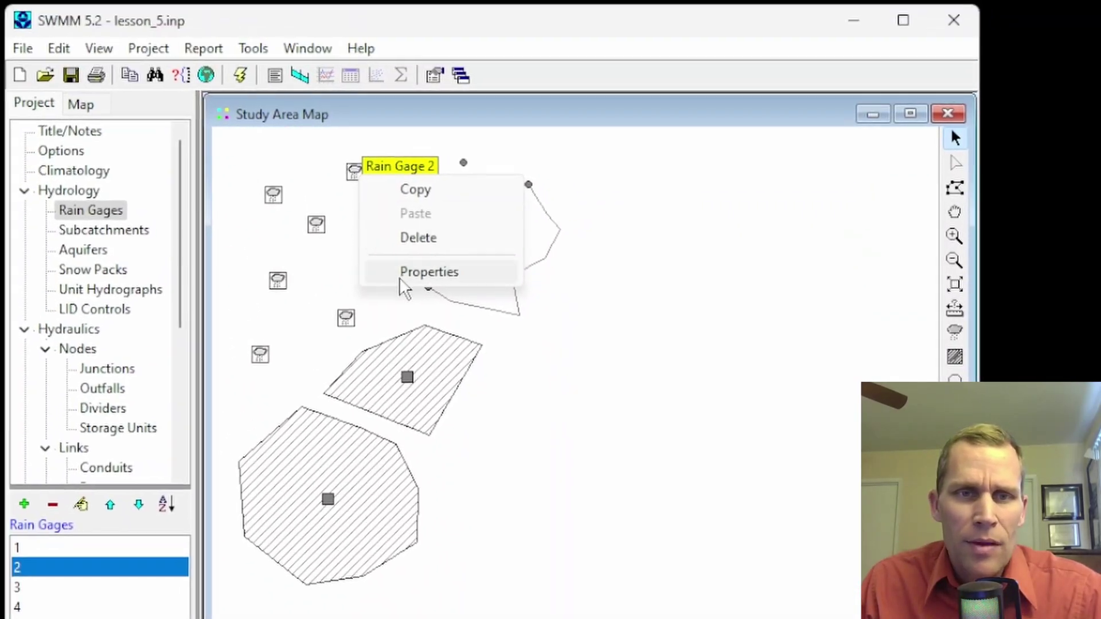
pyautogui.click(399, 278)
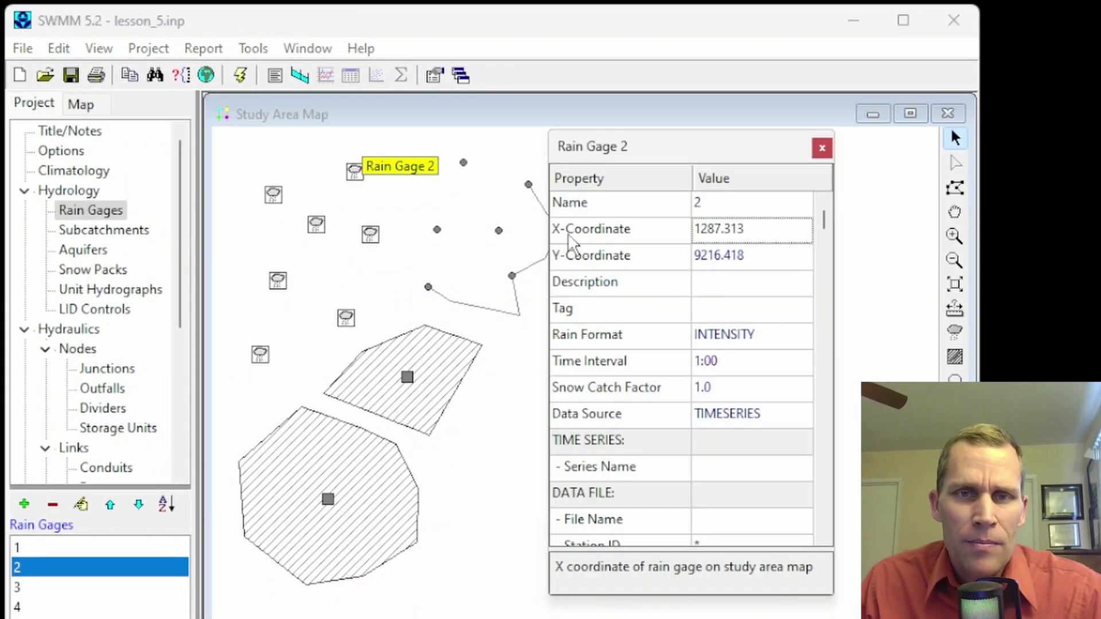
pyautogui.click(753, 234)
pyautogui.write('2500')
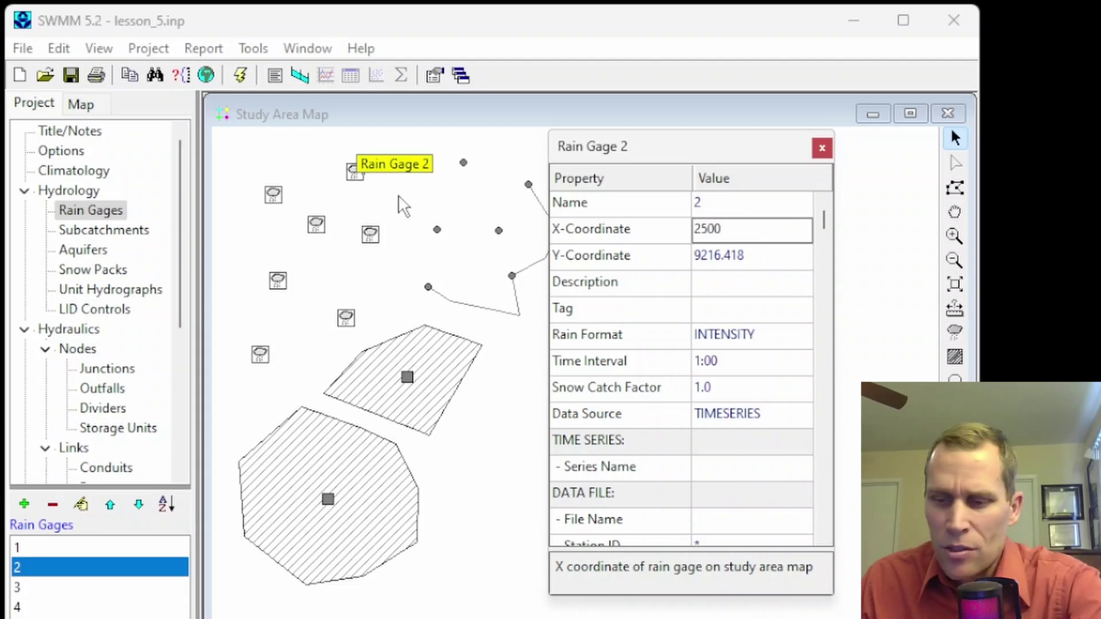
pyautogui.press('Return')
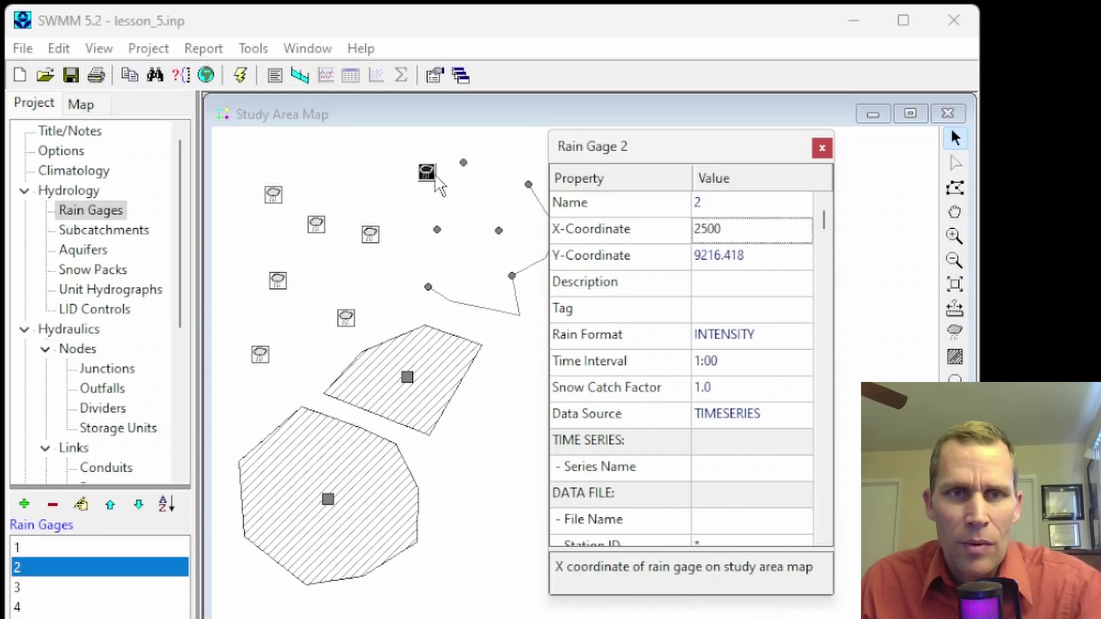
pyautogui.click(822, 148)
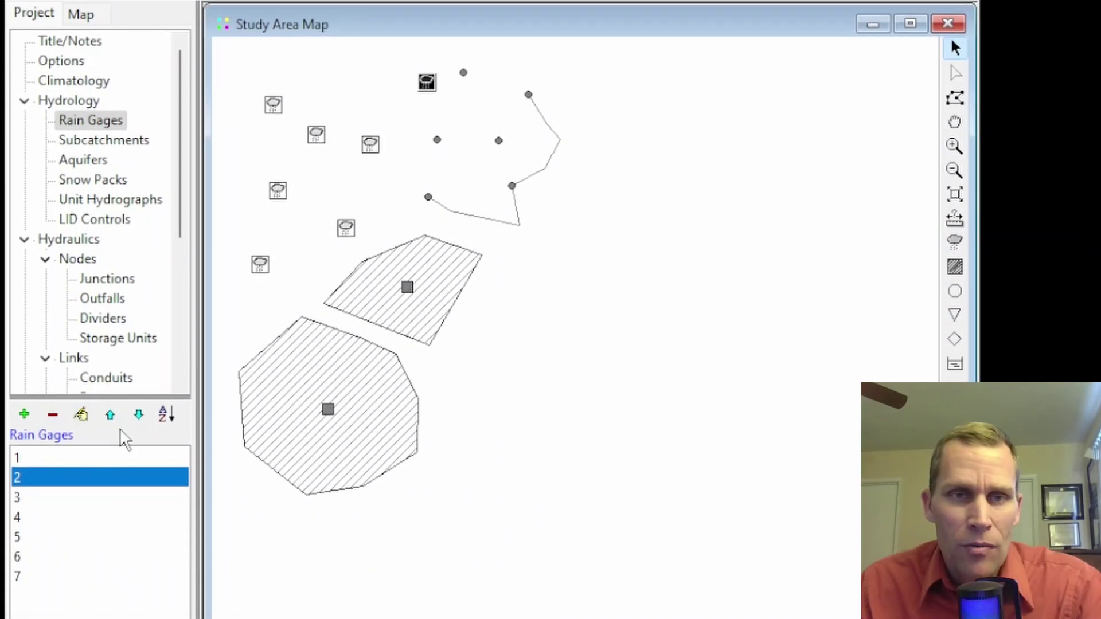
# Move rain gage 1 to the open area just right of the larger subcatchment.
pyautogui.click(274, 105)
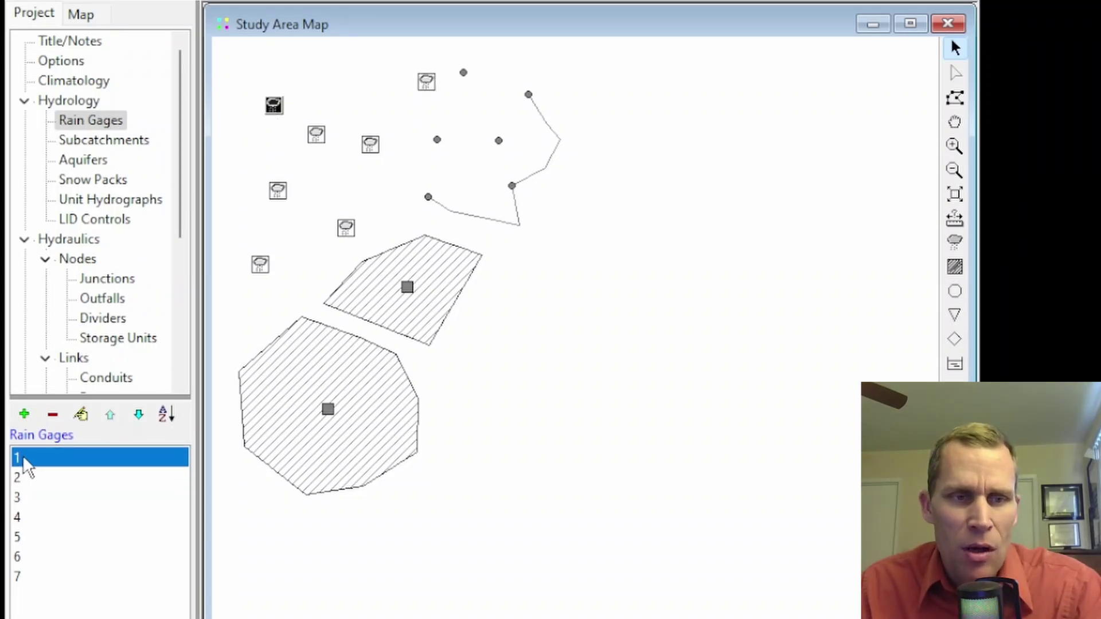
pyautogui.moveTo(25, 454); pyautogui.dragTo(457, 385)
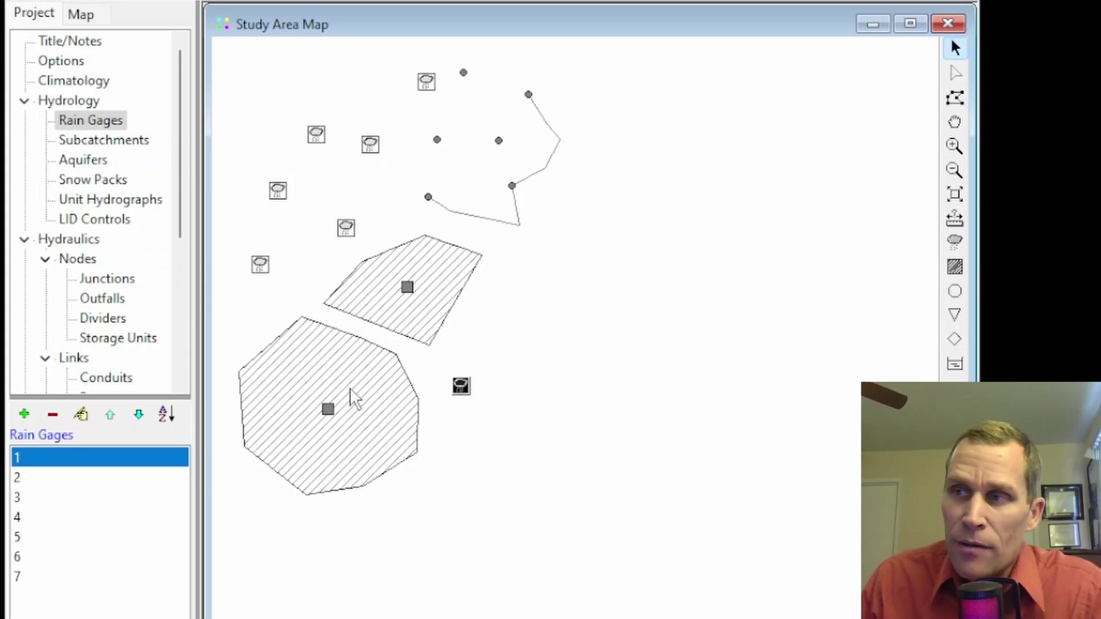
# Convert junction 4, the middle node of the left-hand column, to an outfall.
pyautogui.click(437, 140)
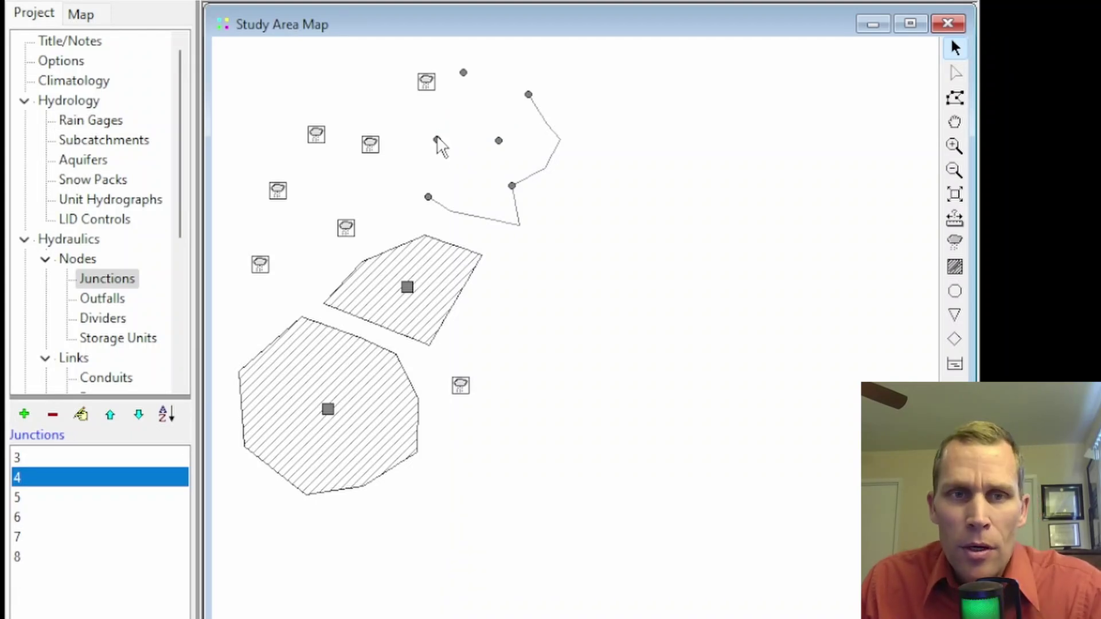
pyautogui.rightClick(437, 143)
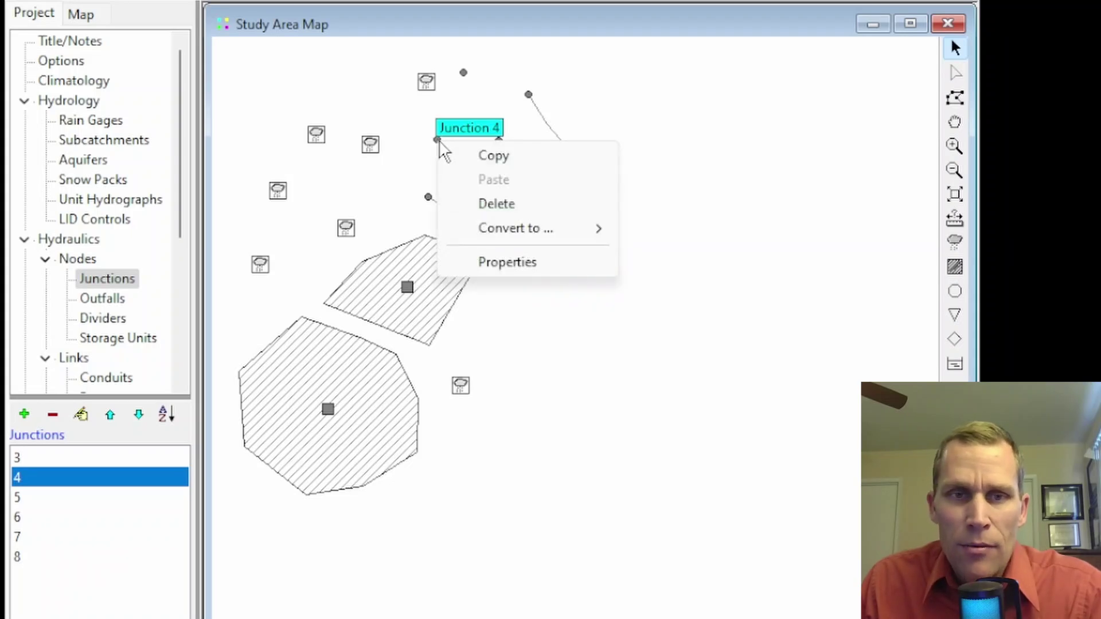
pyautogui.moveTo(492, 232)
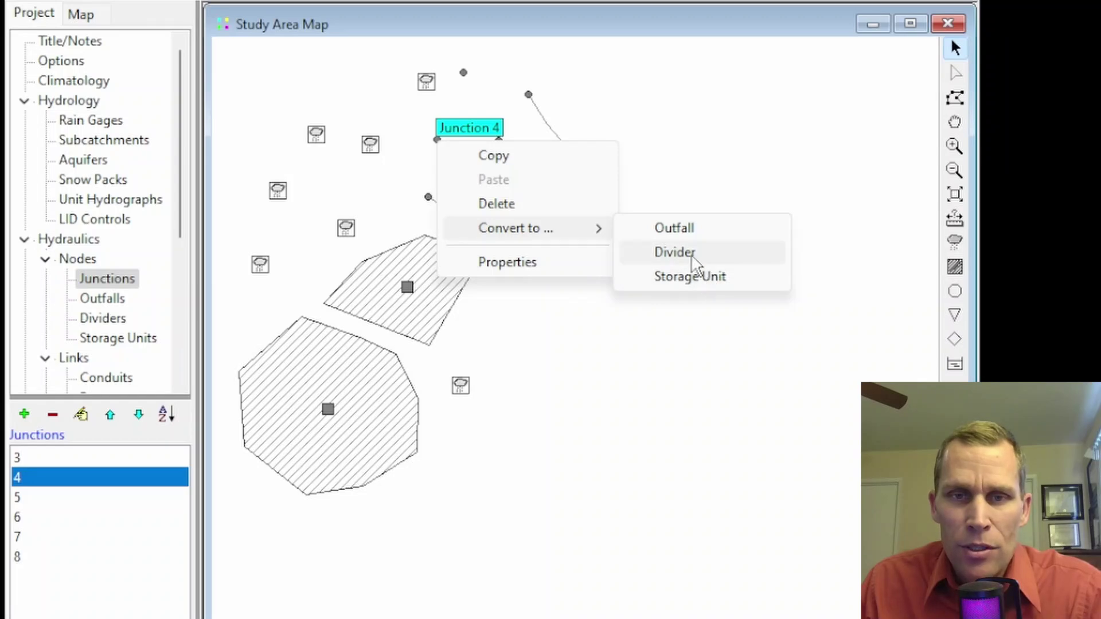
pyautogui.click(674, 228)
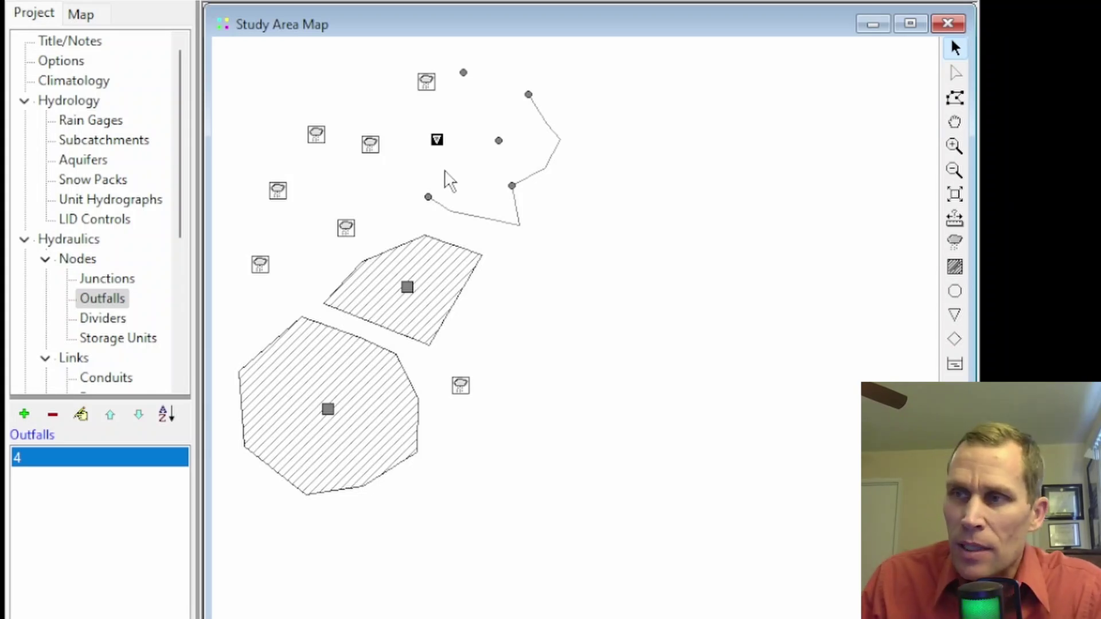
# Convert conduit 2, the link on the right side of the node network, to a pump.
pyautogui.click(552, 158)
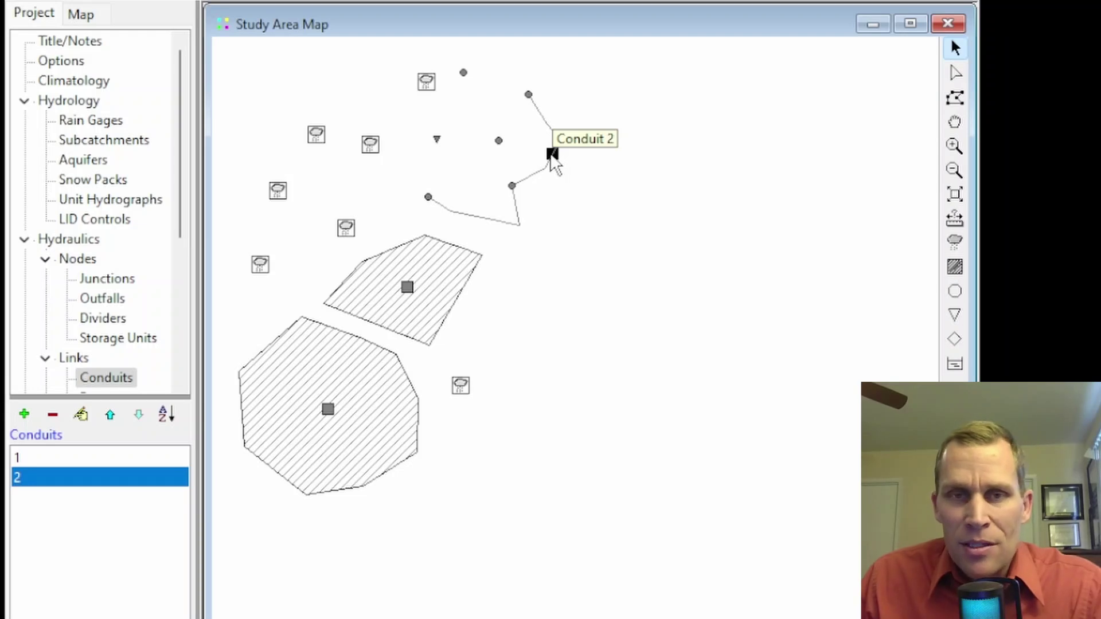
pyautogui.rightClick(550, 156)
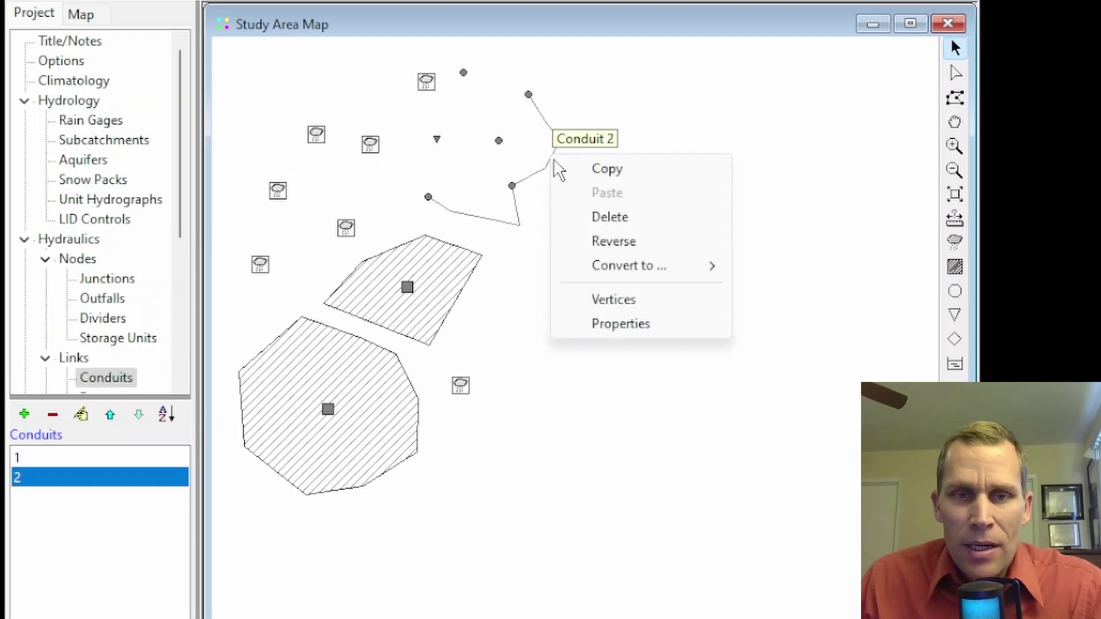
pyautogui.moveTo(609, 273)
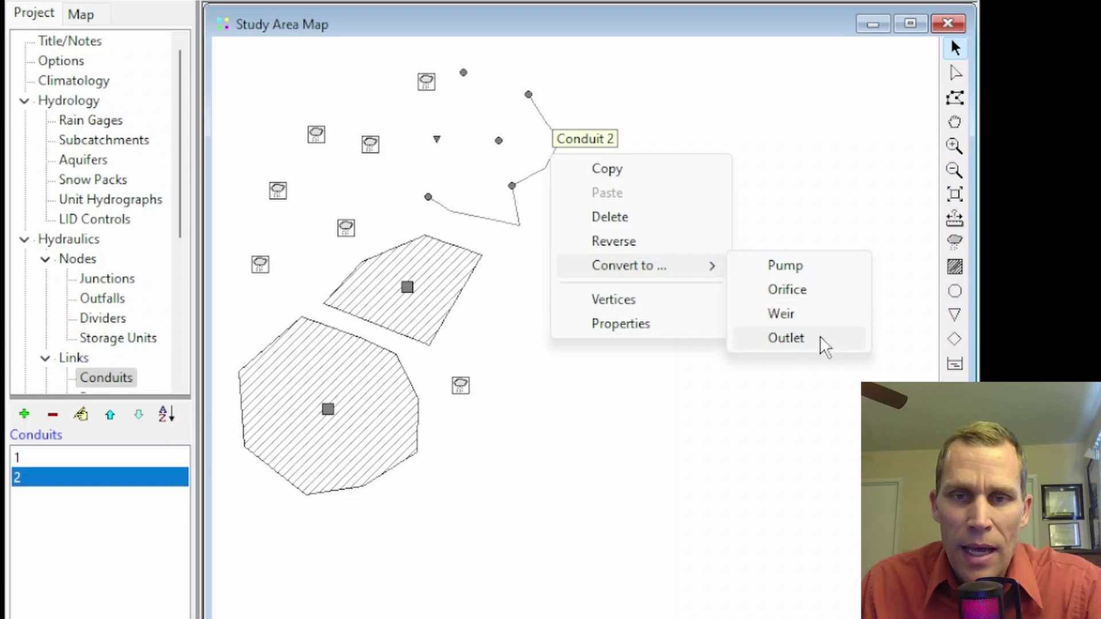
pyautogui.click(796, 268)
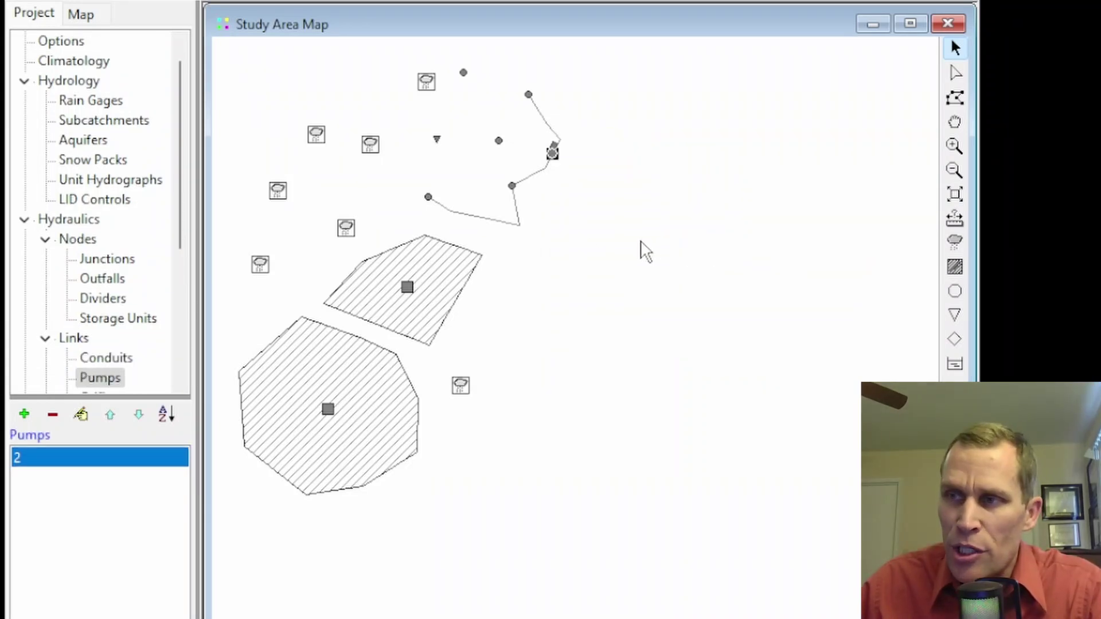
# Reshape conduit 1 by moving its two vertices, so it dips below the lower junctions and bends up to the right one.
pyautogui.click(516, 221)
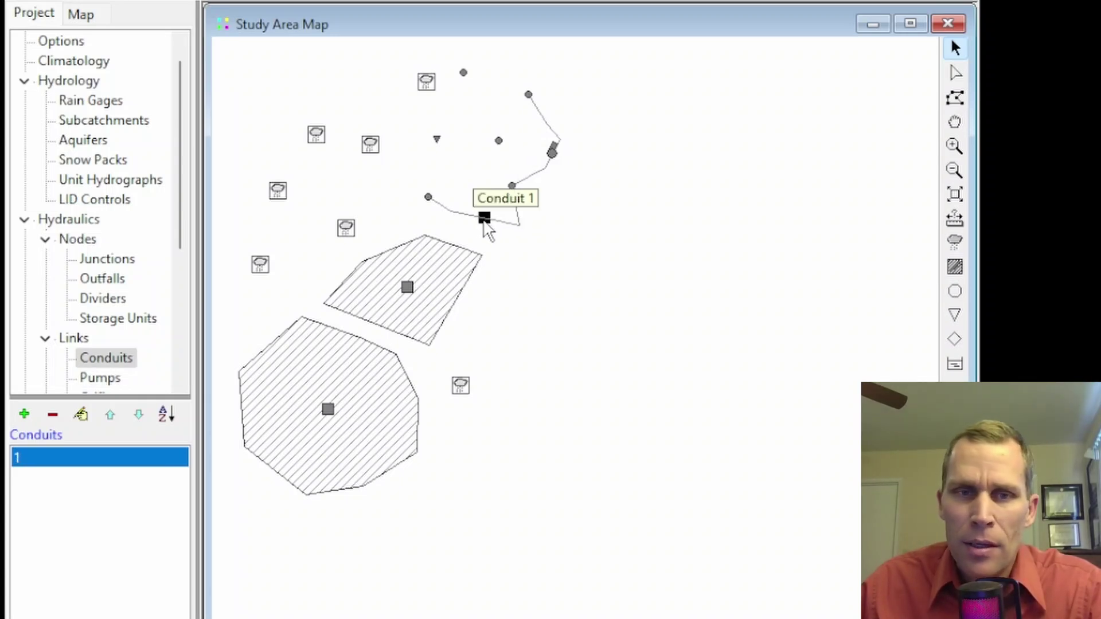
pyautogui.click(956, 74)
pyautogui.moveTo(449, 211); pyautogui.dragTo(449, 221)
pyautogui.click(518, 225)
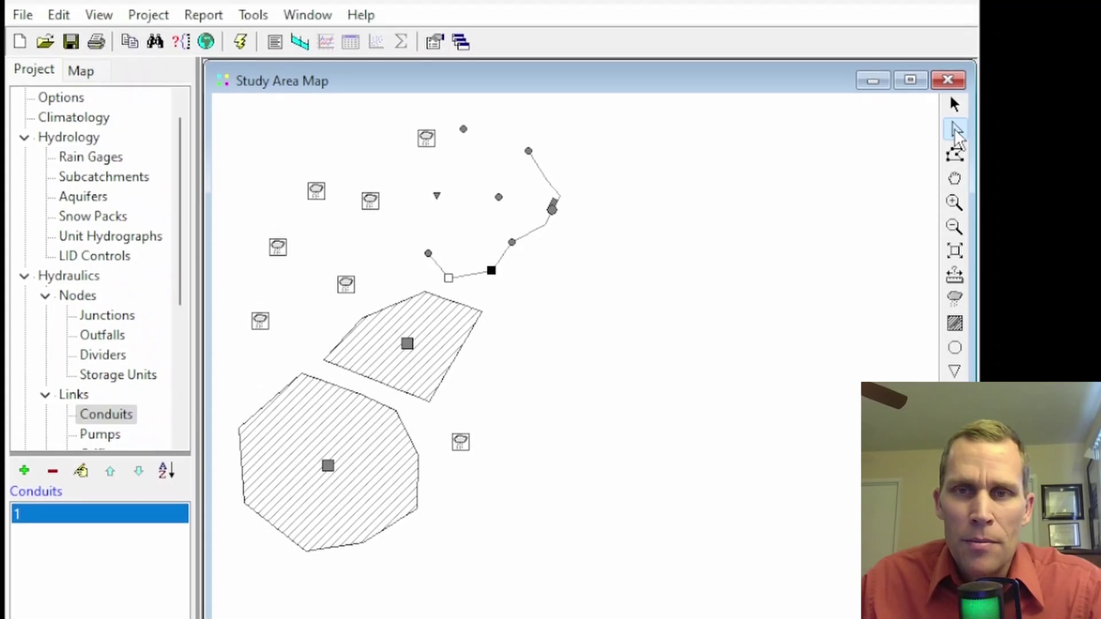
# Reshape pump 2 by moving its three vertices, pulling the upper two outward to the right and the lower one down.
pyautogui.click(60, 48)
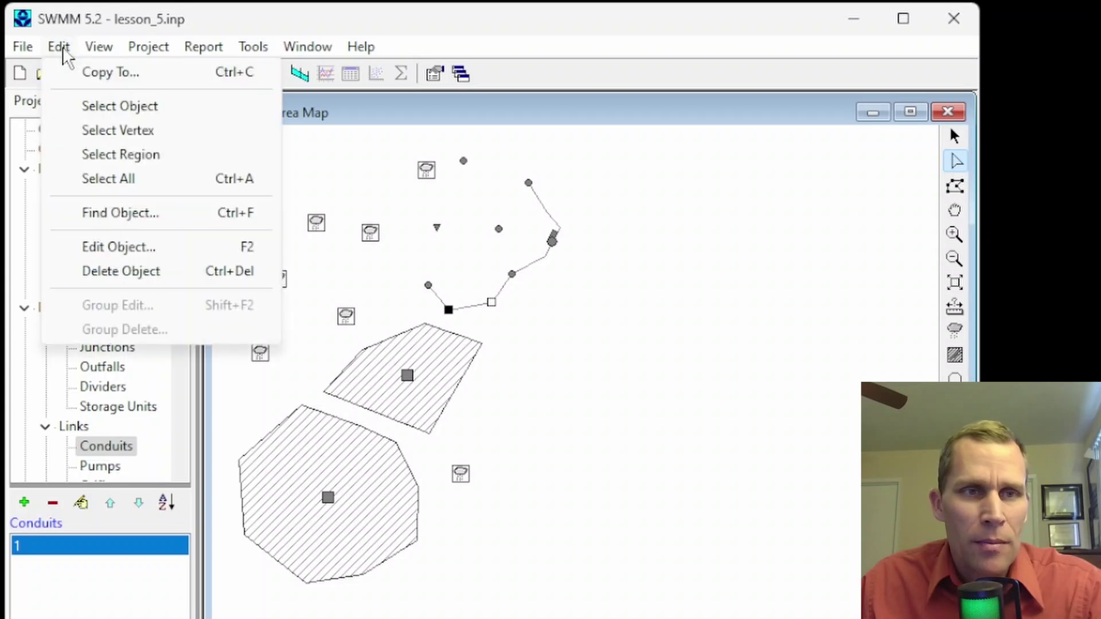
pyautogui.click(98, 131)
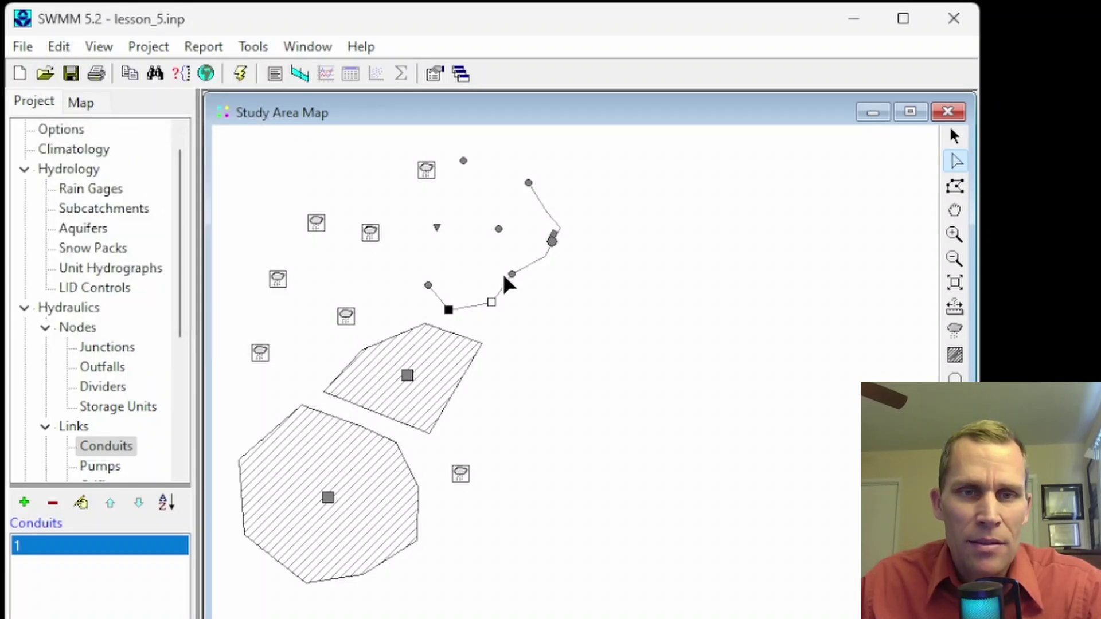
pyautogui.click(535, 248)
pyautogui.click(540, 257)
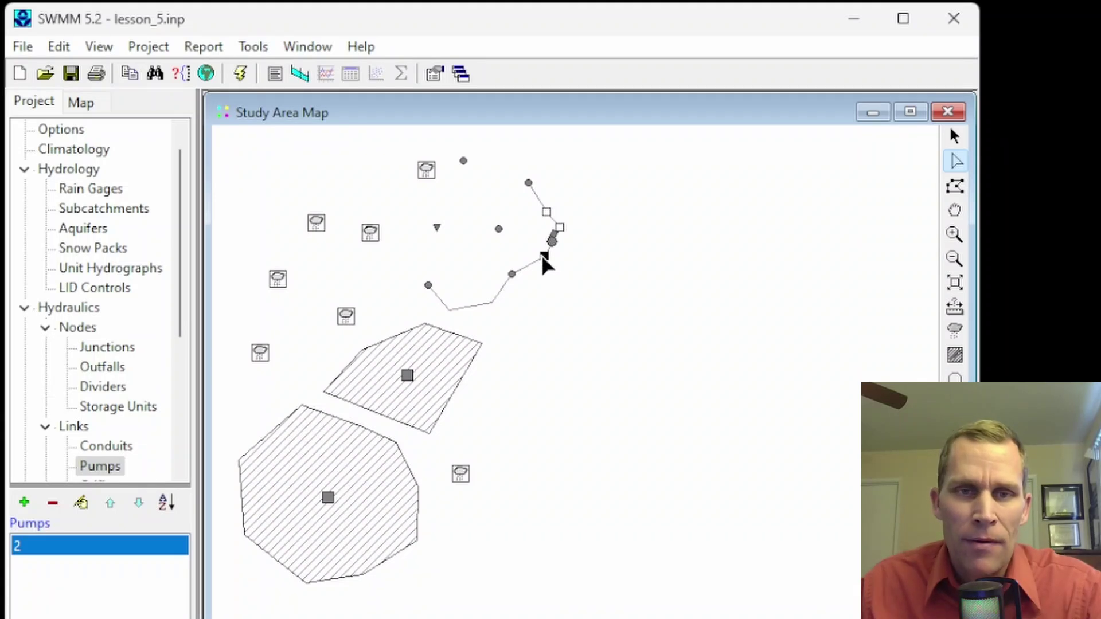
pyautogui.click(560, 227)
pyautogui.moveTo(560, 228); pyautogui.dragTo(586, 235)
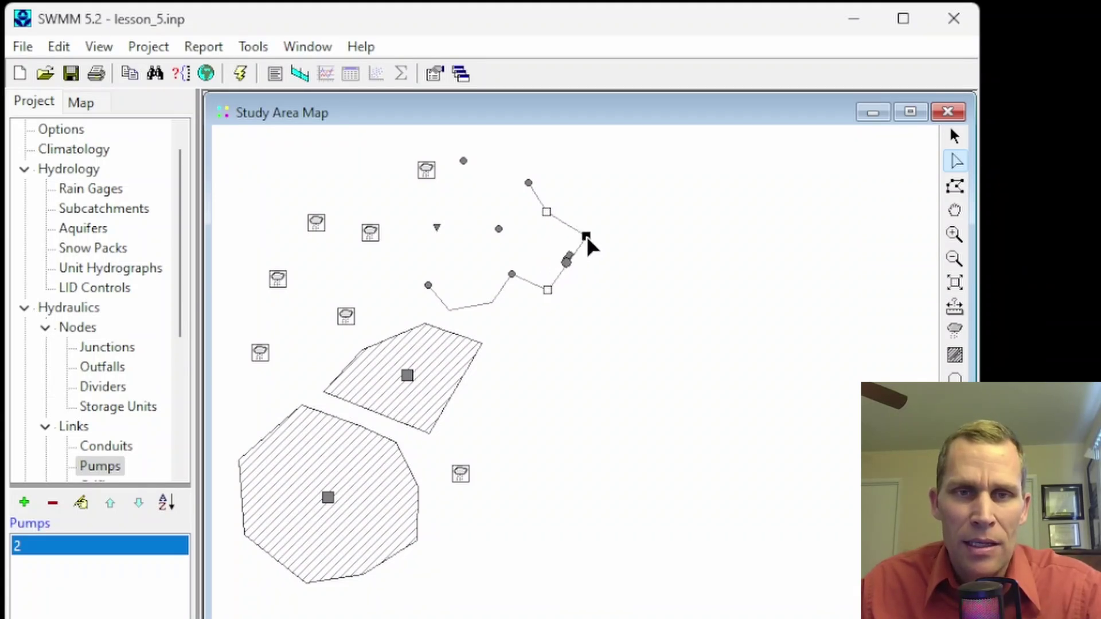
pyautogui.click(547, 213)
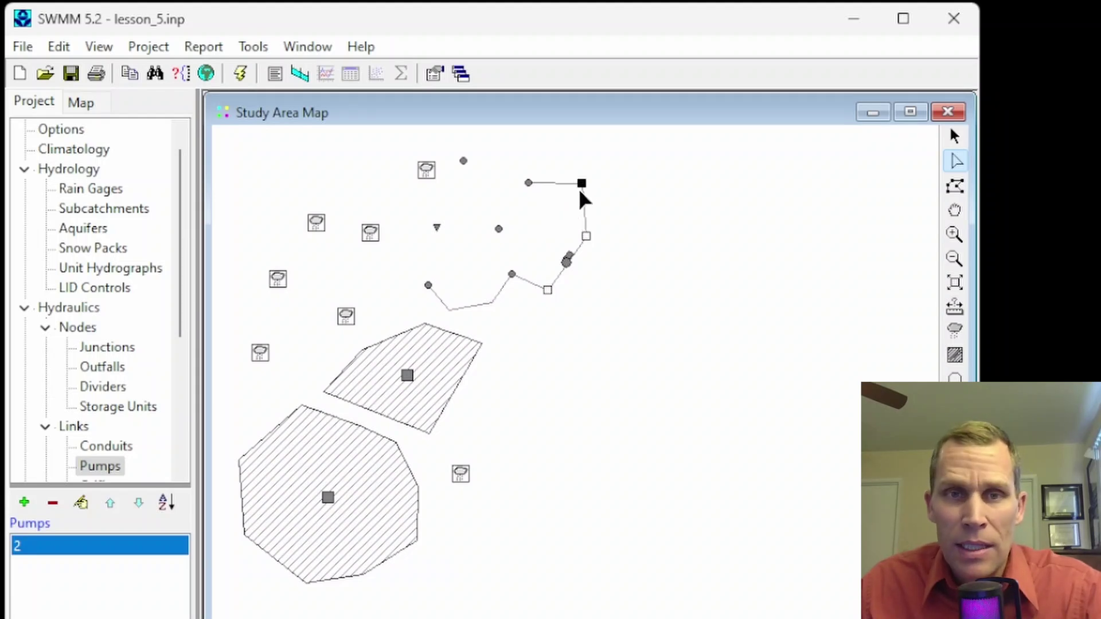
# Delete the upper and middle vertices of pump 2.
pyautogui.rightClick(580, 182)
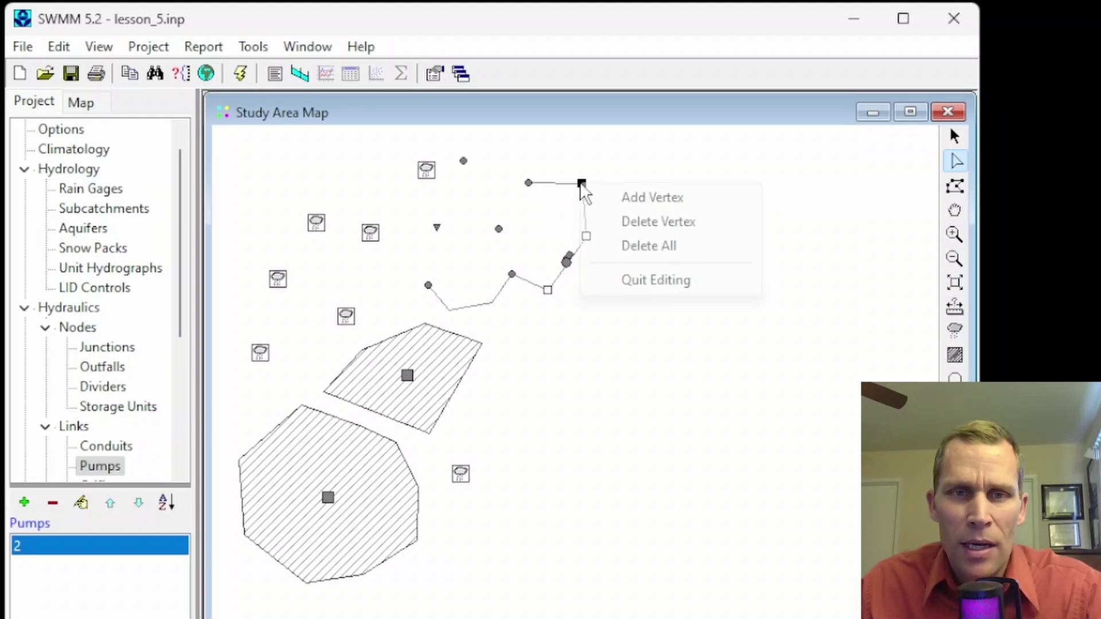
pyautogui.click(626, 224)
pyautogui.rightClick(585, 235)
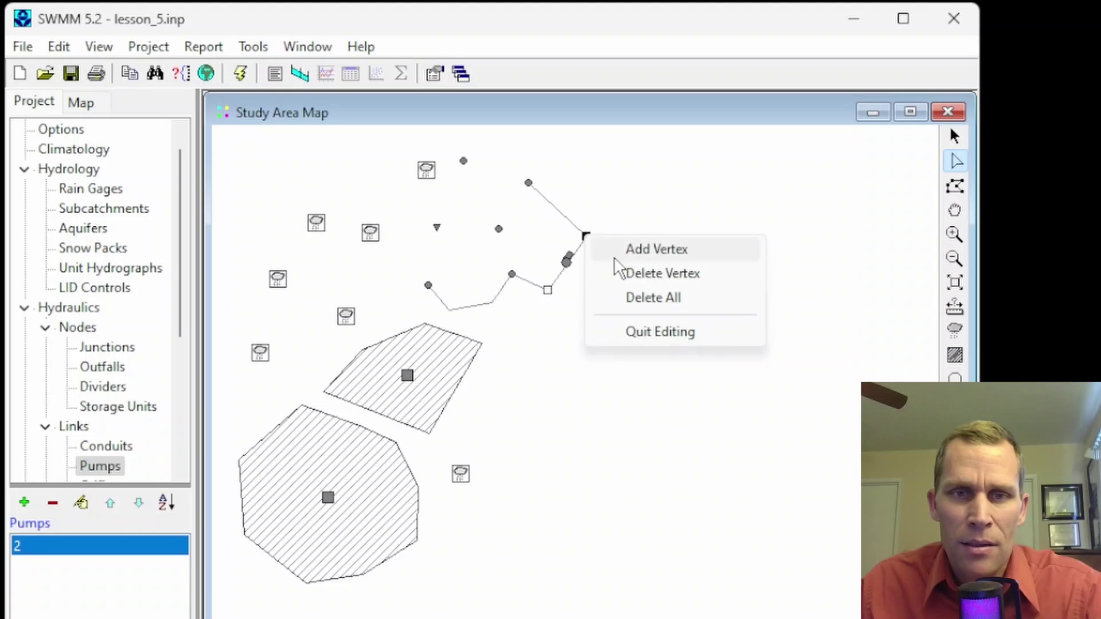
pyautogui.click(632, 275)
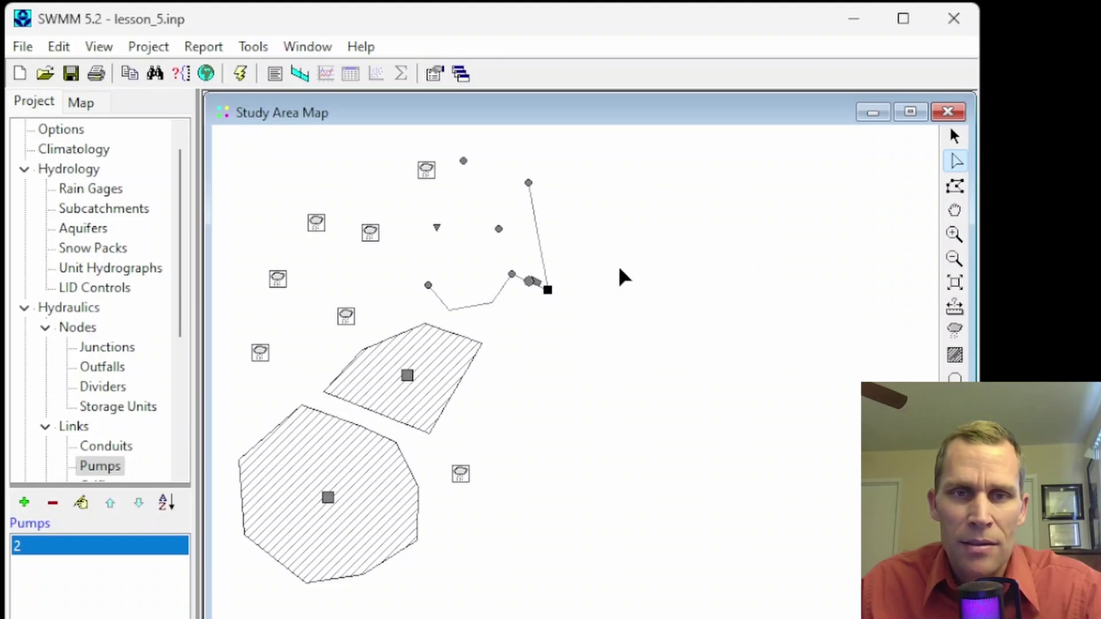
# Add a vertex midway along the upper segment of pump 2 and move it up and to the right.
pyautogui.rightClick(538, 238)
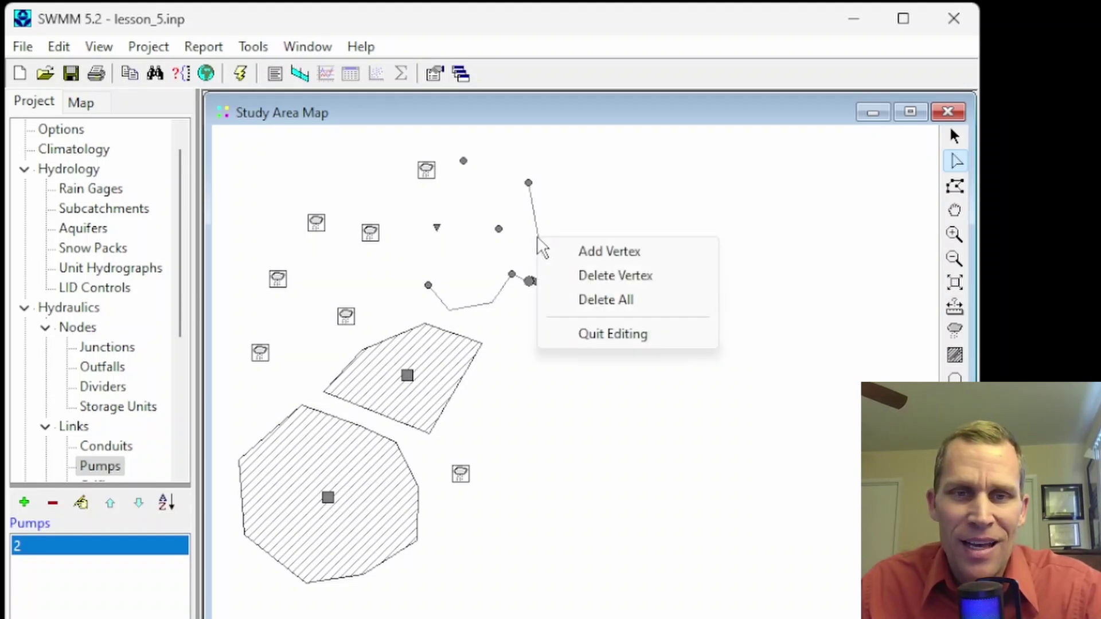
pyautogui.click(578, 252)
pyautogui.moveTo(537, 236); pyautogui.dragTo(570, 201)
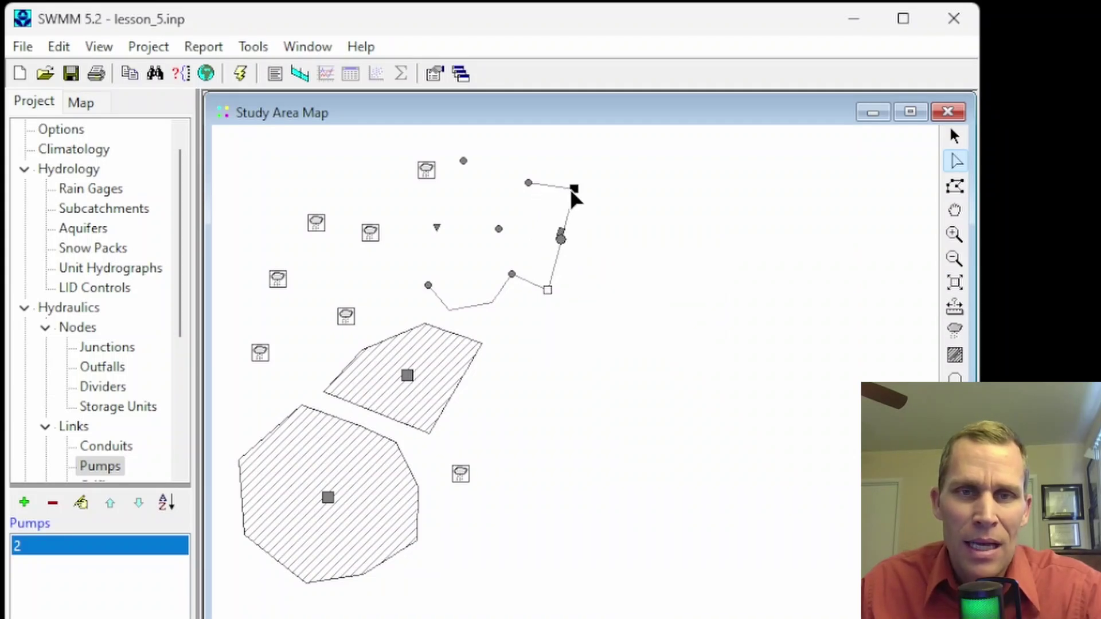
# Delete all vertices of pump 2, and add two new ones that bend the link outward to the right.
pyautogui.rightClick(572, 190)
pyautogui.click(615, 259)
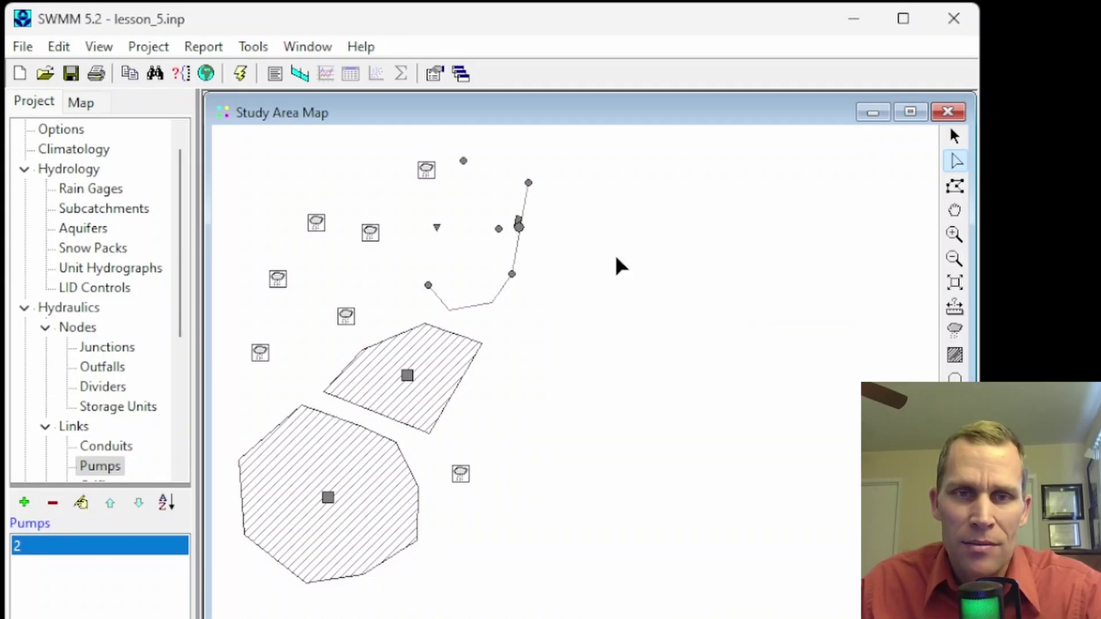
pyautogui.rightClick(522, 211)
pyautogui.click(565, 224)
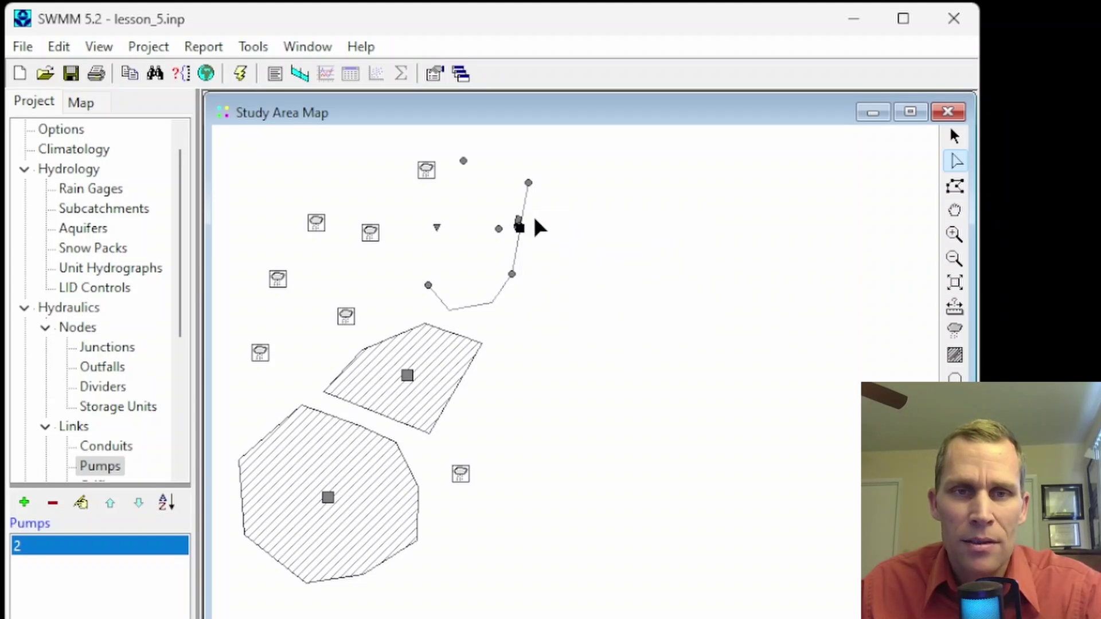
pyautogui.moveTo(519, 223); pyautogui.dragTo(572, 204)
pyautogui.rightClick(559, 242)
pyautogui.click(573, 225)
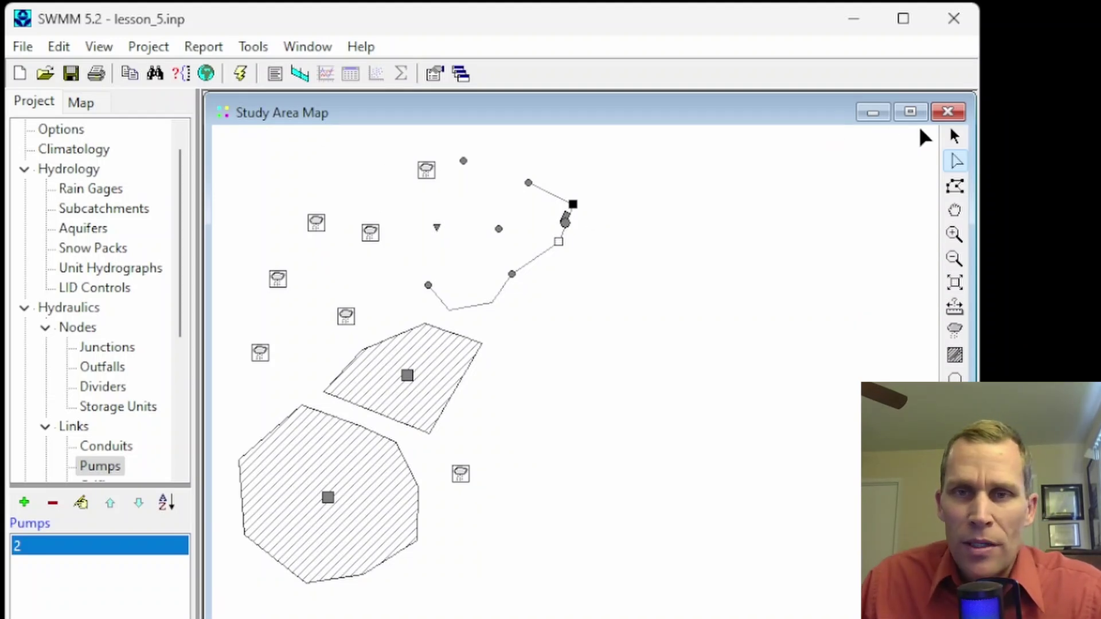
# Move rain gage 2 a little to the left on the map, and delete it.
pyautogui.click(954, 138)
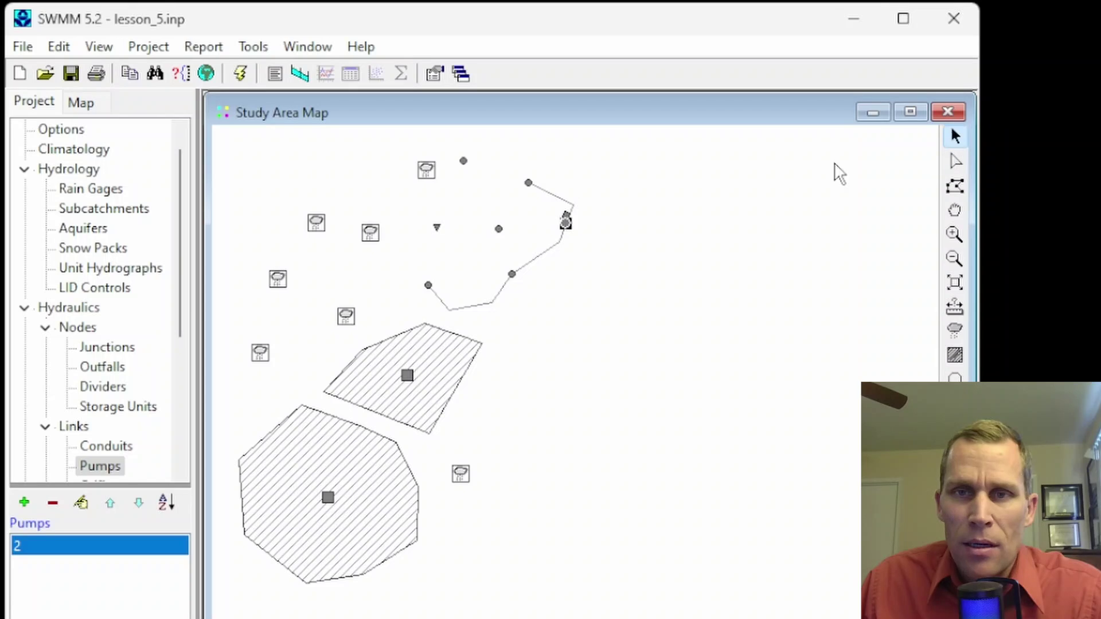
pyautogui.click(425, 171)
pyautogui.moveTo(425, 172); pyautogui.dragTo(392, 181)
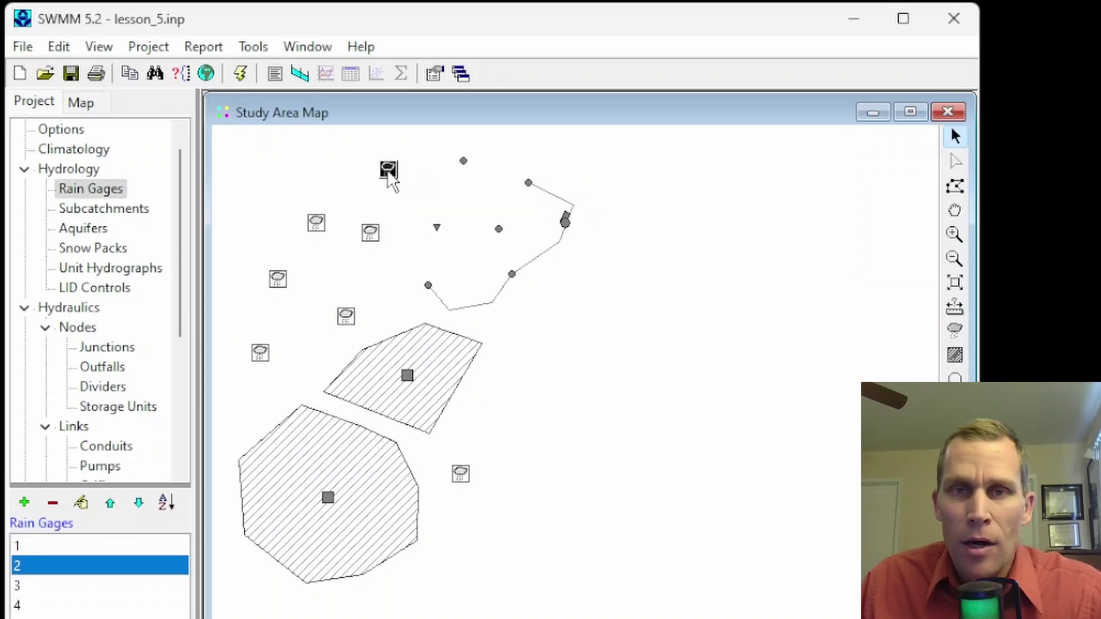
pyautogui.press('Delete')
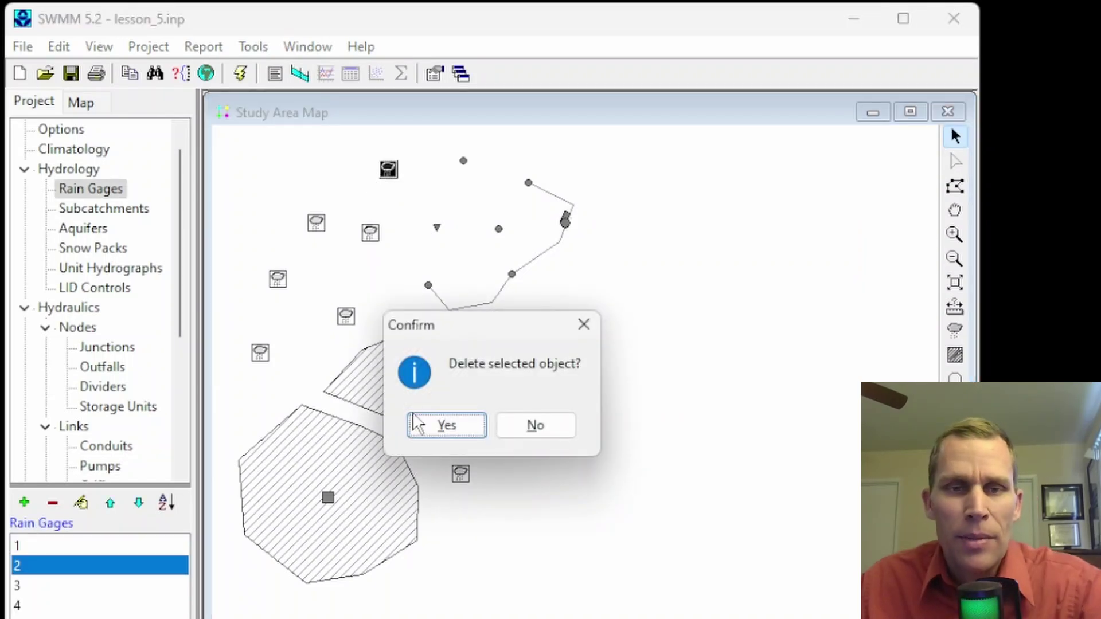
pyautogui.click(445, 425)
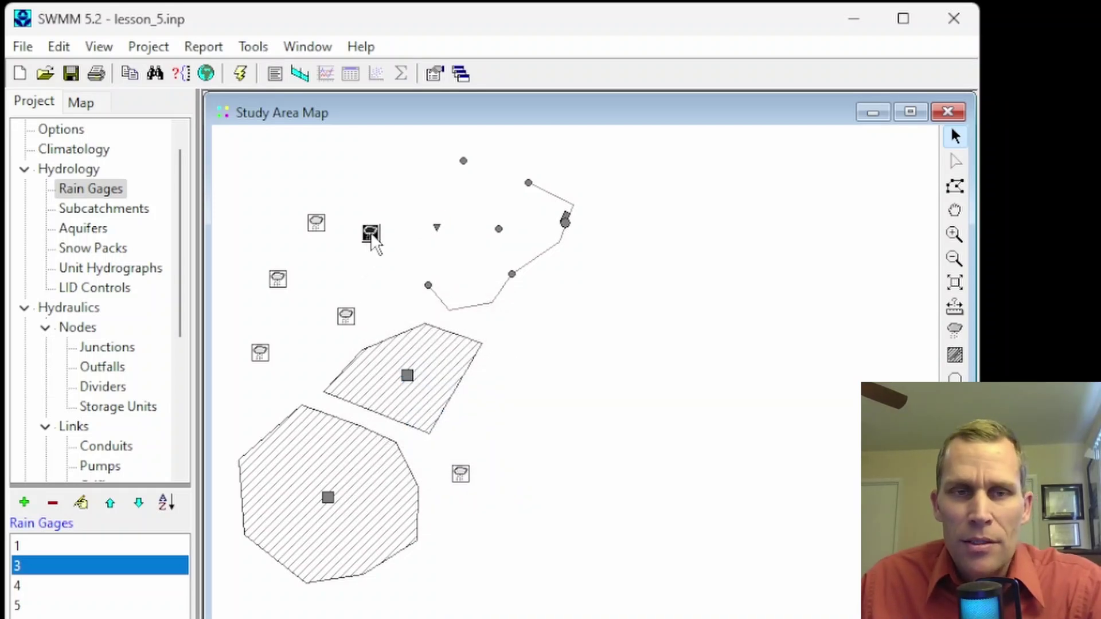
# Delete rain gage 3, just left of the outfall.
pyautogui.rightClick(371, 233)
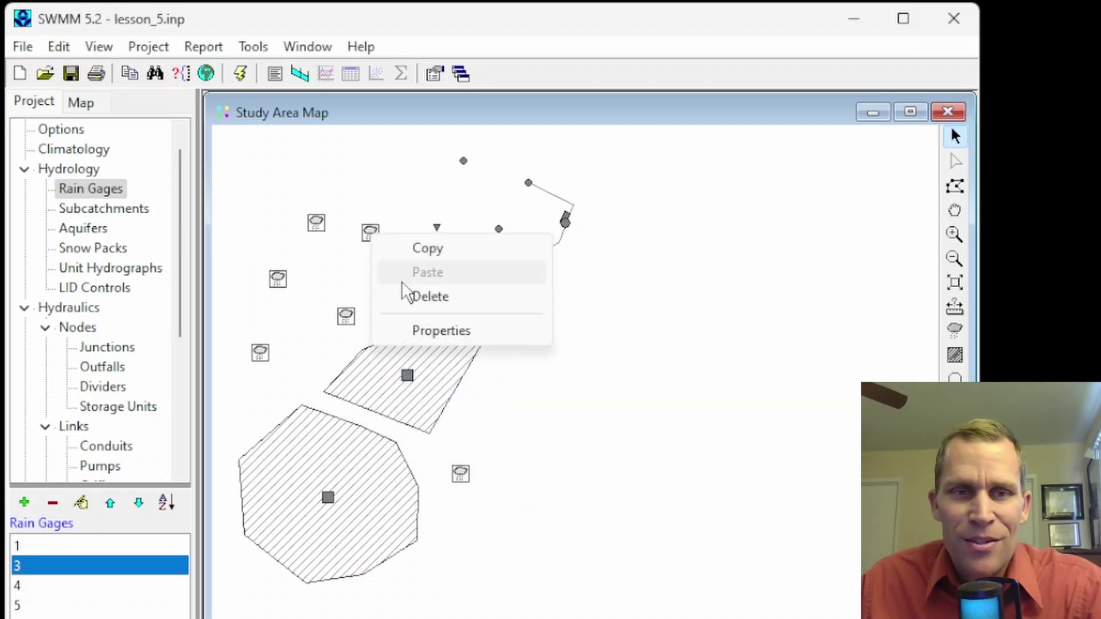
pyautogui.click(415, 296)
pyautogui.press('Return')
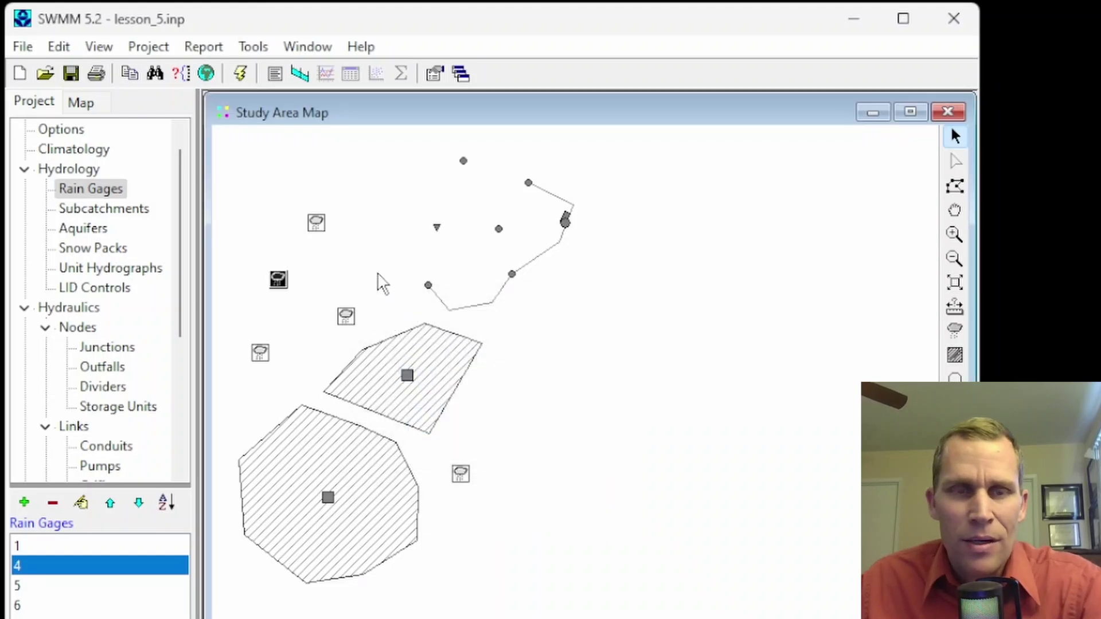
# Move rain gage 7 up and to the left on the map, and delete it from the project.
pyautogui.click(316, 223)
pyautogui.moveTo(322, 226); pyautogui.dragTo(288, 178)
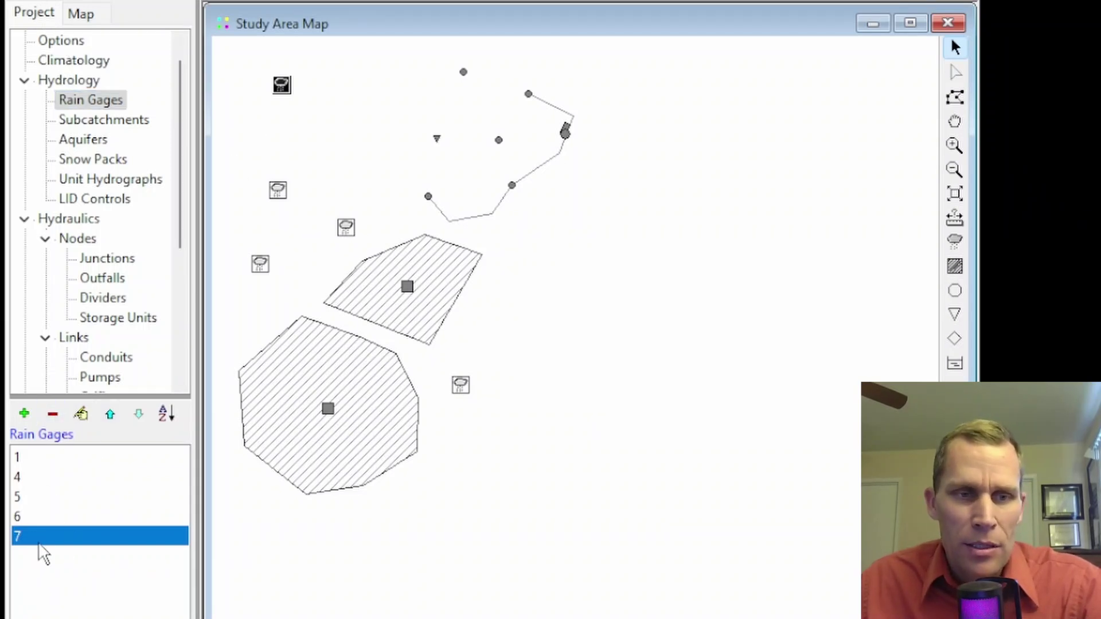
pyautogui.click(52, 413)
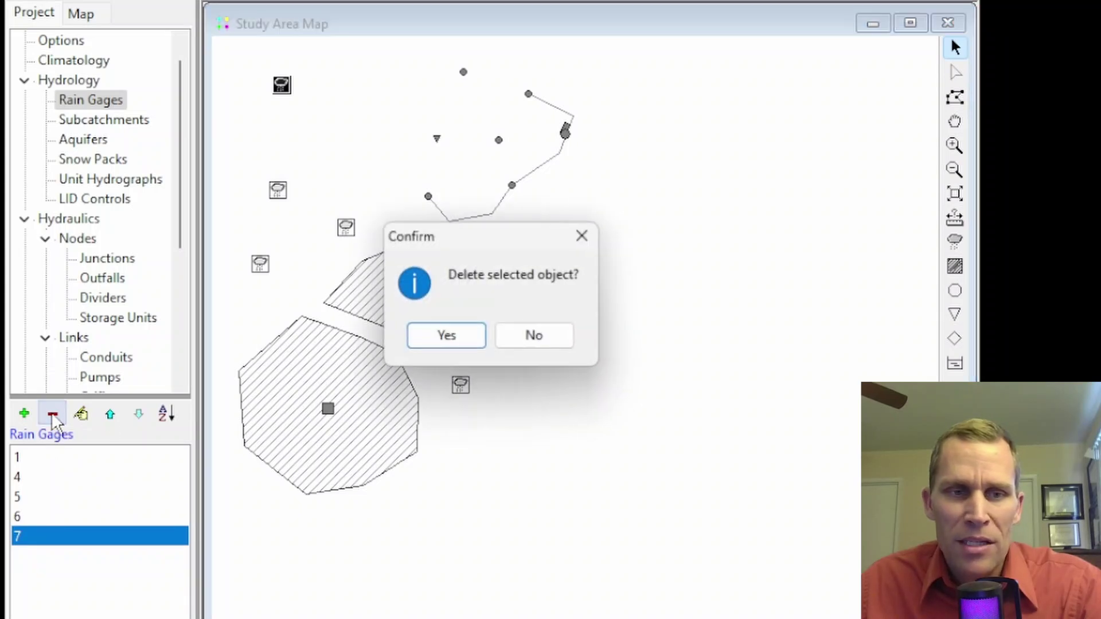
pyautogui.click(443, 335)
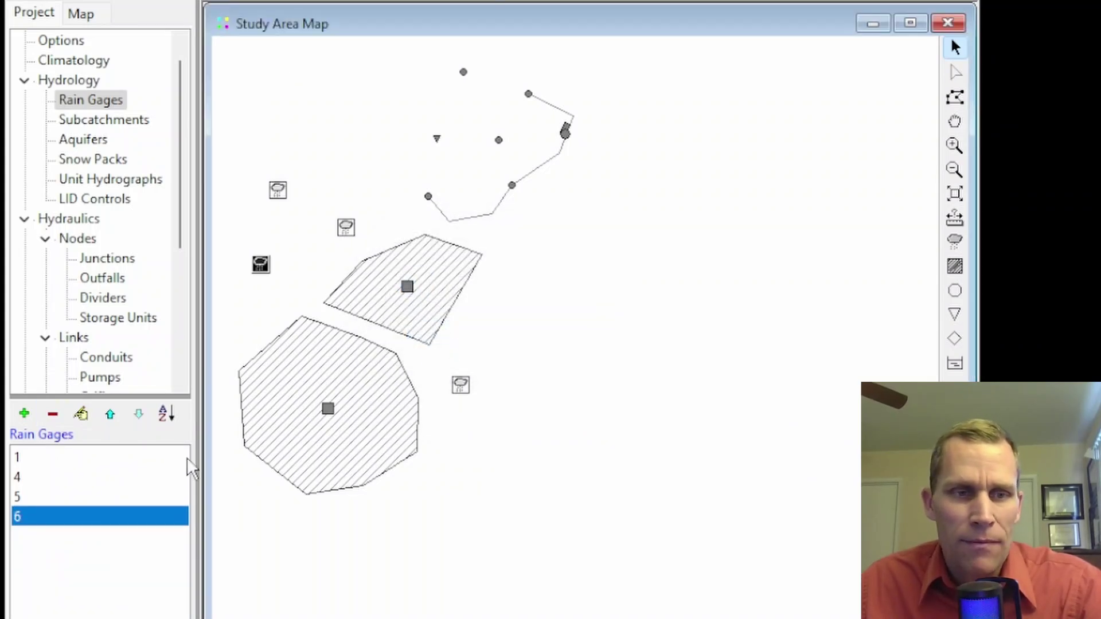
# Delete rain gage 6, the gage left of the smaller subcatchment.
pyautogui.click(22, 497)
pyautogui.click(33, 516)
pyautogui.press('Delete')
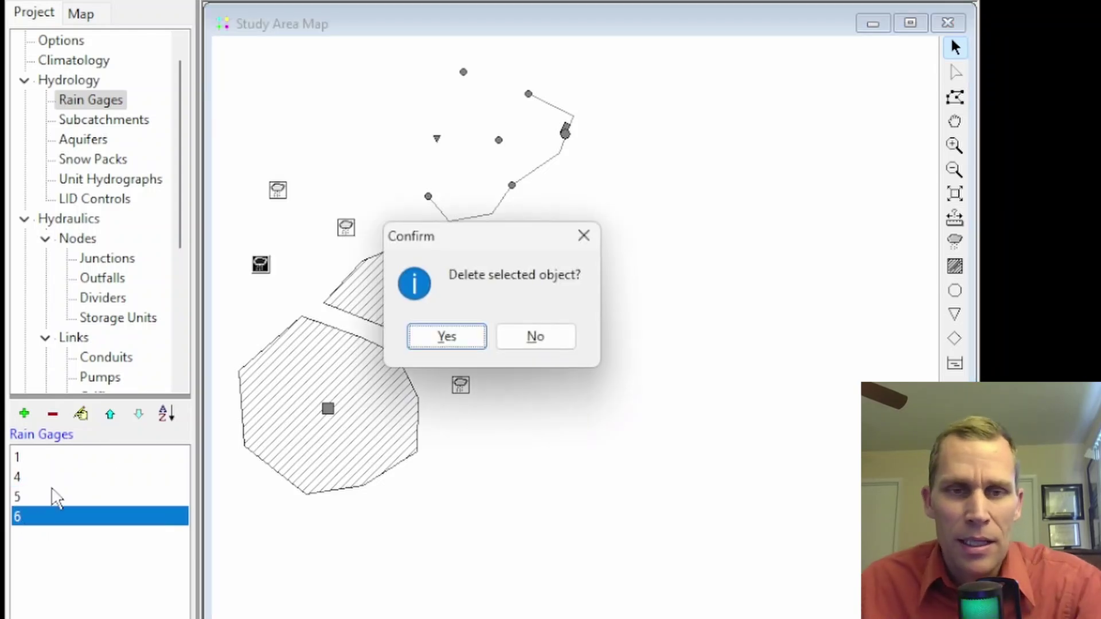
pyautogui.click(455, 337)
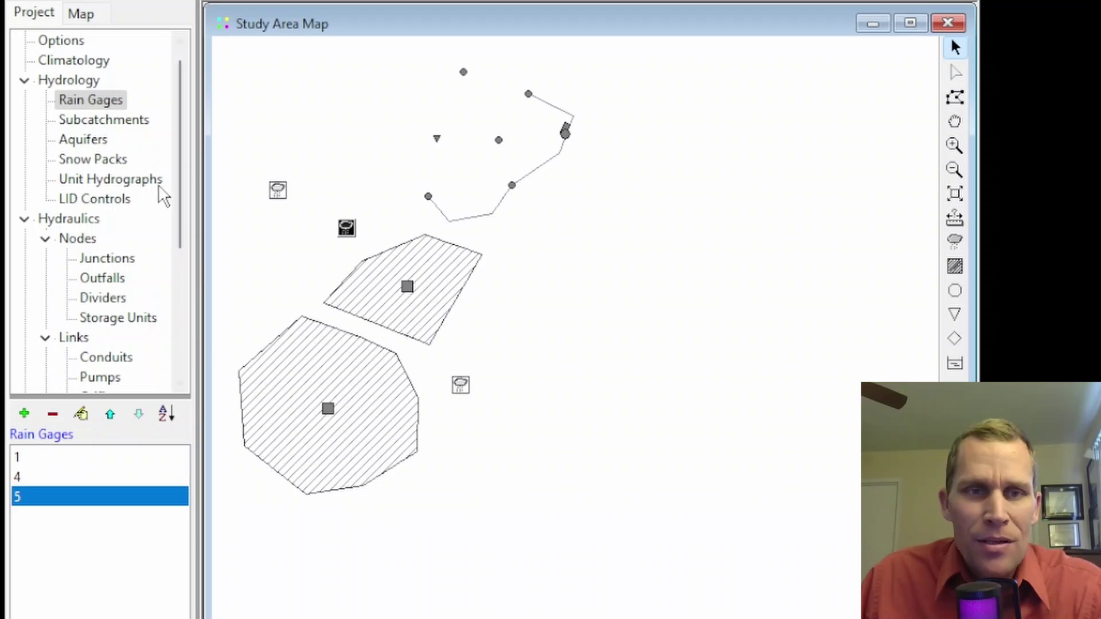
# Move rain gage 4 straight up on the map and review its properties.
pyautogui.click(278, 190)
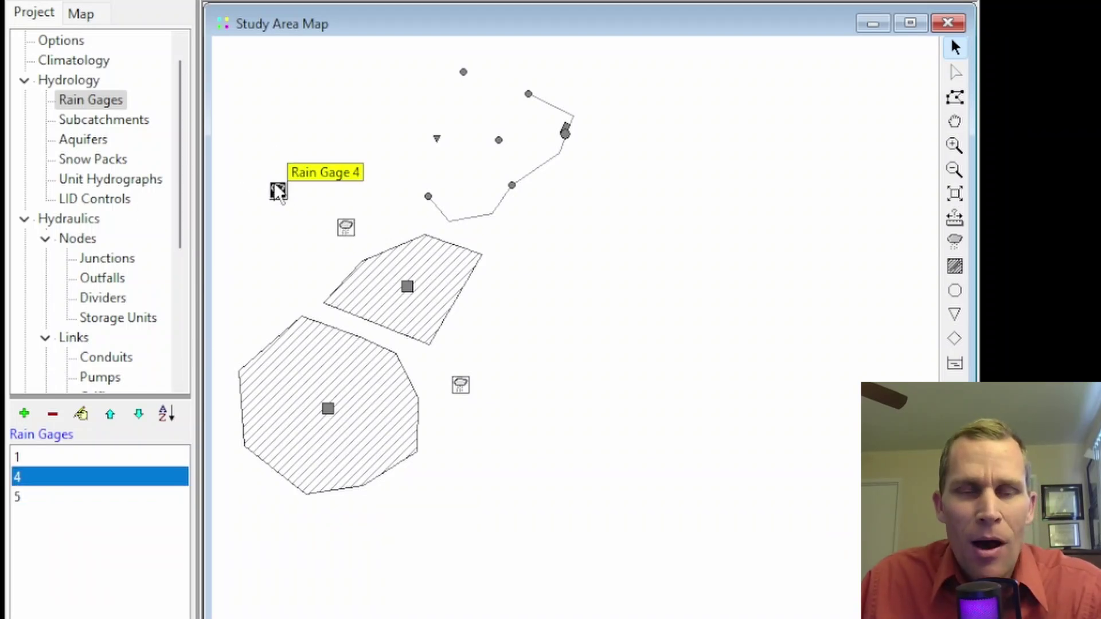
pyautogui.moveTo(277, 188); pyautogui.dragTo(277, 118)
pyautogui.doubleClick(276, 115)
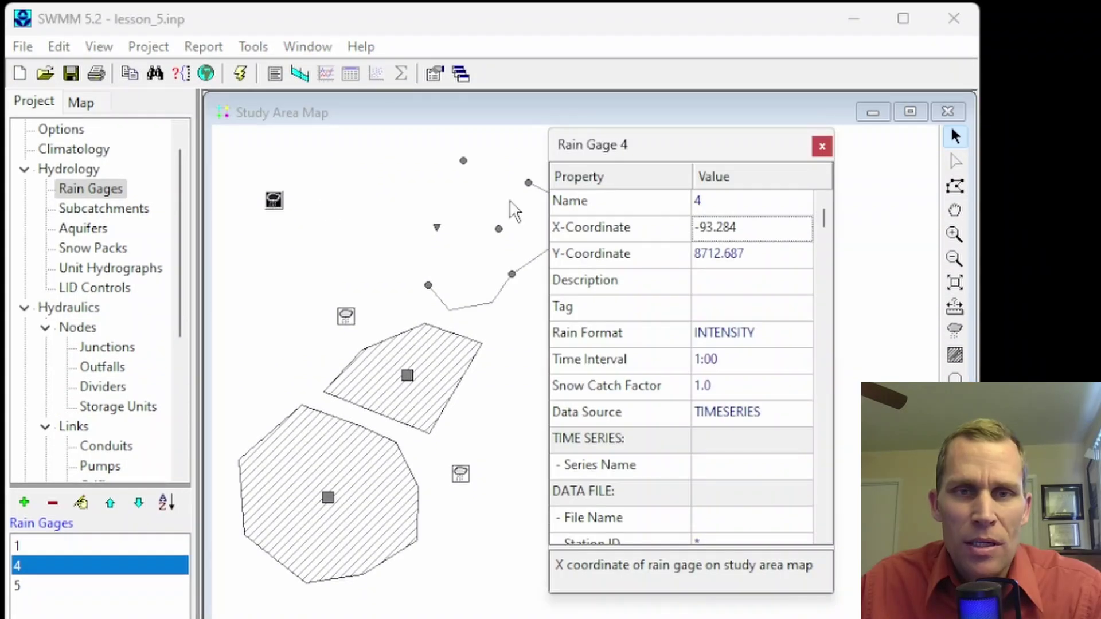
pyautogui.moveTo(663, 146); pyautogui.dragTo(696, 153)
pyautogui.click(854, 155)
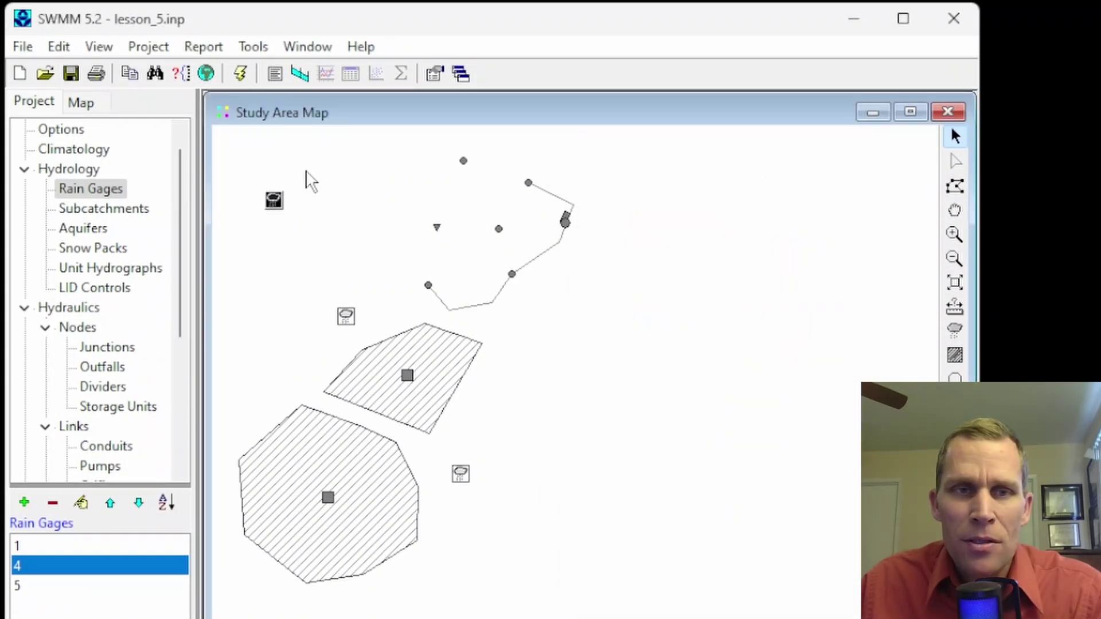
# Reopen the properties of rain gage 4 from its object options on the map, and close them.
pyautogui.rightClick(275, 205)
pyautogui.click(324, 294)
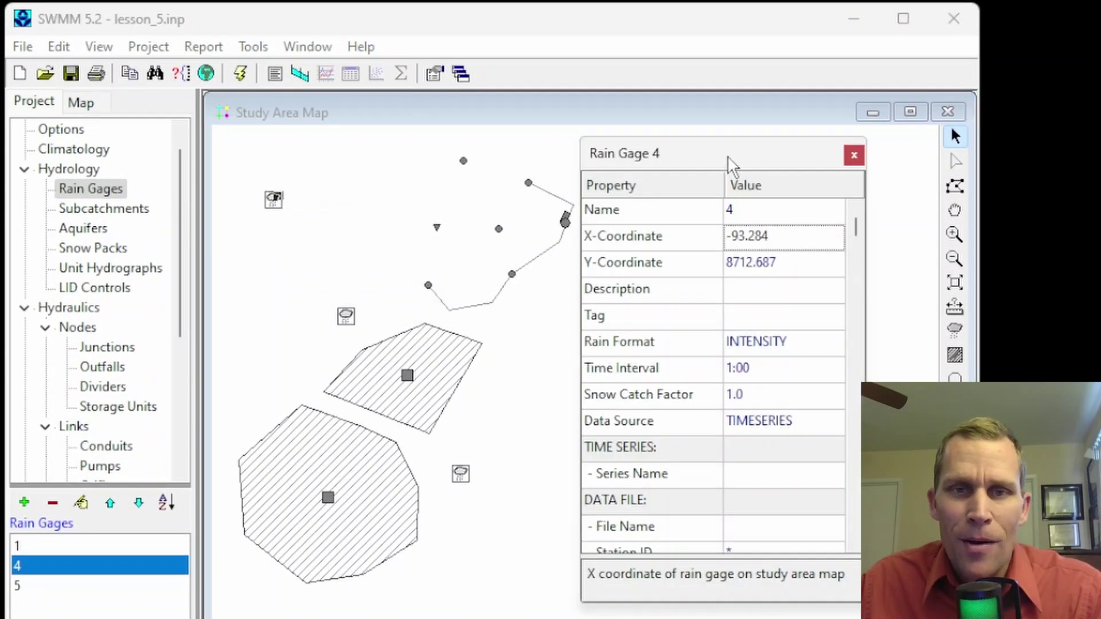
pyautogui.moveTo(724, 165); pyautogui.dragTo(754, 166)
pyautogui.click(883, 157)
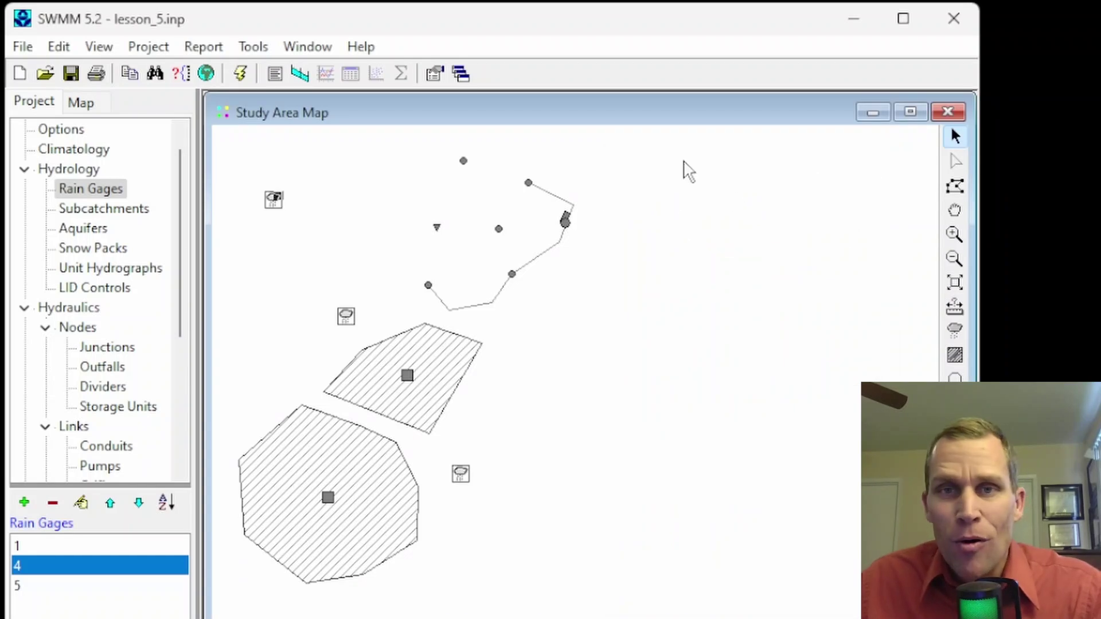
# Select rain gage 4 in the project's rain gage list, open its properties from there and close them.
pyautogui.click(24, 566)
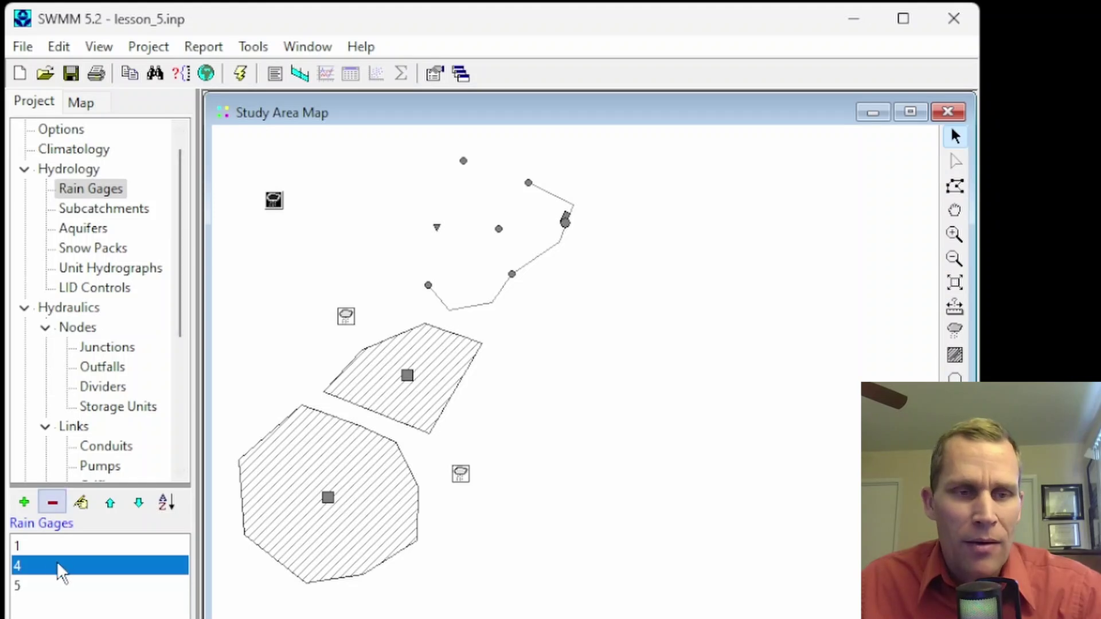
pyautogui.doubleClick(22, 567)
pyautogui.click(883, 156)
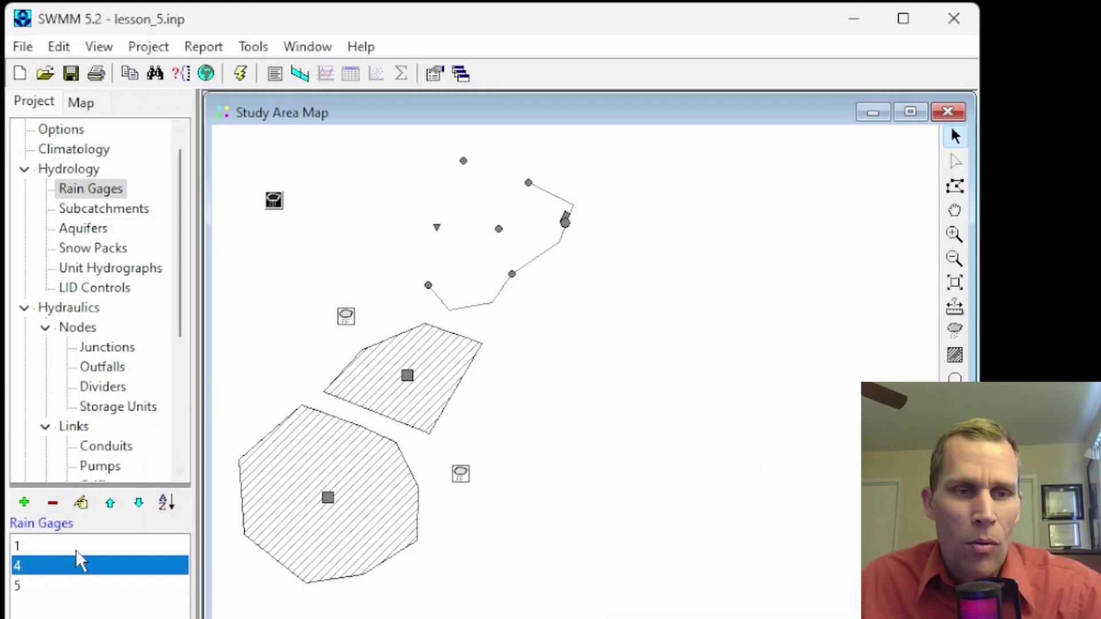
# Open the properties of rain gage 4 with the browser's edit command, enlarge the editor to show every property, and close it.
pyautogui.click(81, 502)
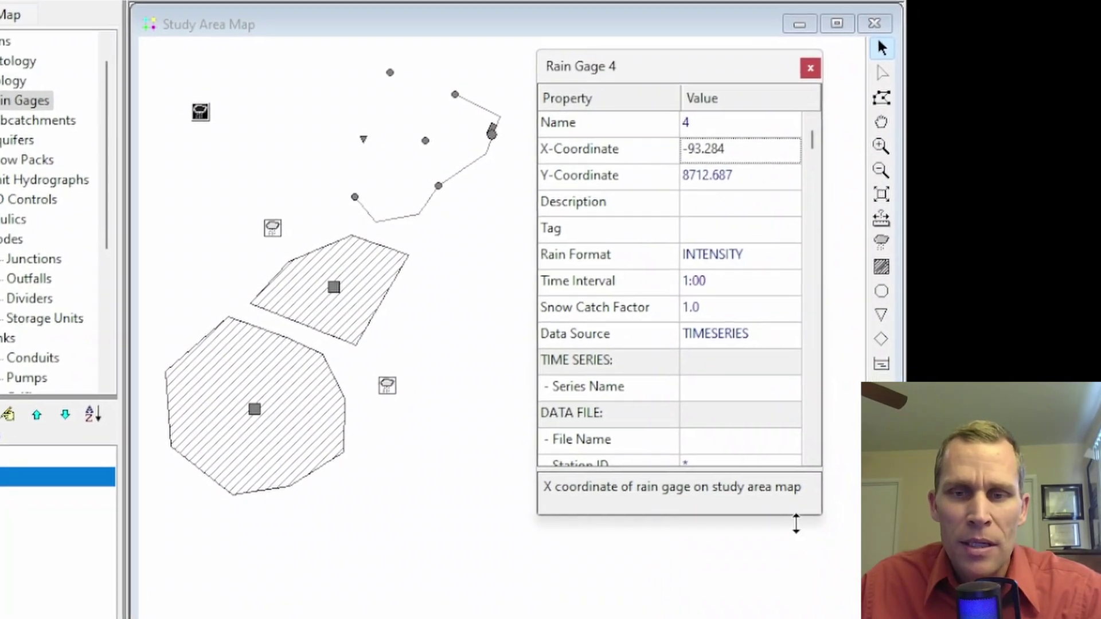
pyautogui.moveTo(796, 523); pyautogui.dragTo(810, 608)
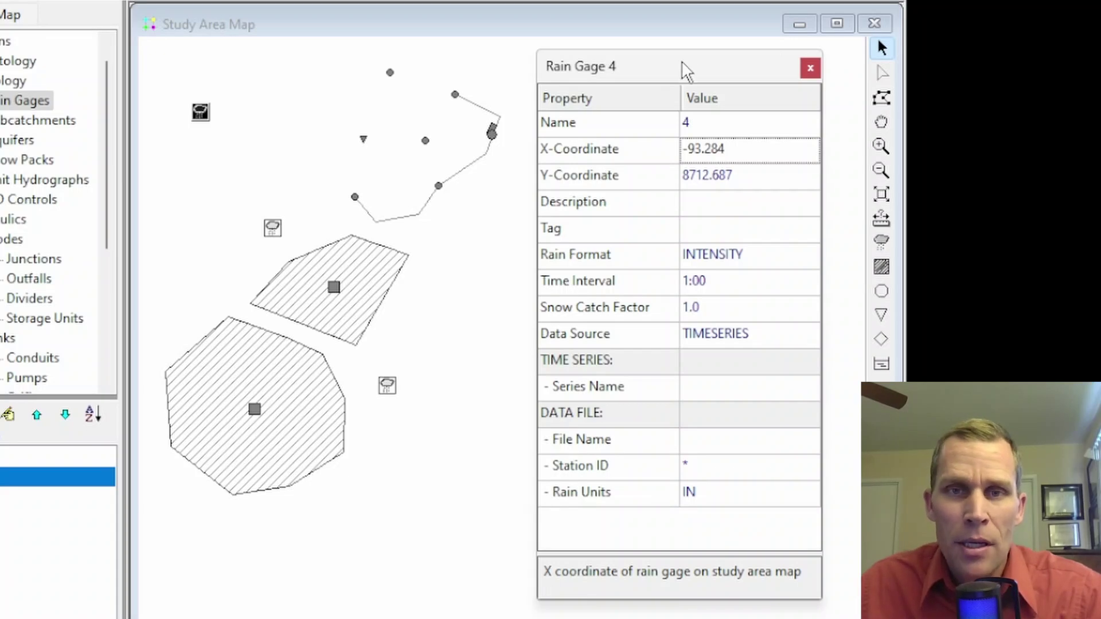
pyautogui.moveTo(682, 62); pyautogui.dragTo(684, 37)
pyautogui.click(811, 44)
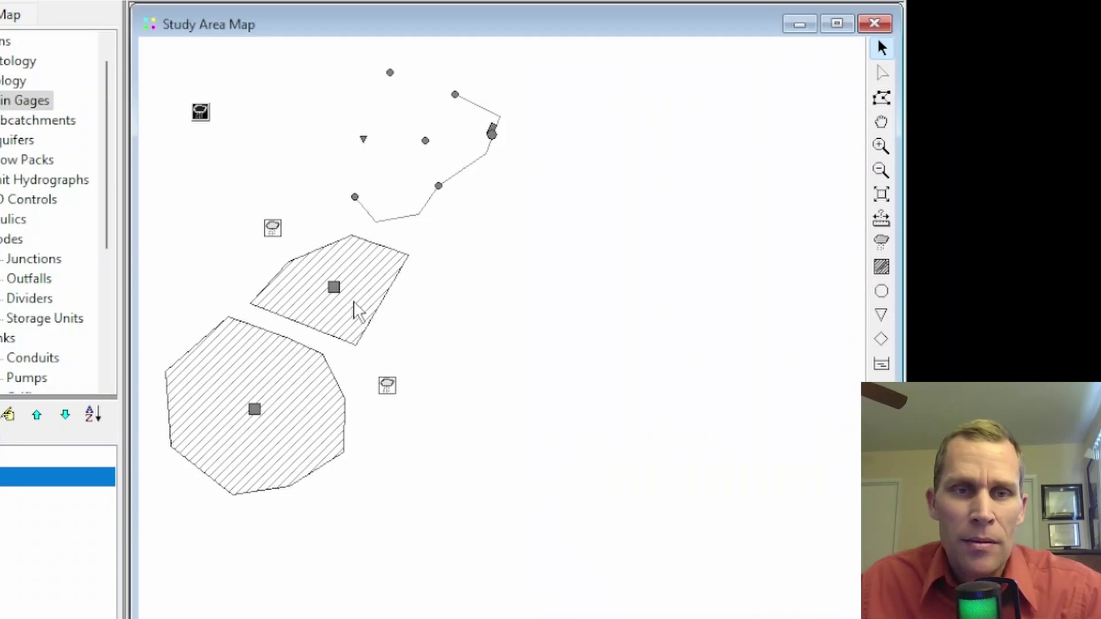
# Open the properties of the smaller subcatchment from its object options on the map and reposition the property editor.
pyautogui.rightClick(339, 295)
pyautogui.click(393, 412)
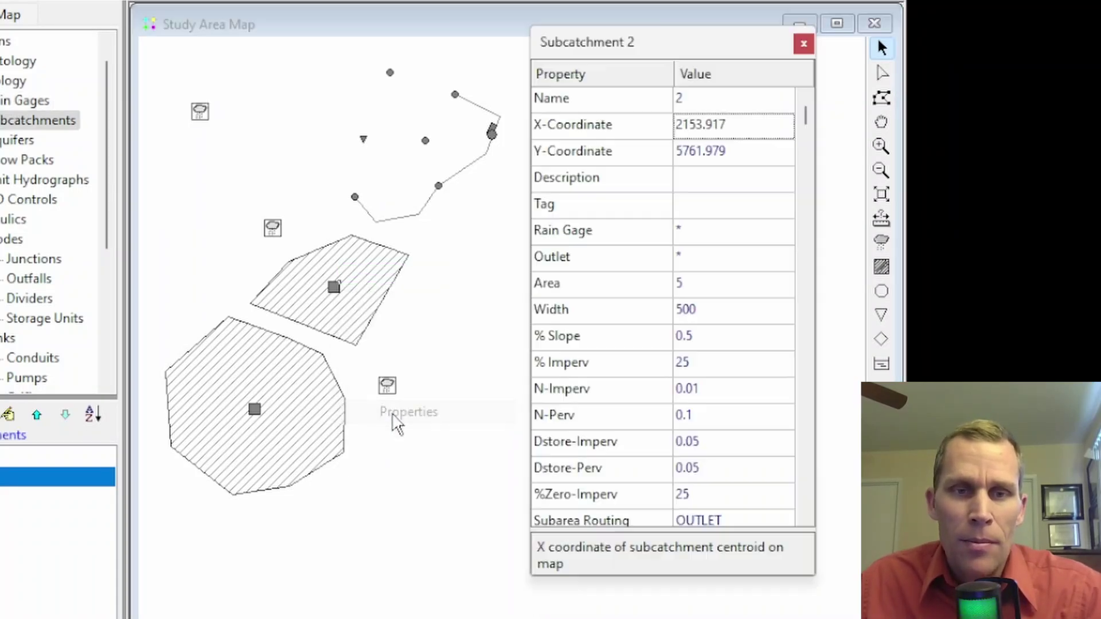
pyautogui.moveTo(614, 45); pyautogui.dragTo(633, 8)
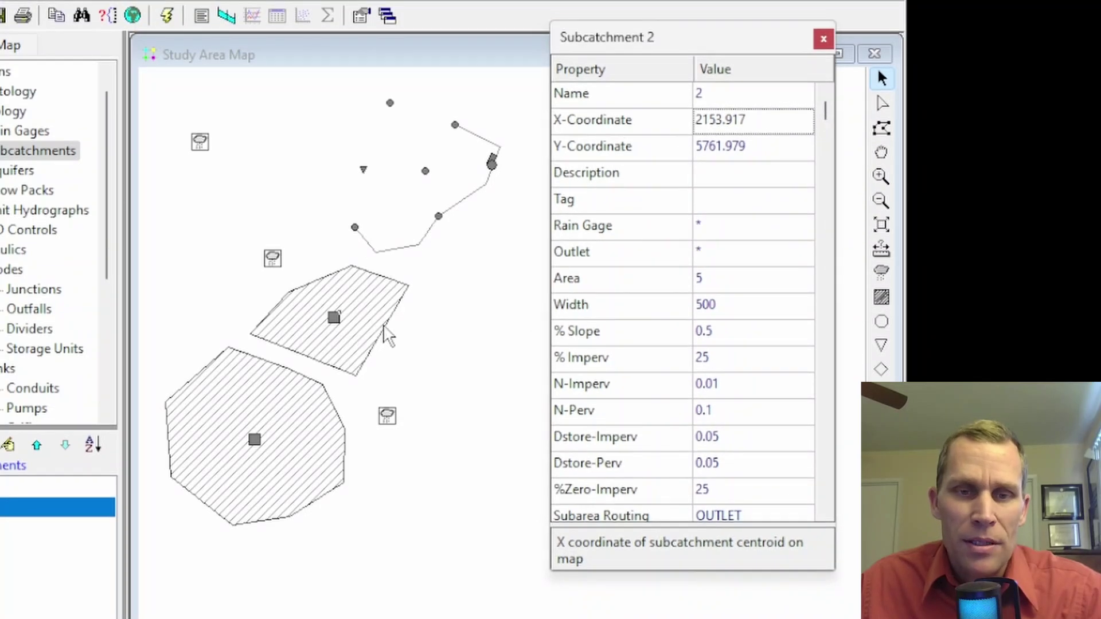
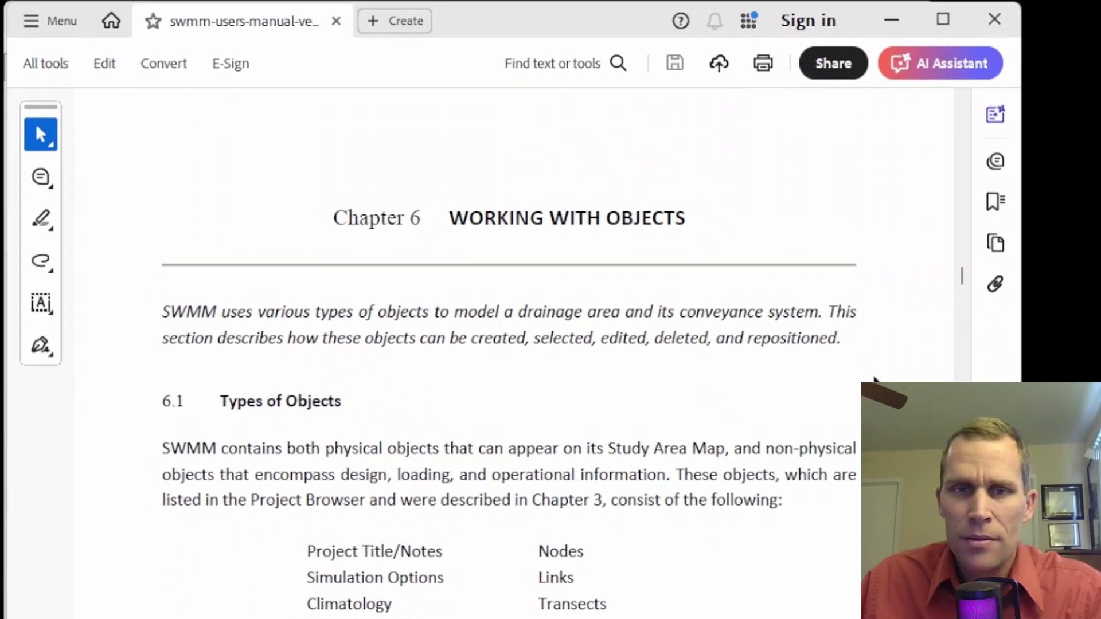
# Find Appendix C in the table of contents of the SWMM user's manual PDF and open section C.1, Aquifer Editor.
pyautogui.moveTo(957, 269); pyautogui.dragTo(951, 103)
pyautogui.scroll(-20, 513, 353)
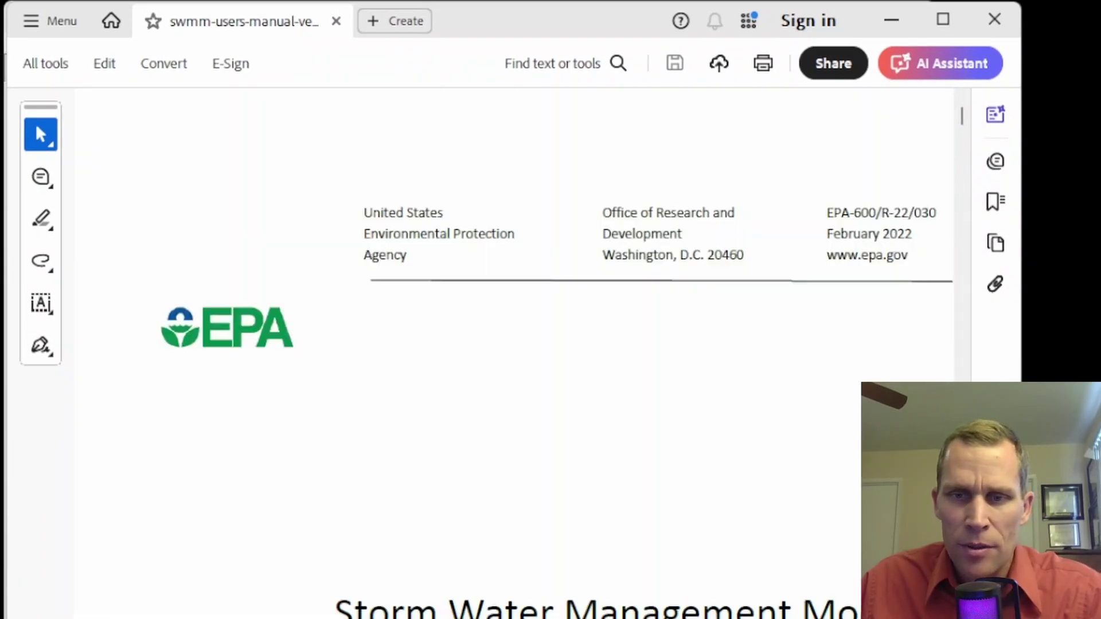
pyautogui.scroll(-20, 513, 353)
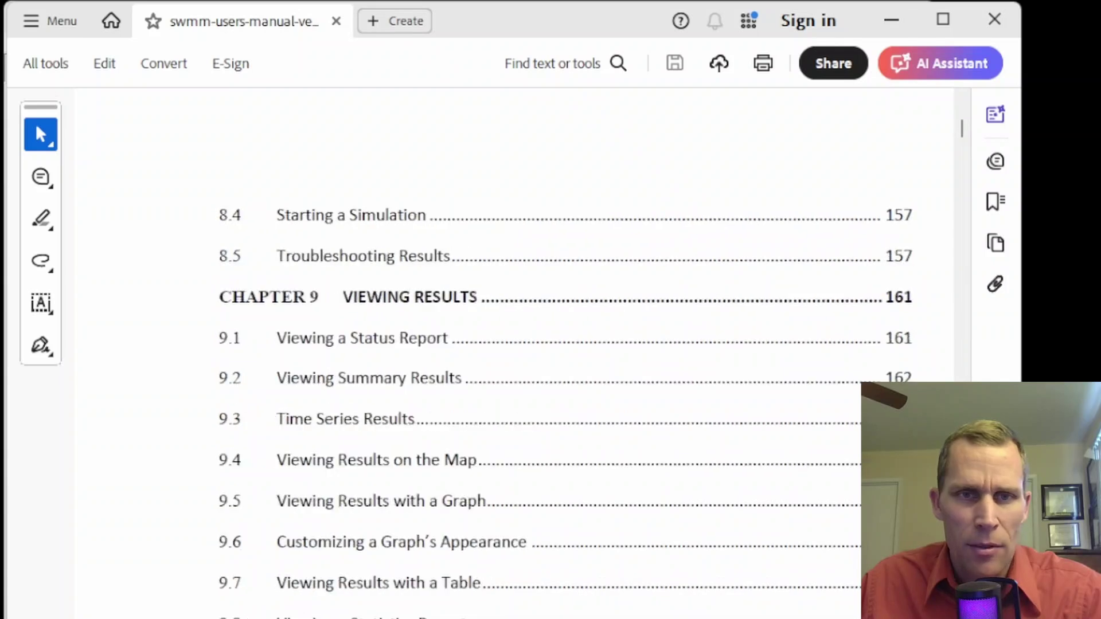
pyautogui.scroll(15, 585, 362)
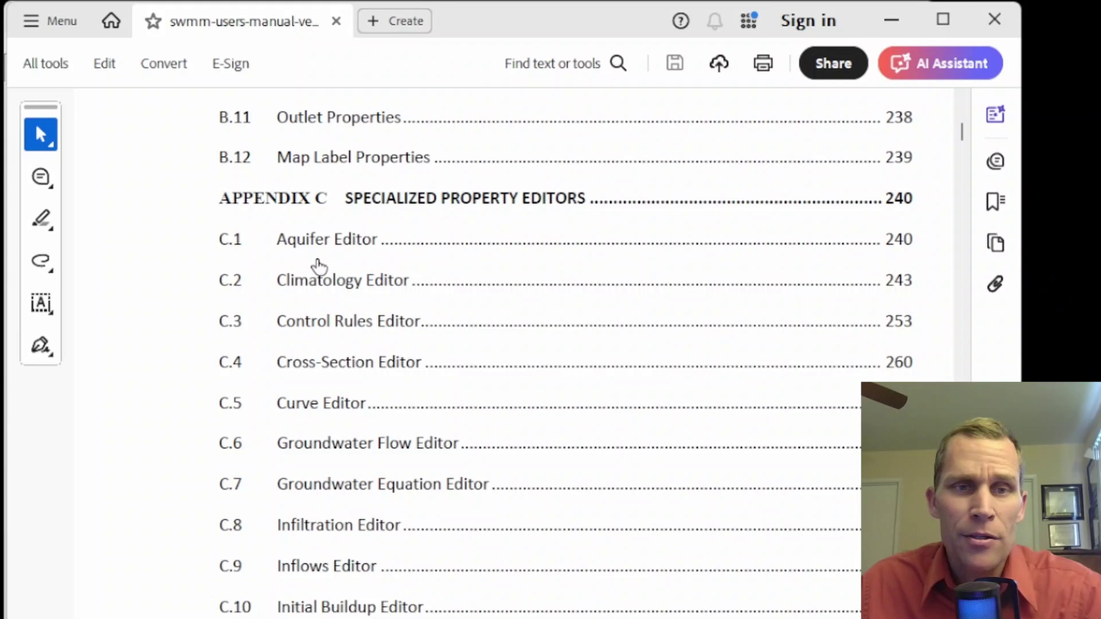
pyautogui.click(333, 241)
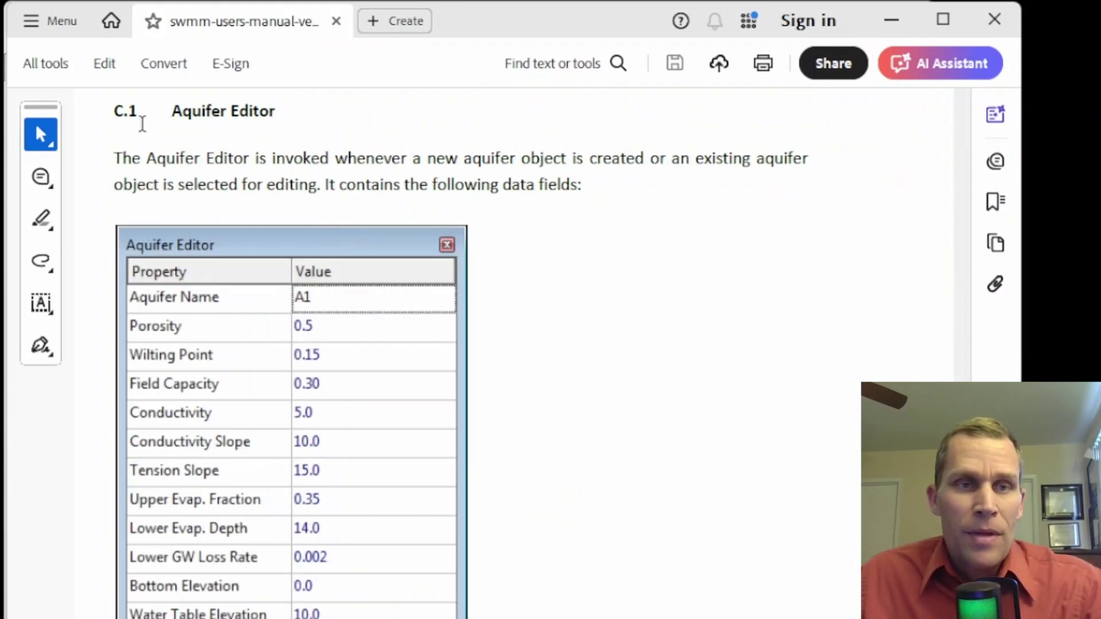
# Read the Aquifer Editor property descriptions in the manual, from Aquifer Name and Porosity through Upper Evaporation Pattern.
pyautogui.scroll(-3, 253, 253)
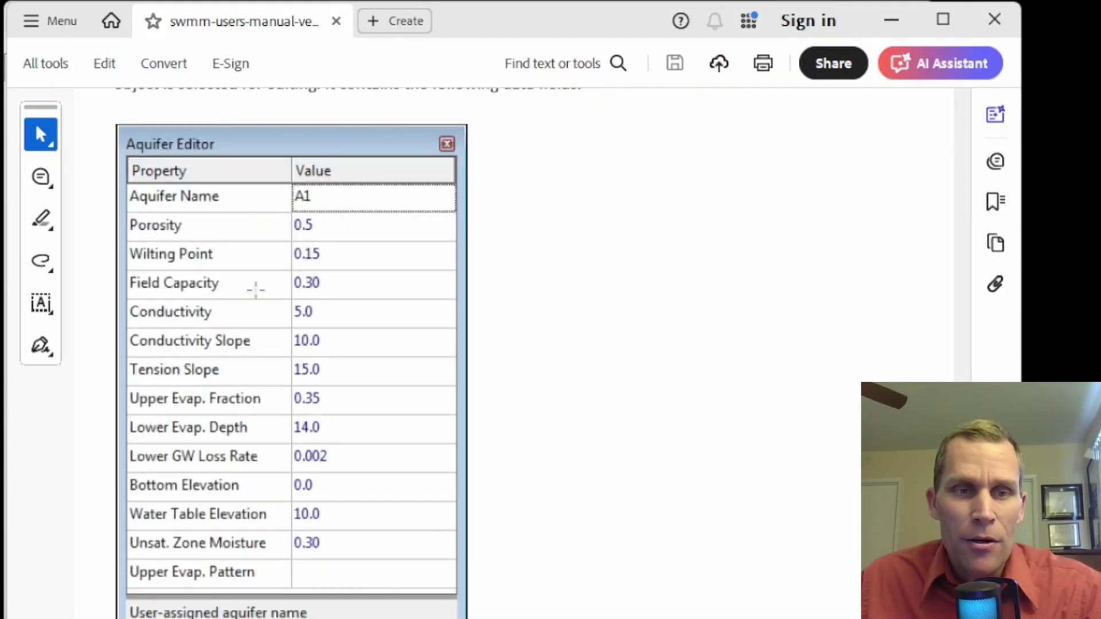
pyautogui.scroll(-15, 255, 290)
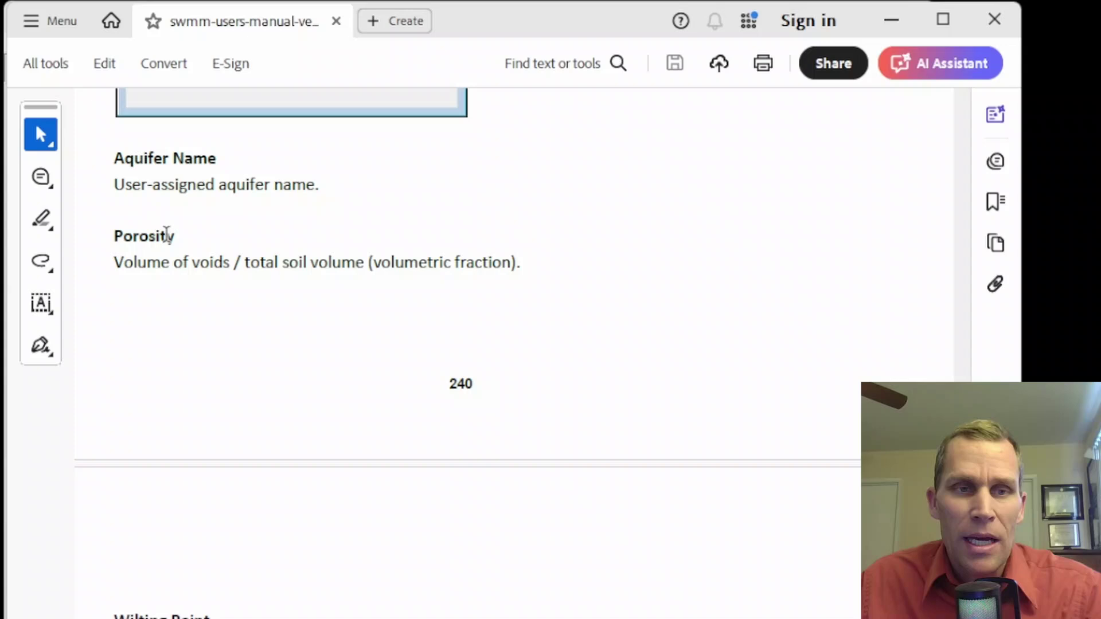
pyautogui.tripleClick(148, 181)
pyautogui.moveTo(114, 263); pyautogui.dragTo(332, 258)
pyautogui.scroll(-5, 331, 275)
pyautogui.scroll(-4, 331, 275)
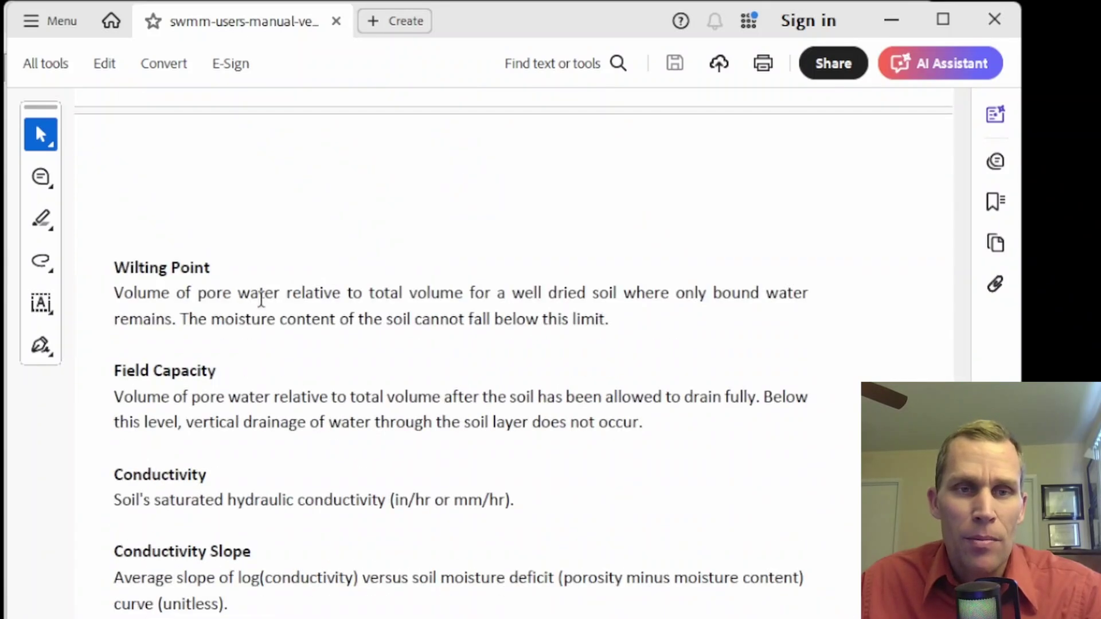
pyautogui.moveTo(238, 290); pyautogui.dragTo(319, 618)
pyautogui.scroll(-5, 409, 470)
pyautogui.scroll(-18, 411, 463)
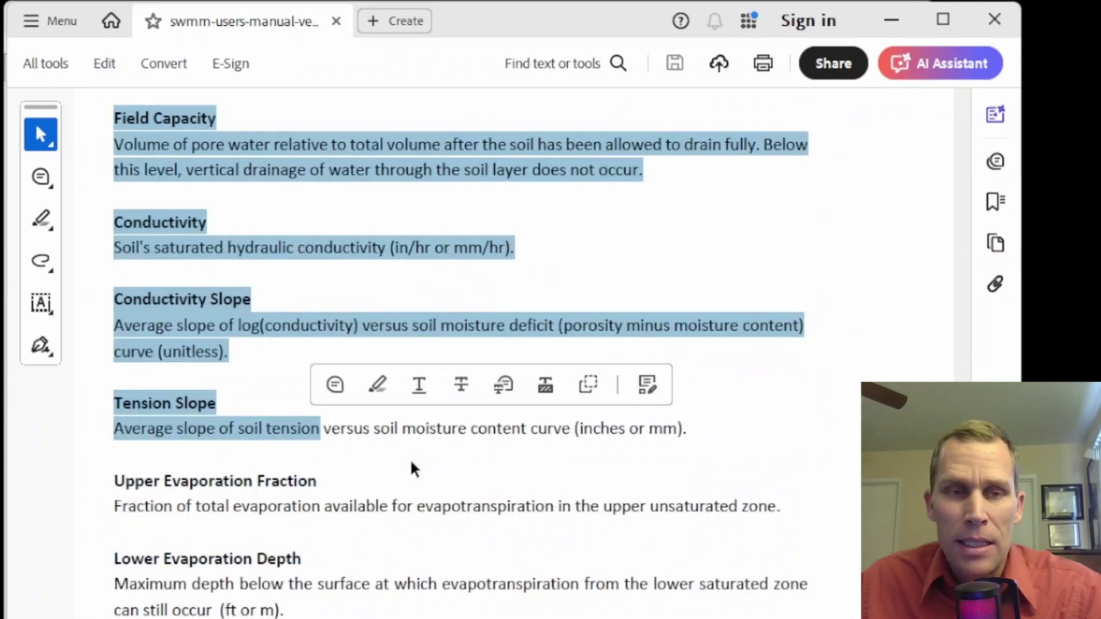
pyautogui.scroll(-10, 402, 439)
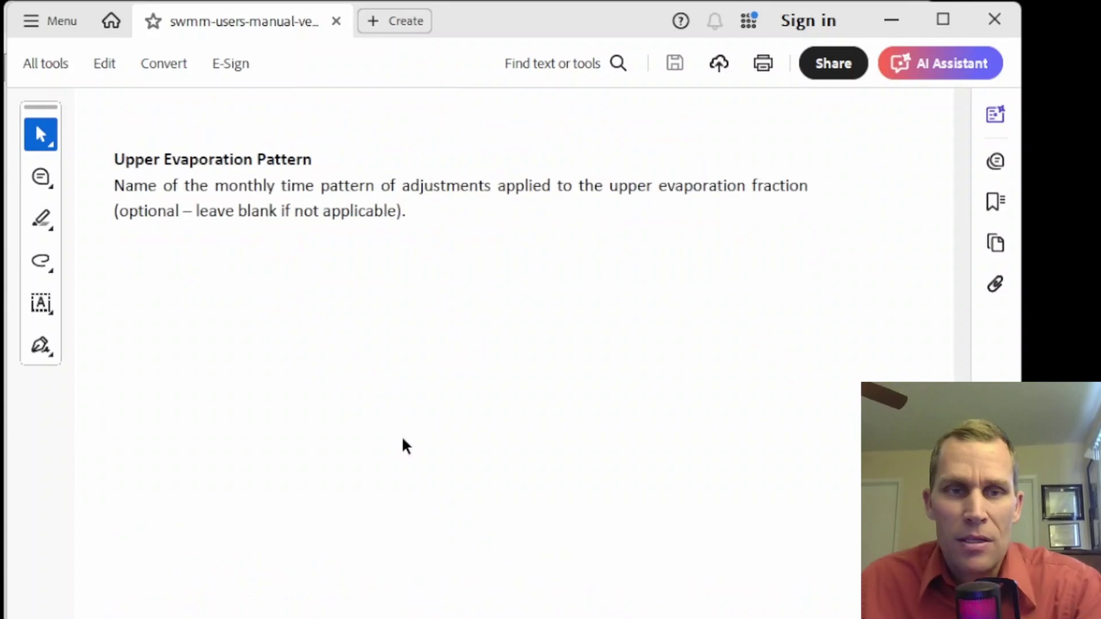
pyautogui.scroll(-20, 401, 442)
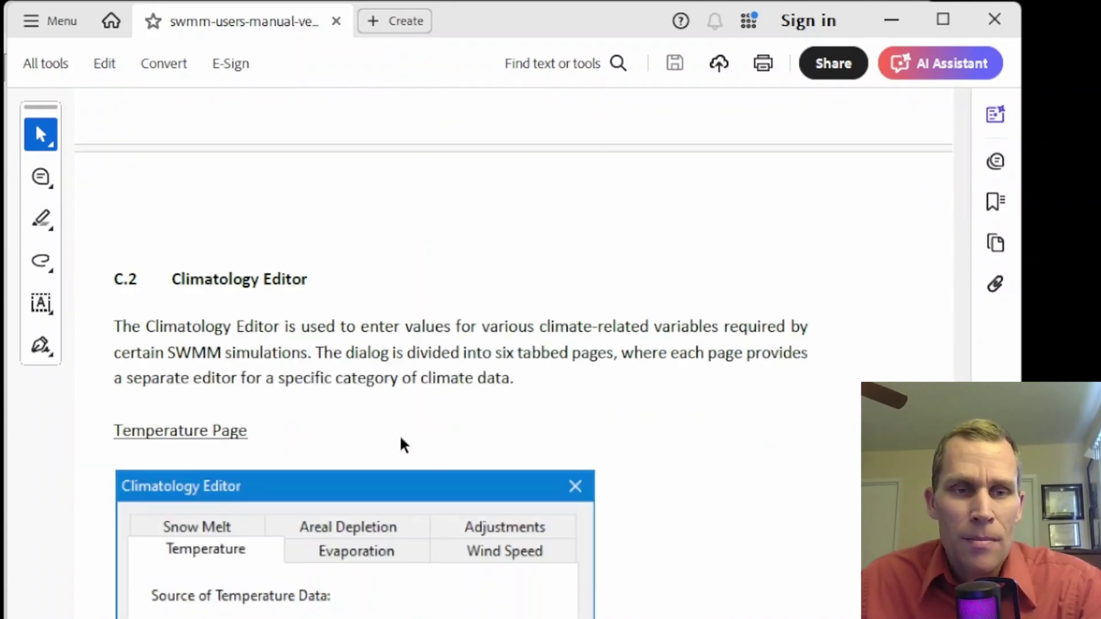
# Examine section C.2, Climatology Editor, including its introduction and the Temperature Page.
pyautogui.moveTo(172, 229); pyautogui.dragTo(304, 227)
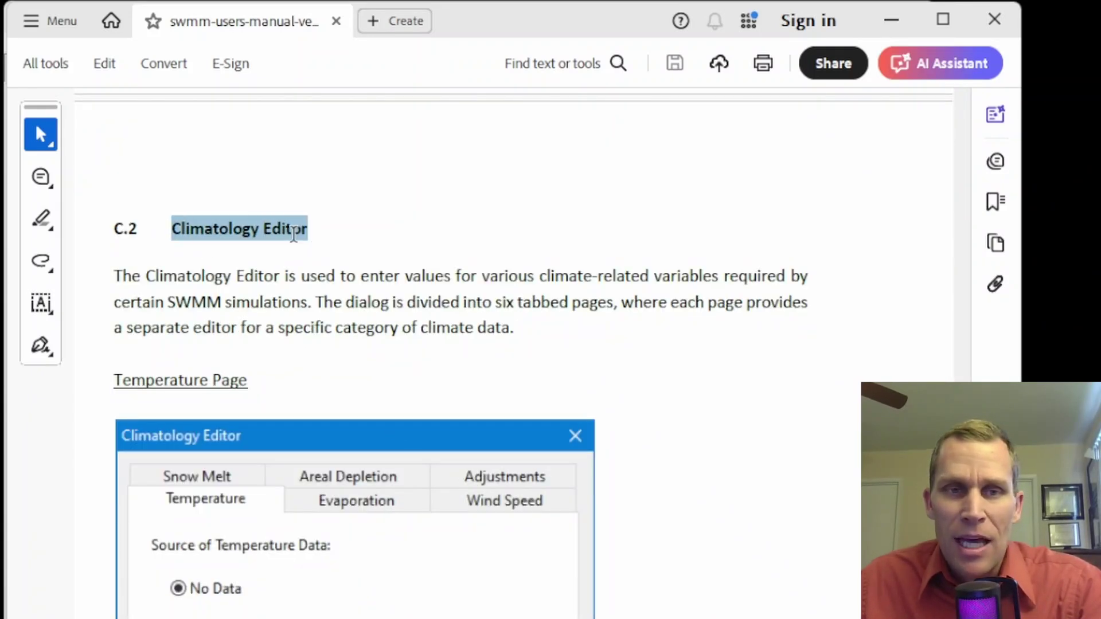
pyautogui.scroll(-3, 220, 298)
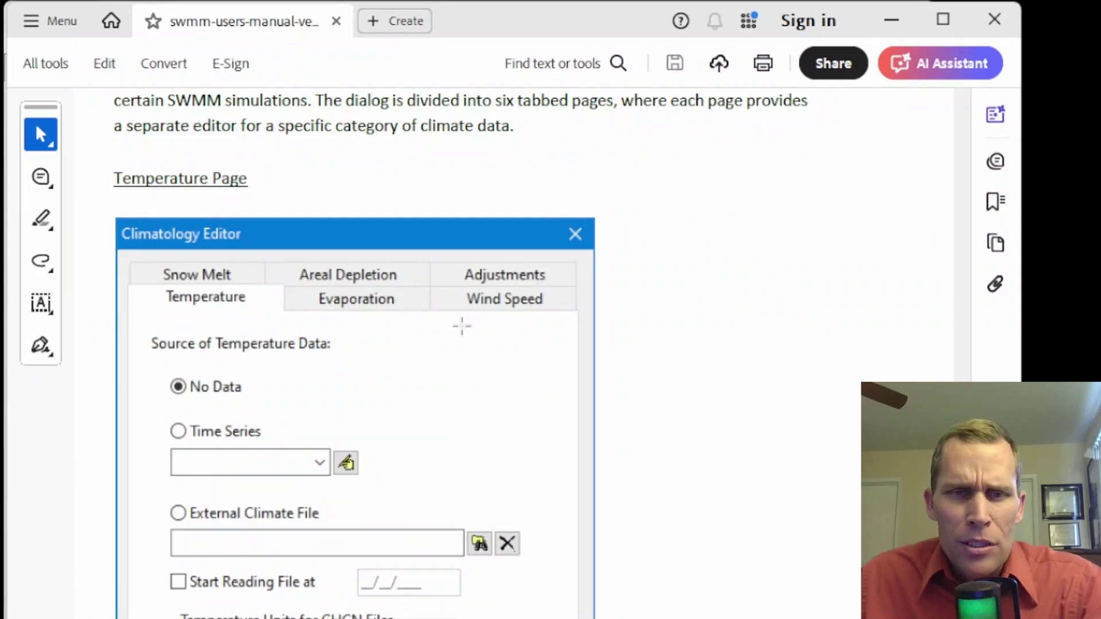
pyautogui.scroll(-15, 459, 324)
pyautogui.scroll(-5, 528, 484)
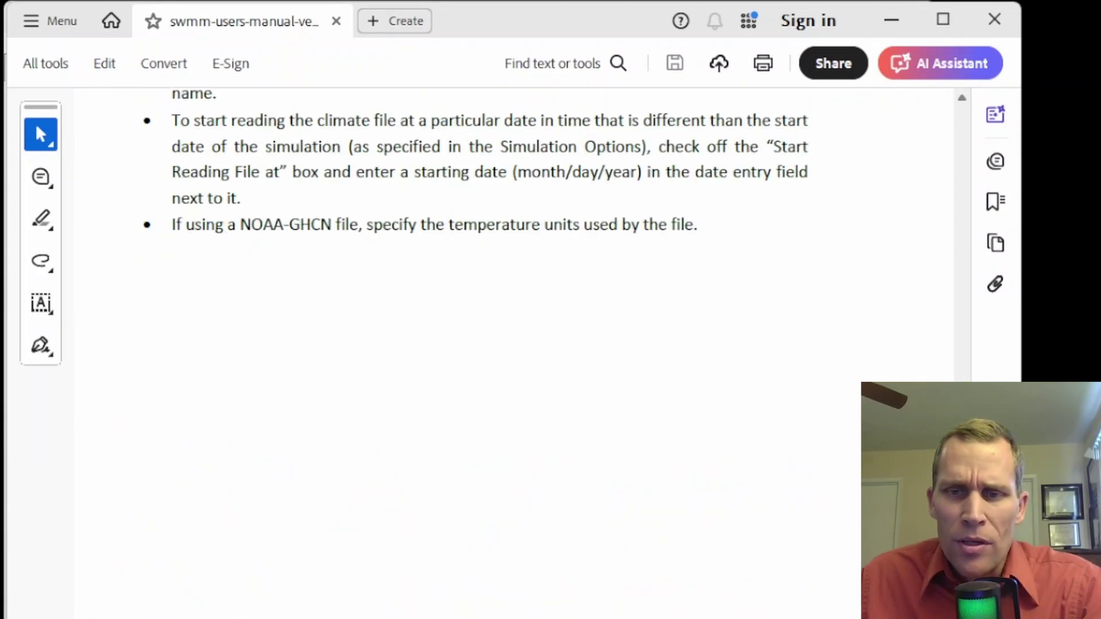
# Return to the manual's table of contents, open section B.1, Rain Gage Properties, and read through its property table.
pyautogui.hotkey('alt', 'Left')
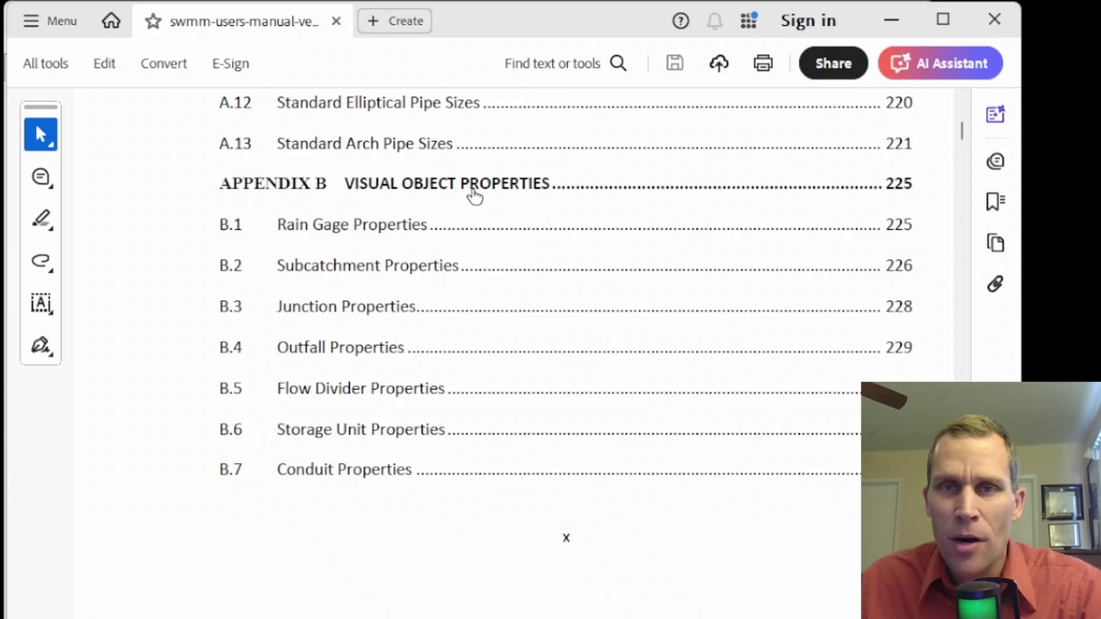
pyautogui.click(348, 229)
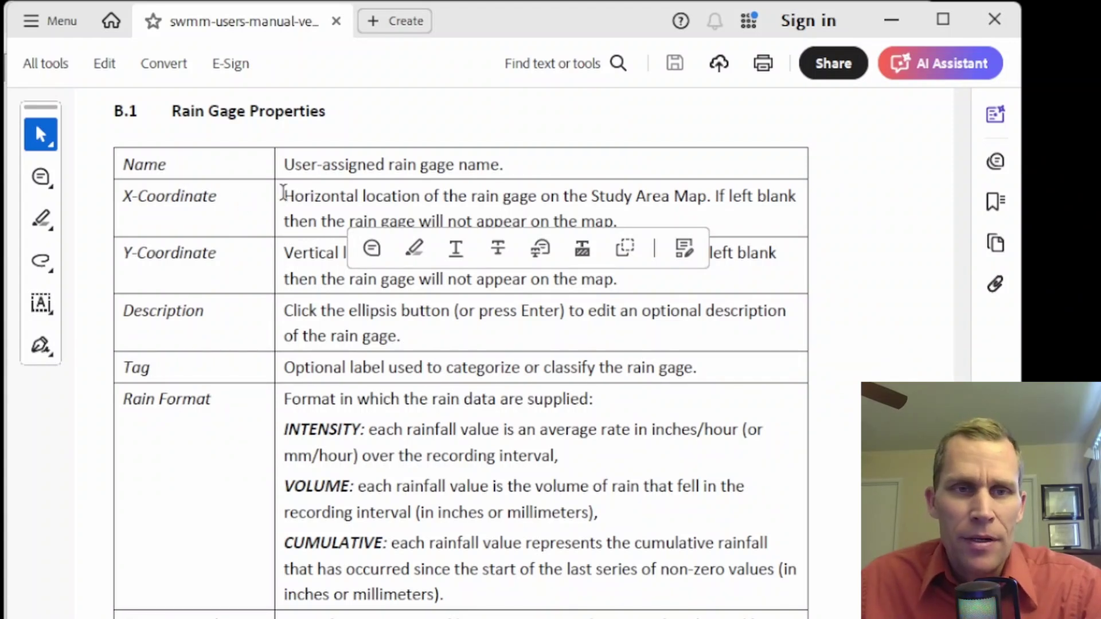
pyautogui.moveTo(172, 111); pyautogui.dragTo(359, 118)
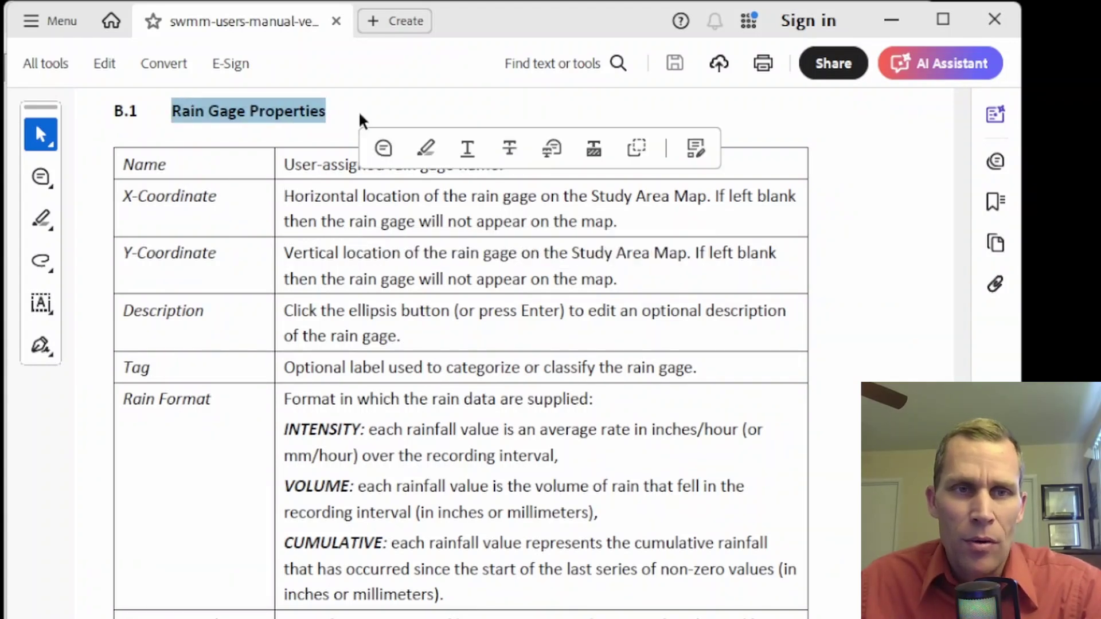
pyautogui.scroll(-3, 587, 270)
pyautogui.scroll(-12, 586, 270)
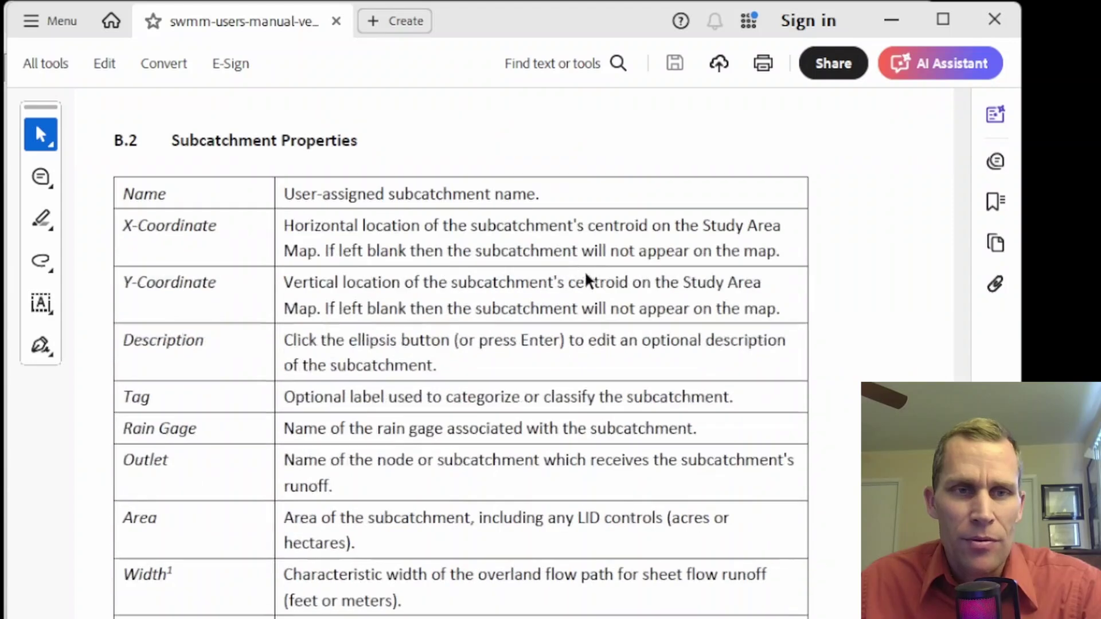
# Review the property tables in manual sections B.2, Subcatchment Properties, and B.3, Junction Properties.
pyautogui.moveTo(284, 225); pyautogui.dragTo(518, 585)
pyautogui.click(487, 489)
pyautogui.scroll(-15, 487, 489)
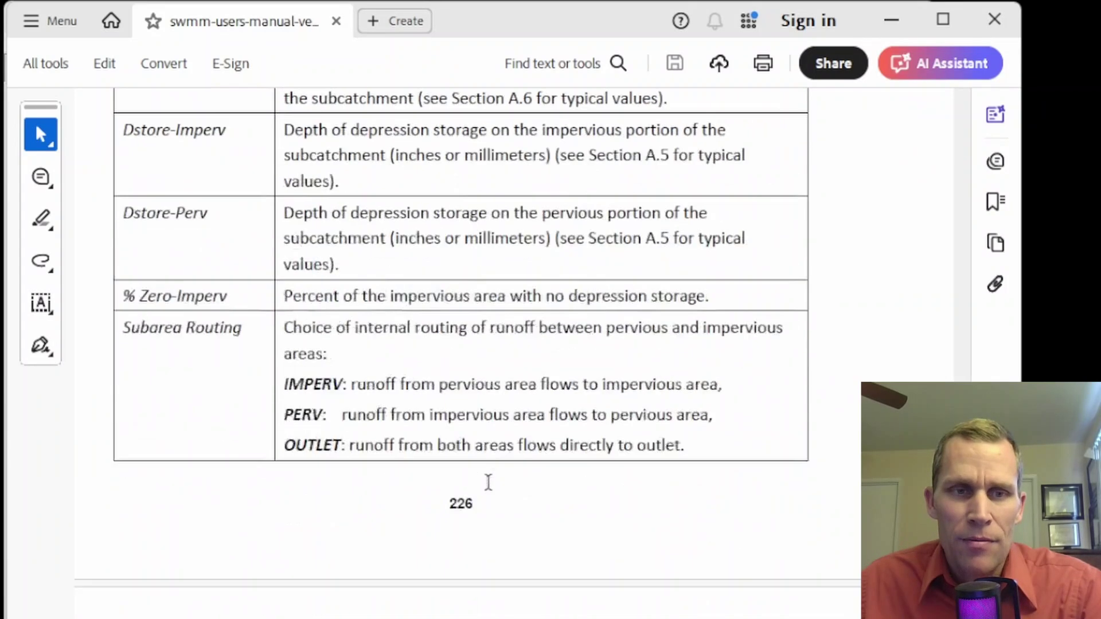
pyautogui.scroll(-20, 487, 489)
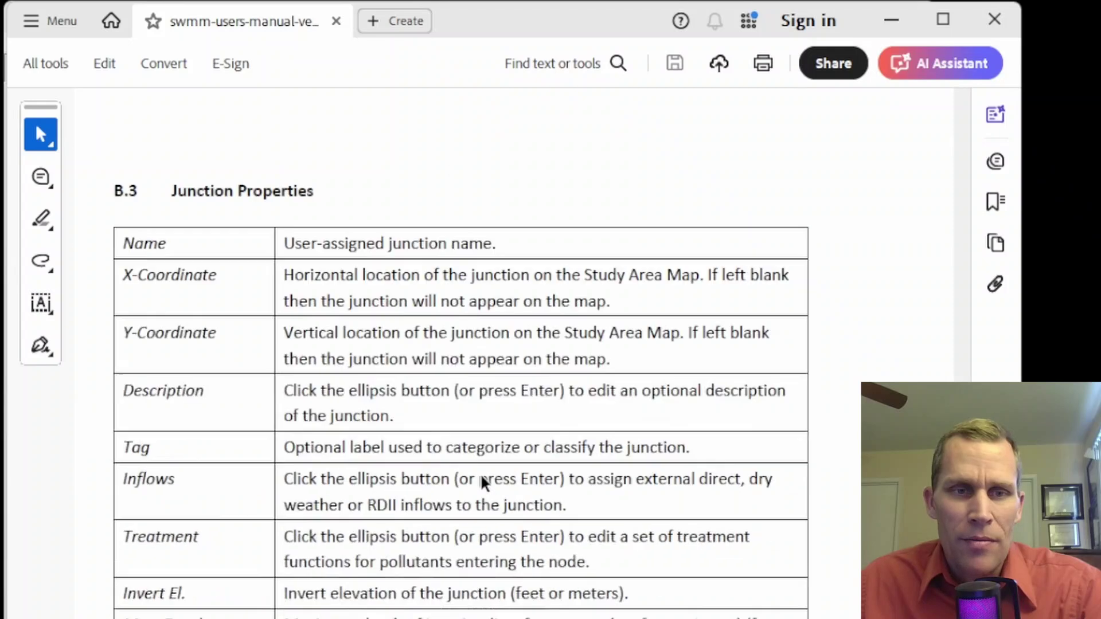
pyautogui.scroll(1, 347, 211)
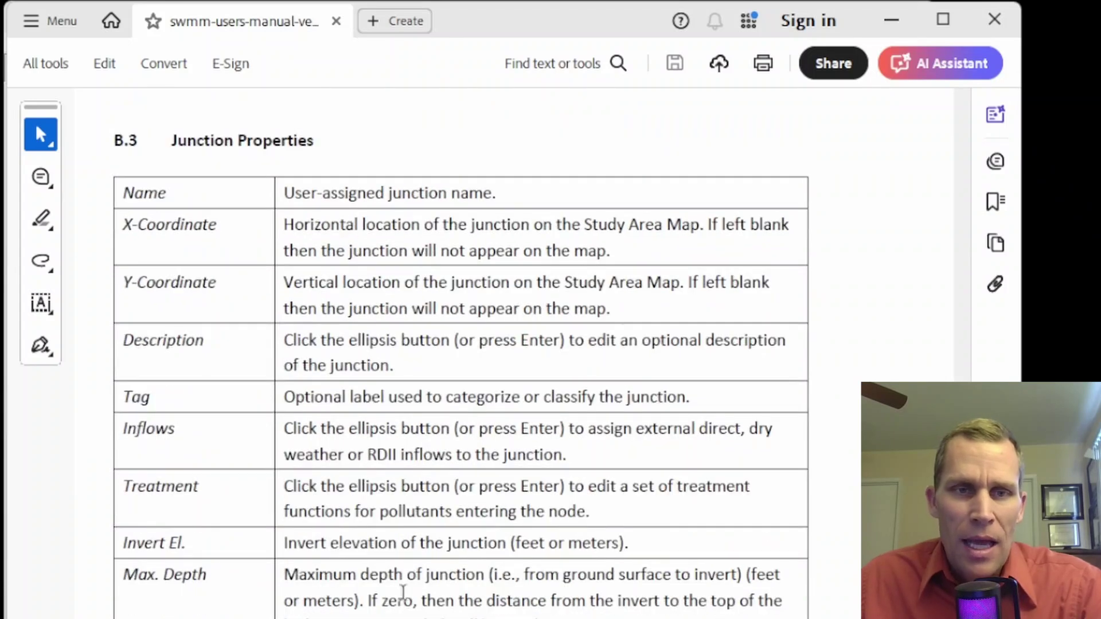
# Minimize the manual, return to SWMM and open its built-in User Guide.
pyautogui.click(891, 24)
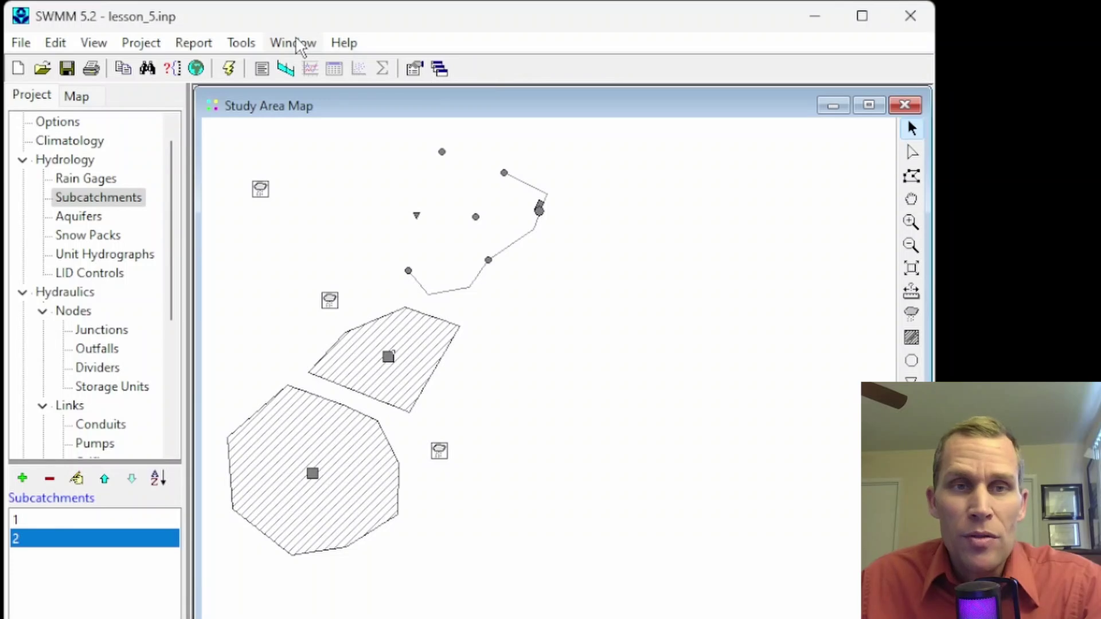
pyautogui.click(341, 46)
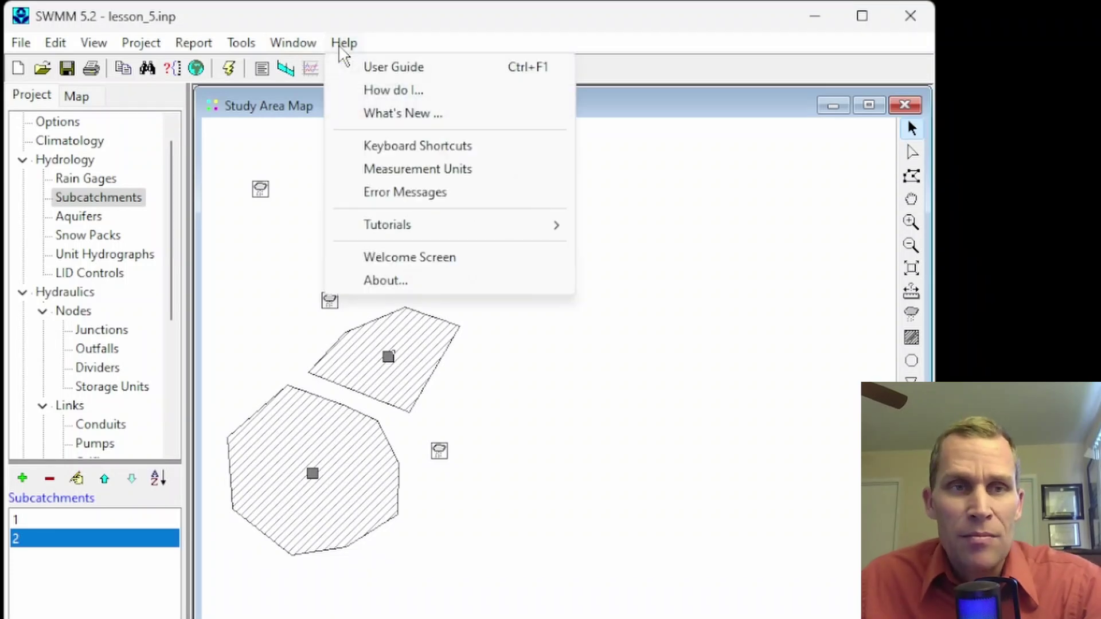
pyautogui.click(370, 67)
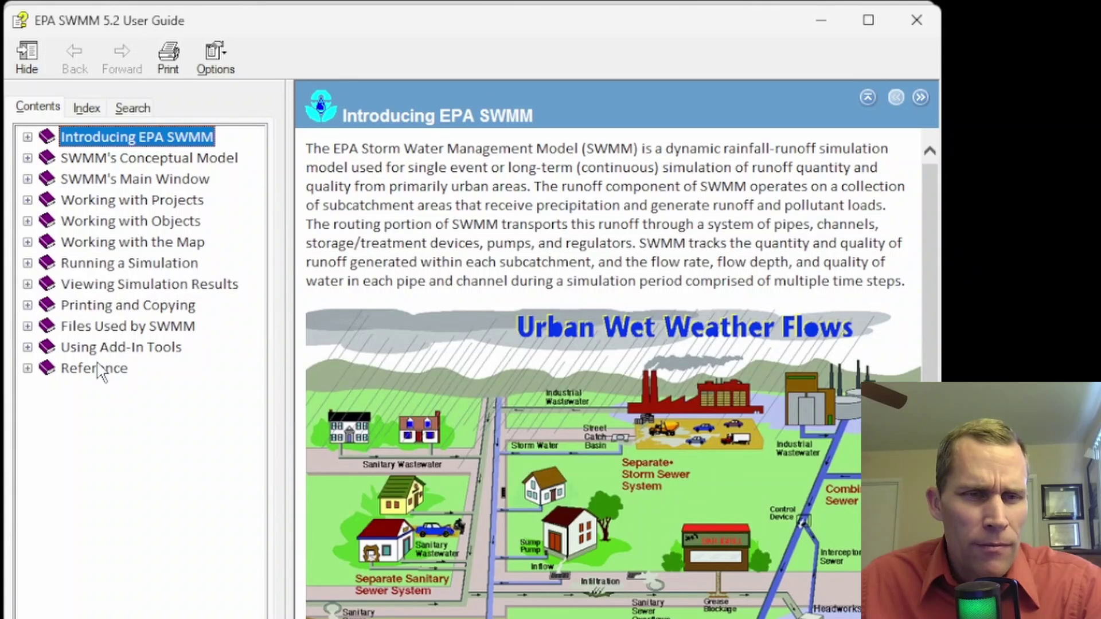
# Expand Visual Object Properties under Reference in the User Guide and view the rain gage, subcatchment and junction property topics.
pyautogui.click(27, 369)
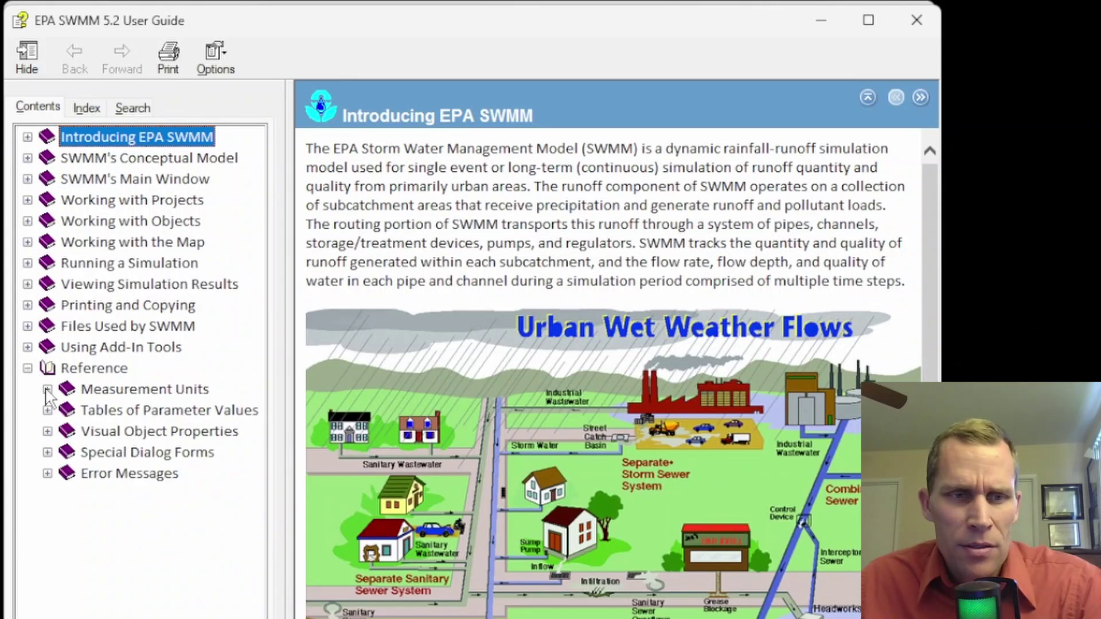
pyautogui.click(132, 434)
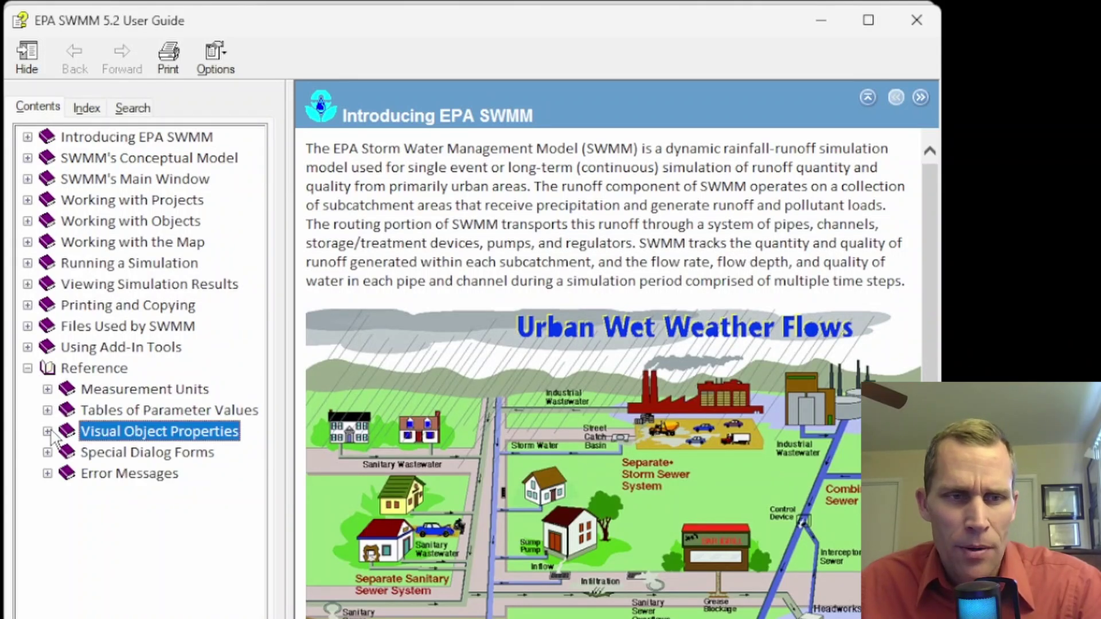
pyautogui.click(48, 432)
pyautogui.click(136, 411)
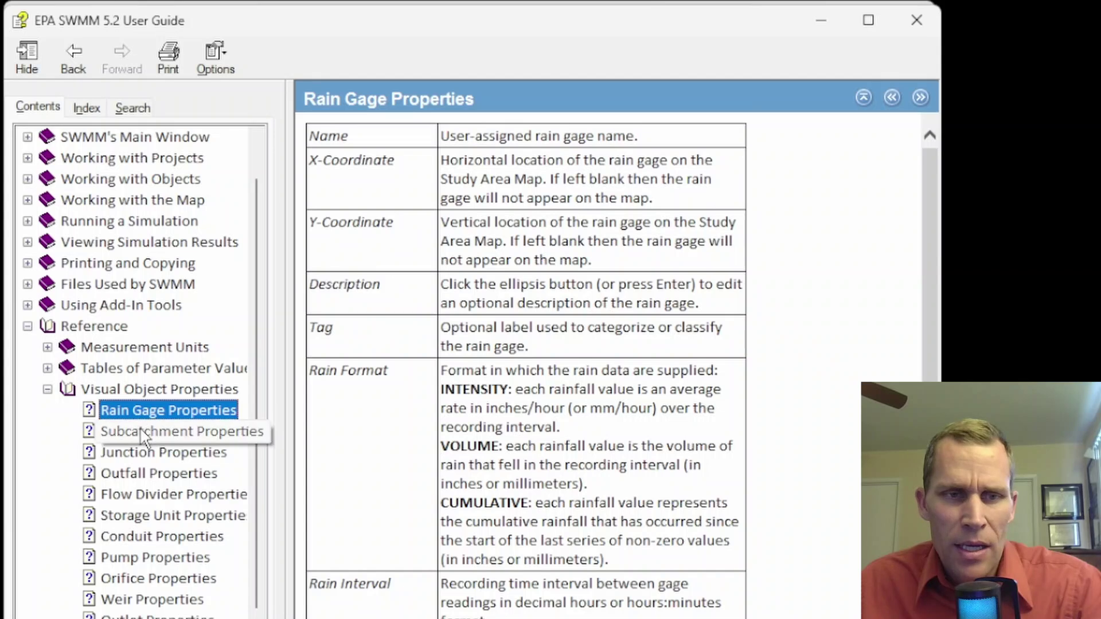
pyautogui.click(144, 437)
pyautogui.click(148, 453)
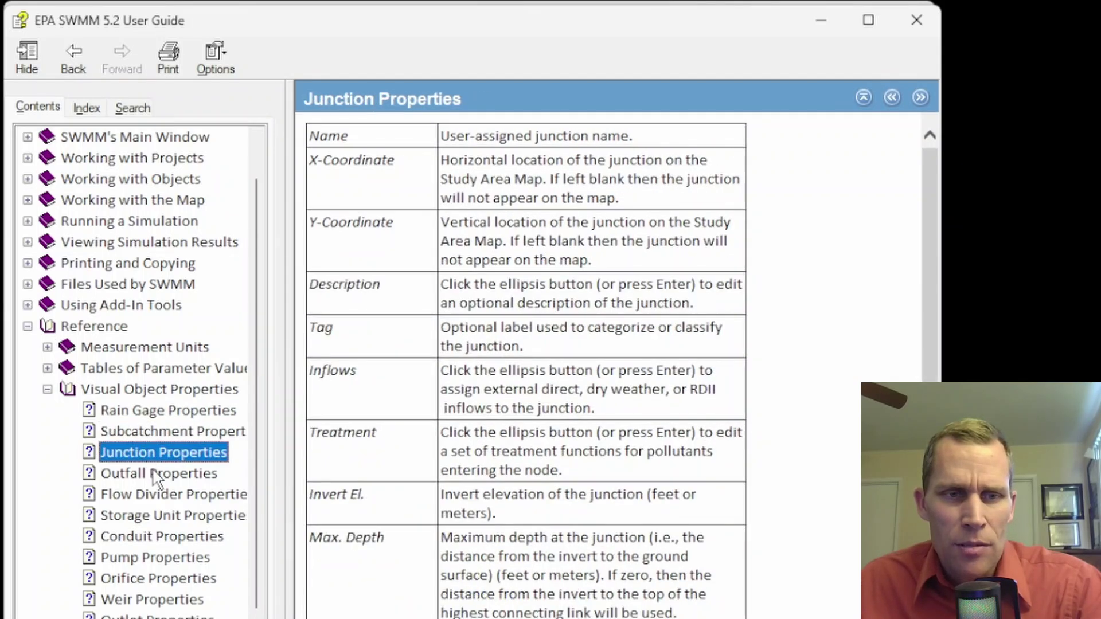
# View the Aquifer Editor, Backdrop Dimensions, Climatology Editor and Temperature Page topics under Special Dialog Forms, and minimize the User Guide.
pyautogui.click(48, 389)
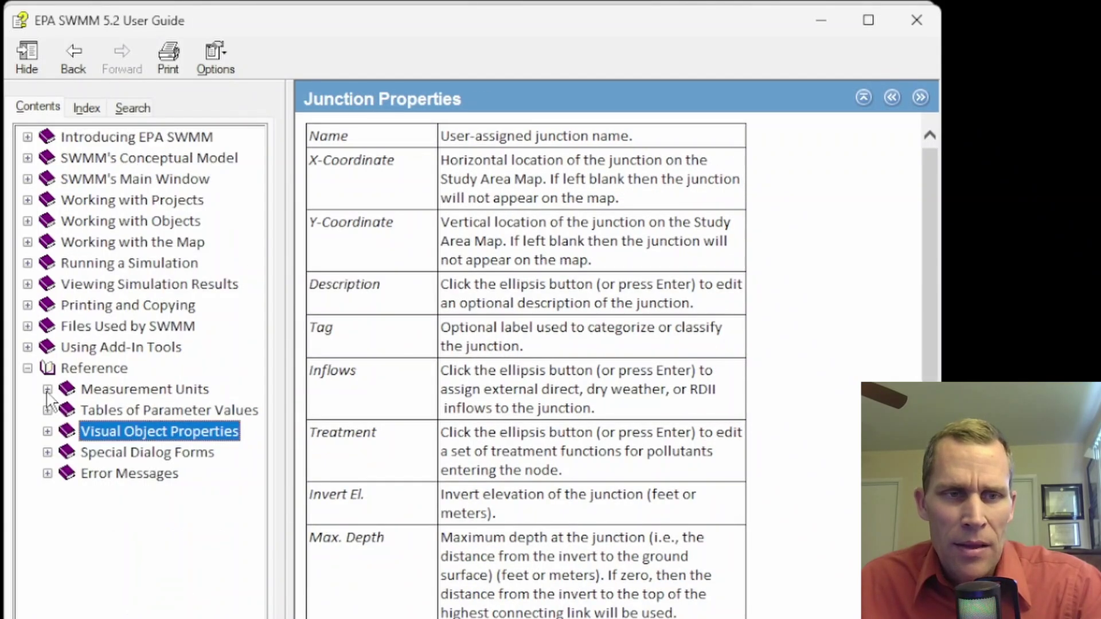
pyautogui.click(105, 454)
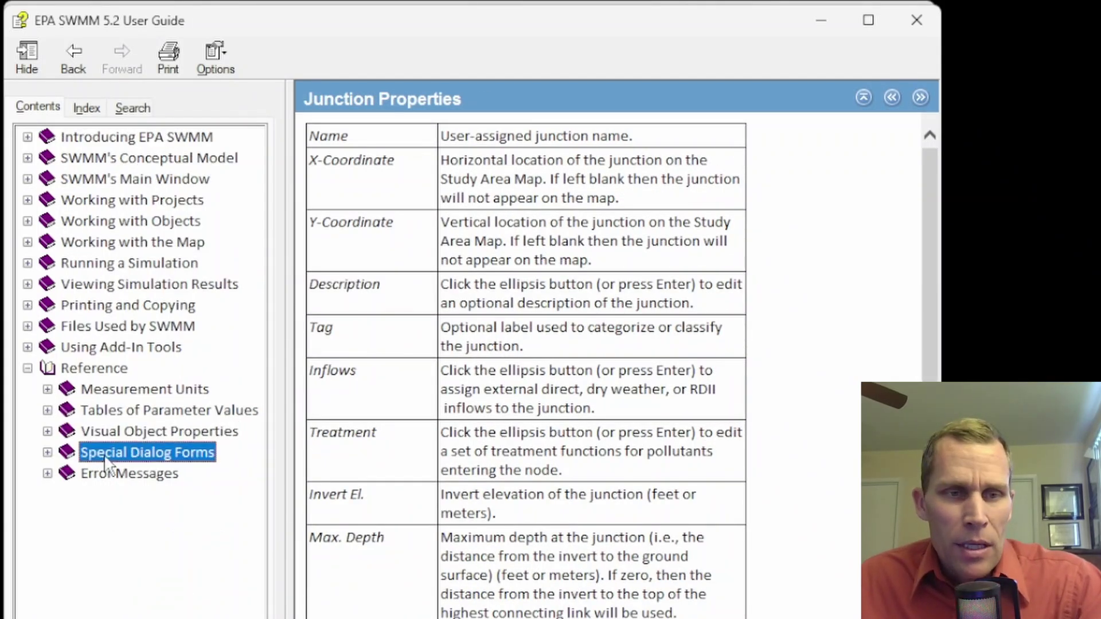
pyautogui.click(47, 453)
pyautogui.click(139, 161)
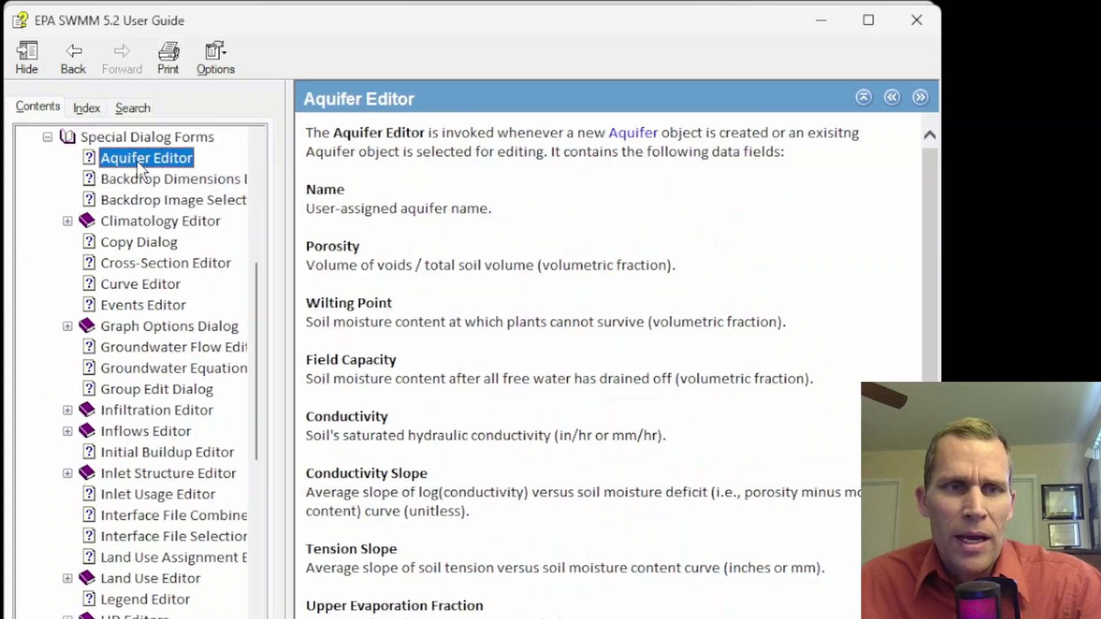
pyautogui.click(150, 182)
pyautogui.click(152, 226)
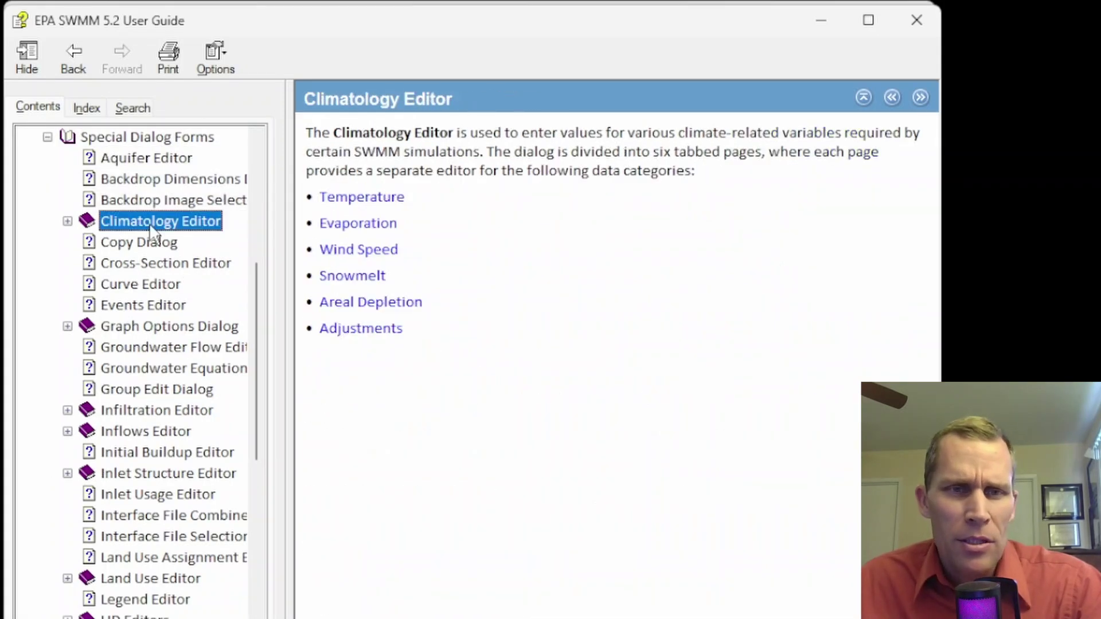
pyautogui.click(366, 204)
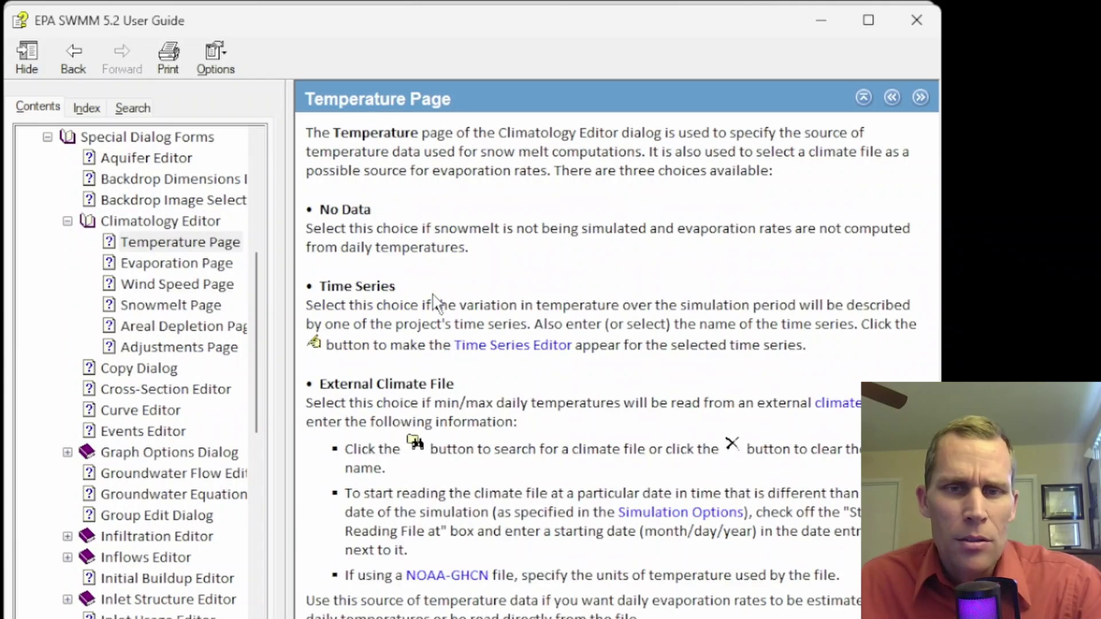
pyautogui.click(821, 23)
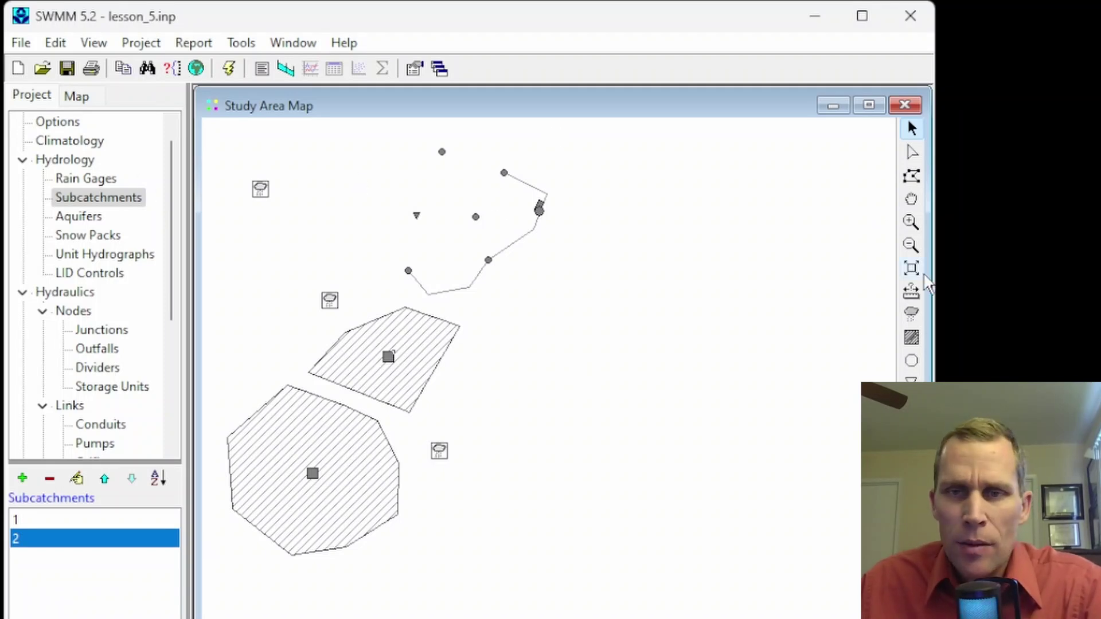
# Add two junctions to the empty upper-left area of the study area map and return to object selection.
pyautogui.click(914, 363)
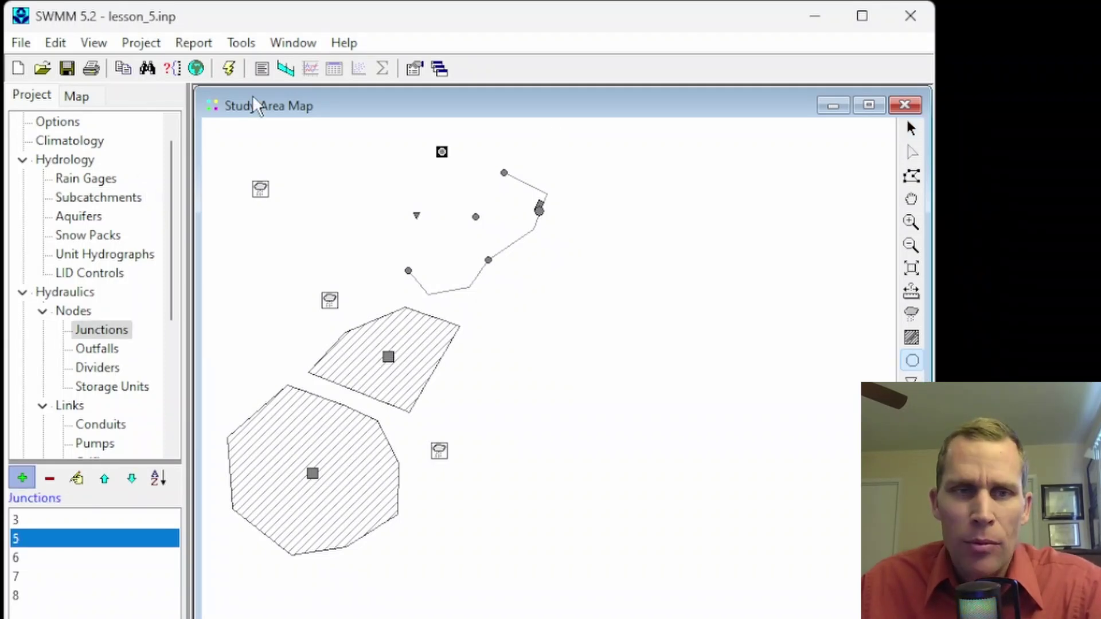
pyautogui.click(244, 145)
pyautogui.click(342, 172)
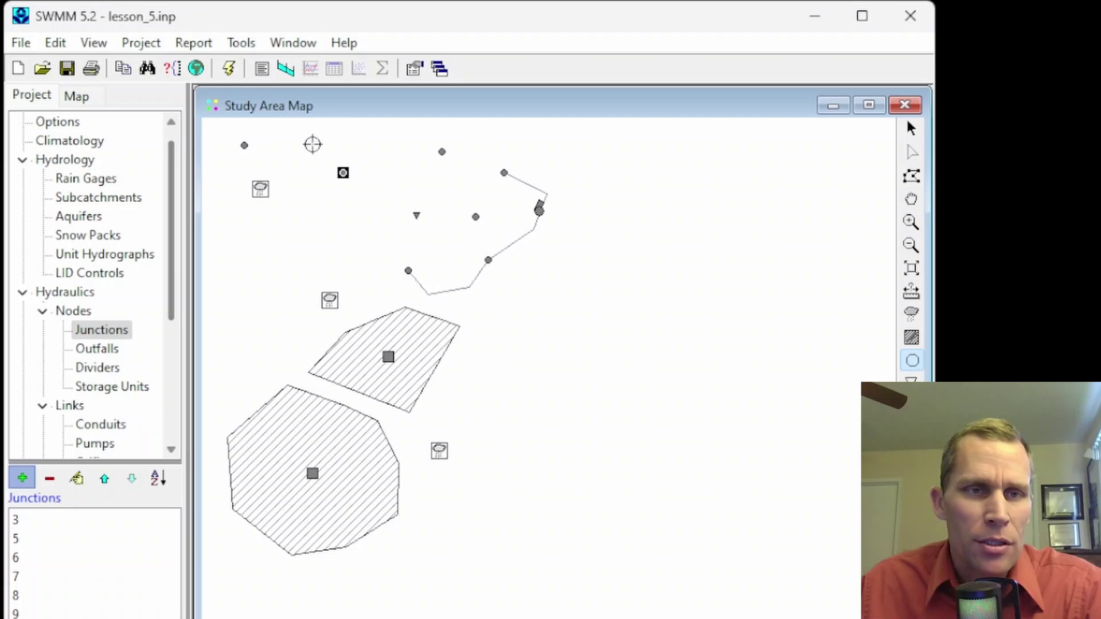
pyautogui.click(908, 132)
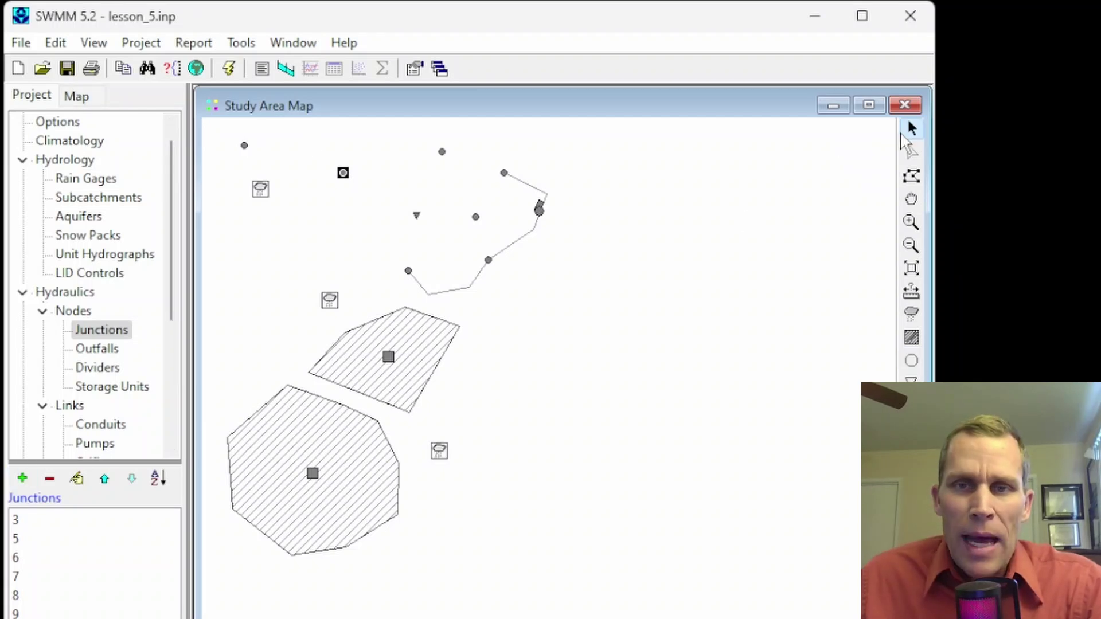
# Set Junction 9's invert elevation to 120 ft and move the junction slightly down and right, just above the nearby rain gage.
pyautogui.click(245, 145)
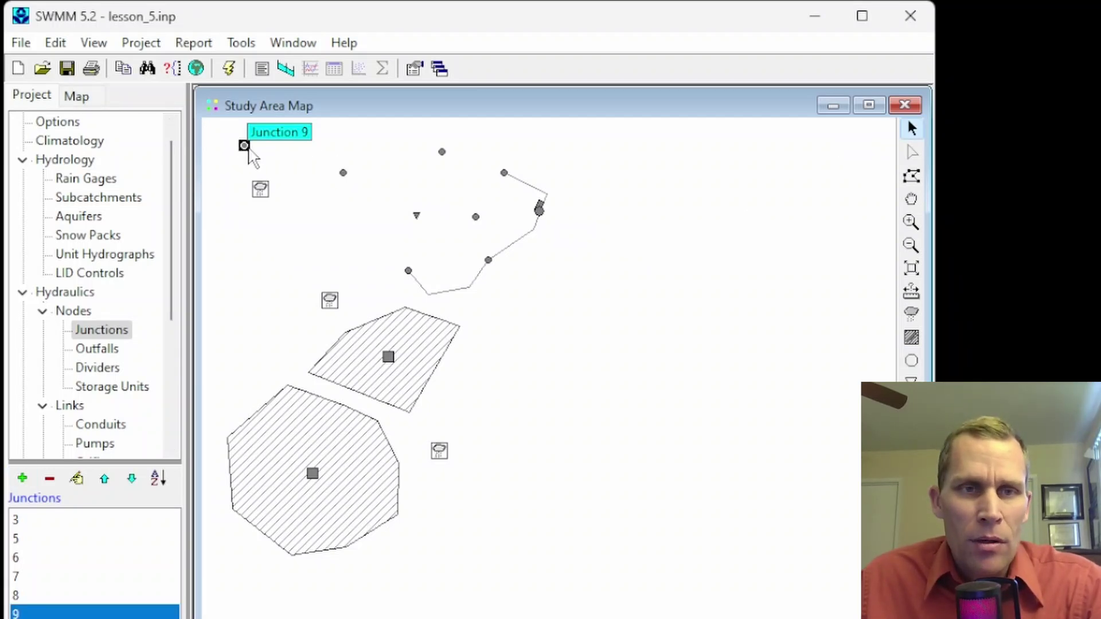
pyautogui.doubleClick(245, 147)
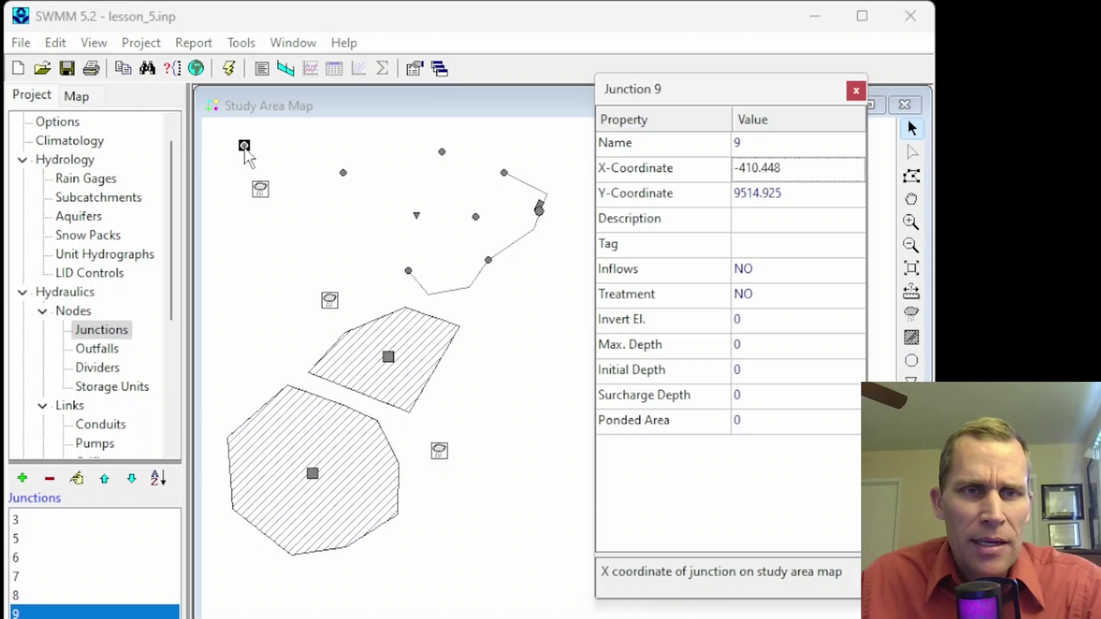
pyautogui.click(756, 321)
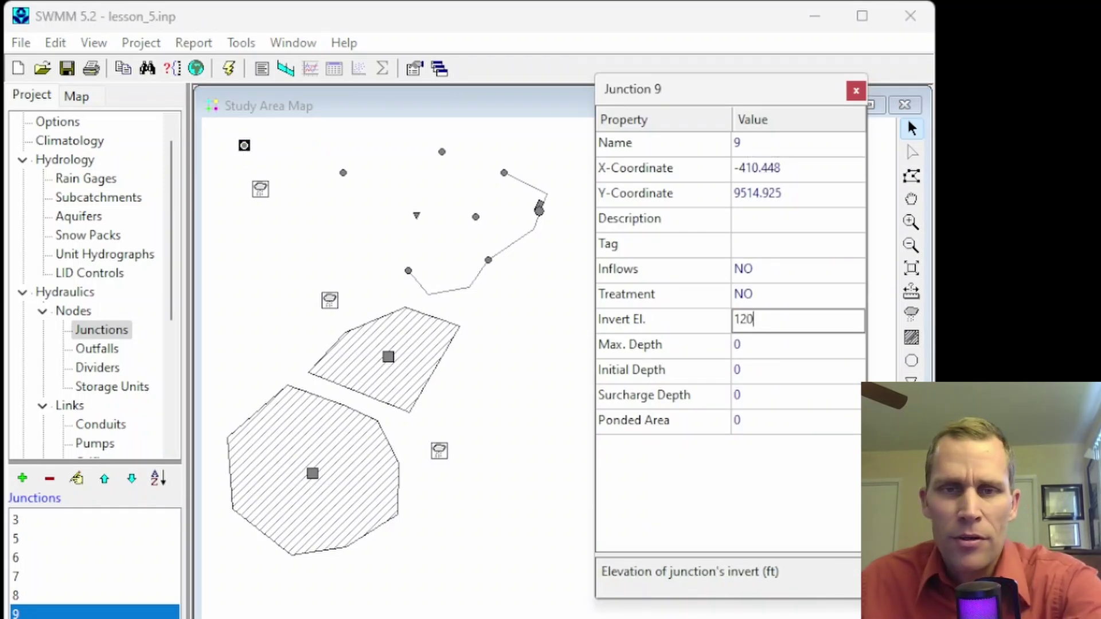
pyautogui.press('Return')
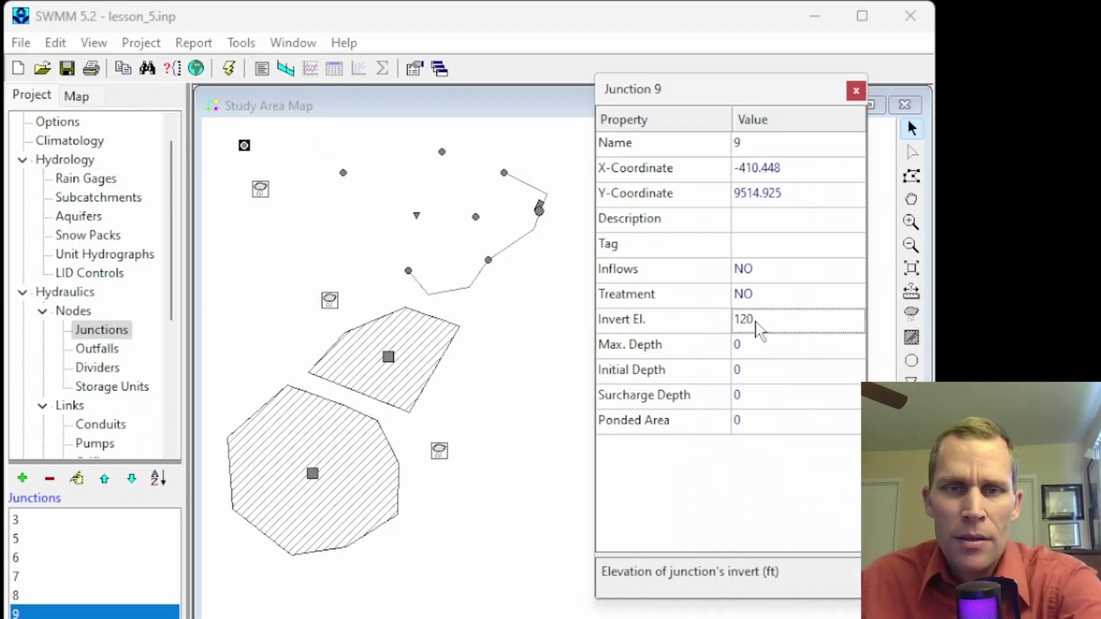
pyautogui.click(855, 91)
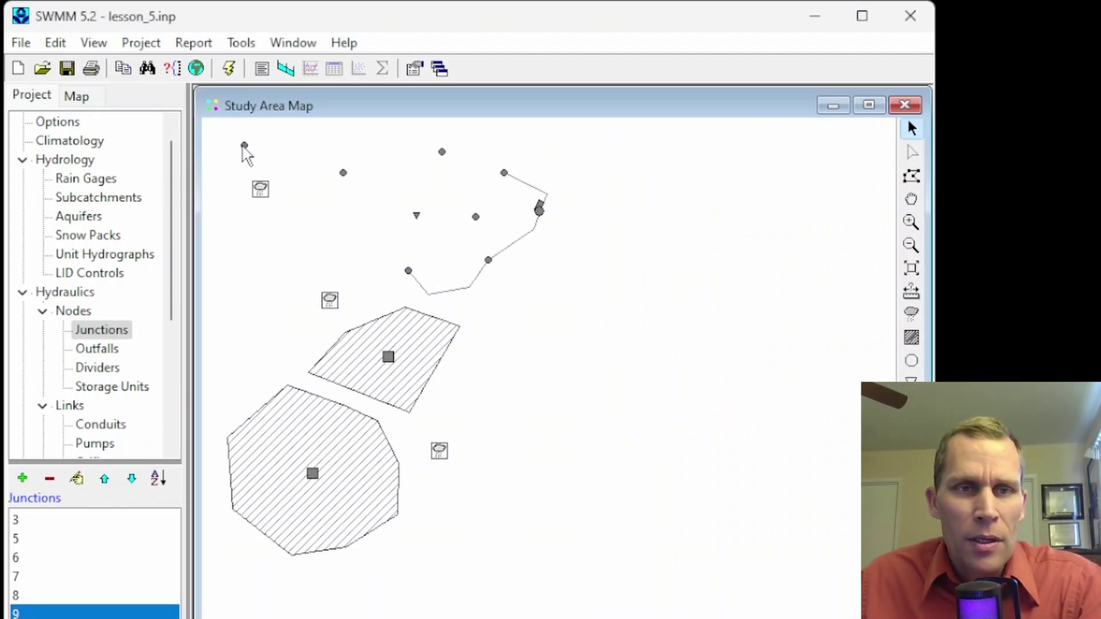
pyautogui.moveTo(244, 147); pyautogui.dragTo(265, 170)
# Check the invert elevation in Junction 10's properties and close them without editing.
pyautogui.doubleClick(343, 174)
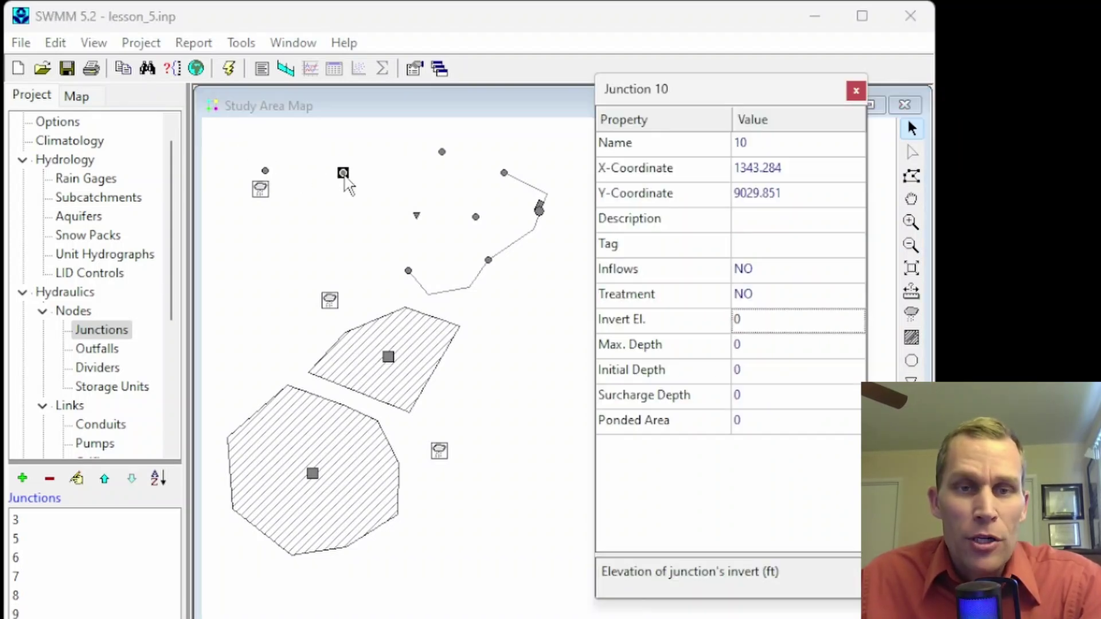
pyautogui.click(749, 322)
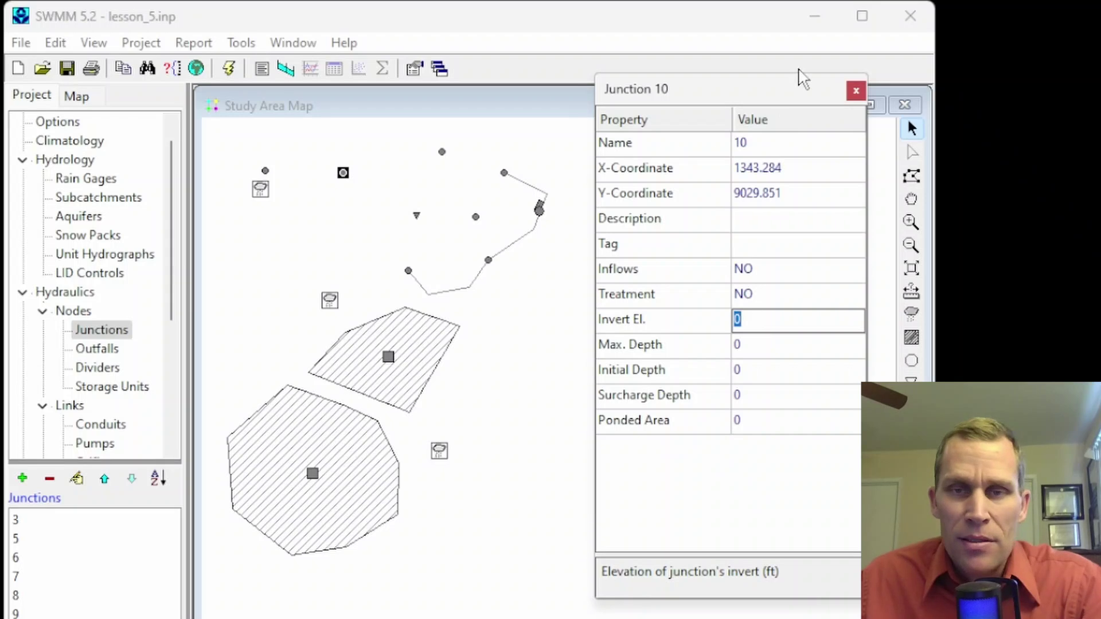
pyautogui.click(855, 91)
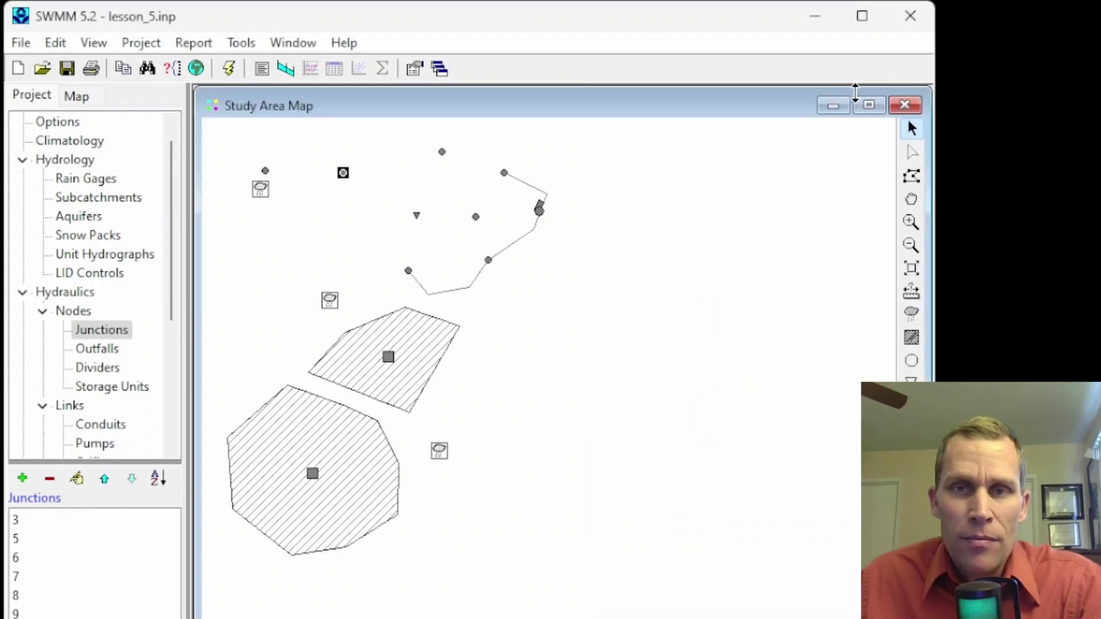
# Copy Junction 9's properties and paste them onto Junction 10.
pyautogui.click(265, 171)
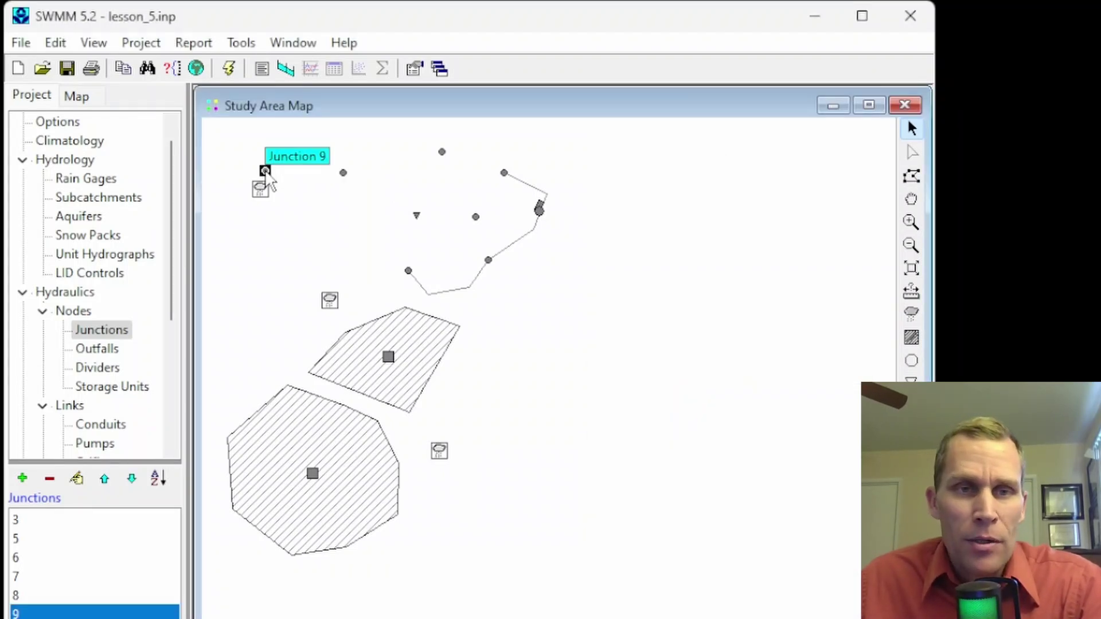
pyautogui.rightClick(265, 172)
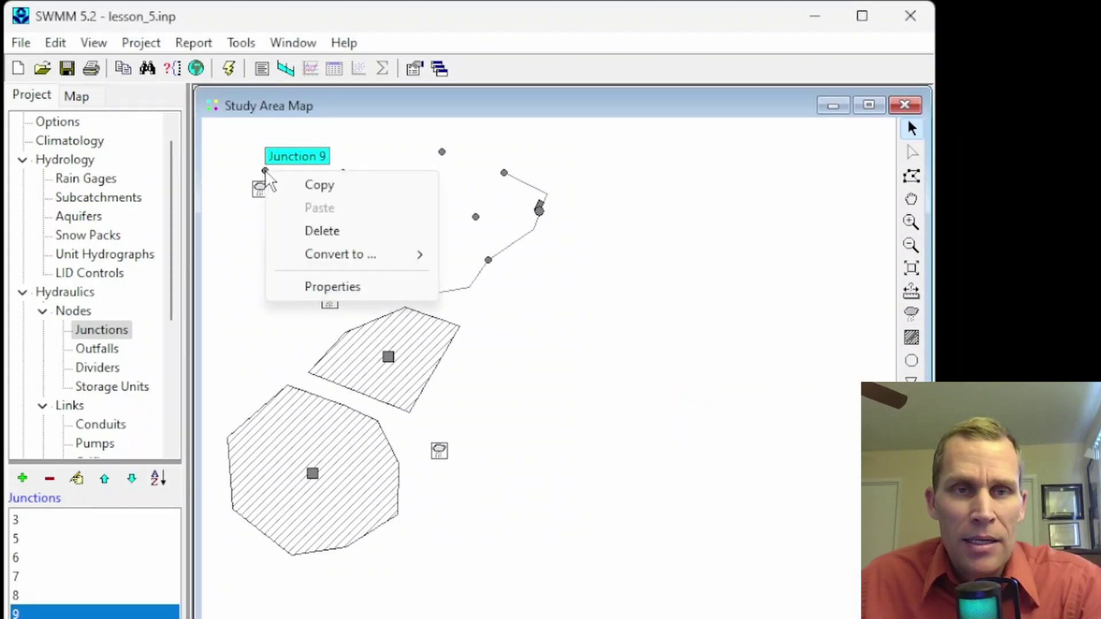
pyautogui.click(317, 187)
pyautogui.click(341, 176)
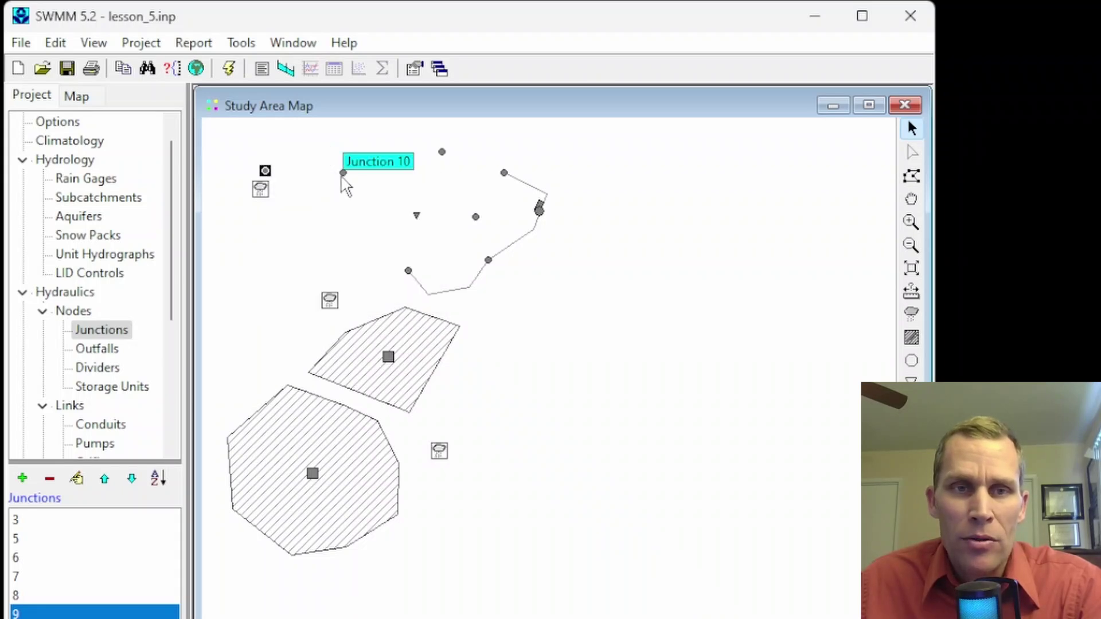
pyautogui.rightClick(343, 175)
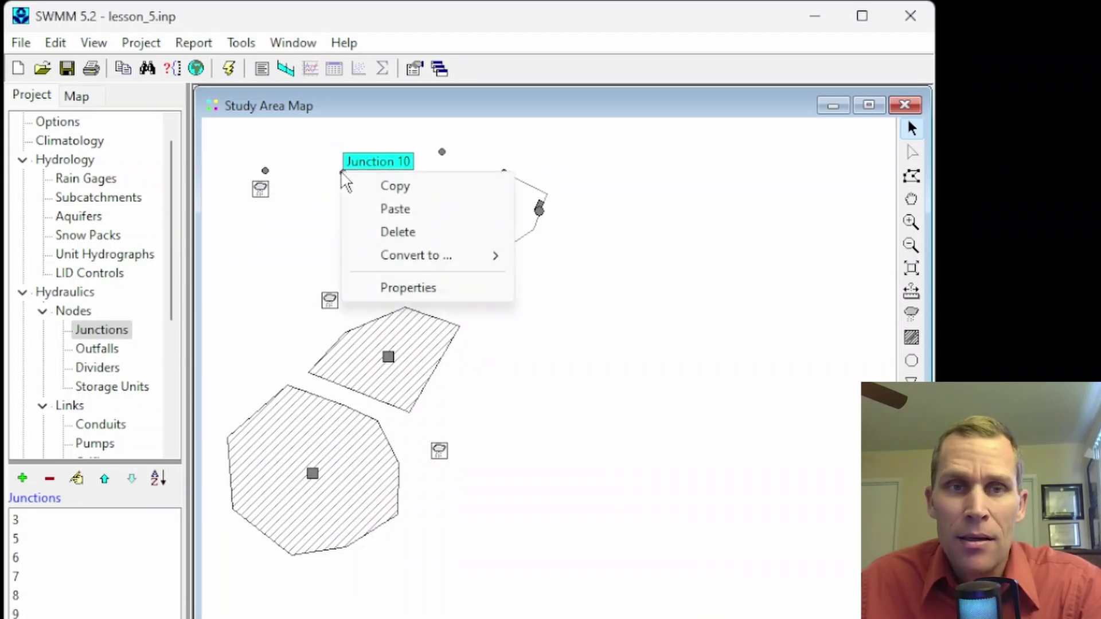
pyautogui.click(378, 210)
# Inspect the pasted invert elevation in Junction 10's properties and close the property editor.
pyautogui.doubleClick(343, 172)
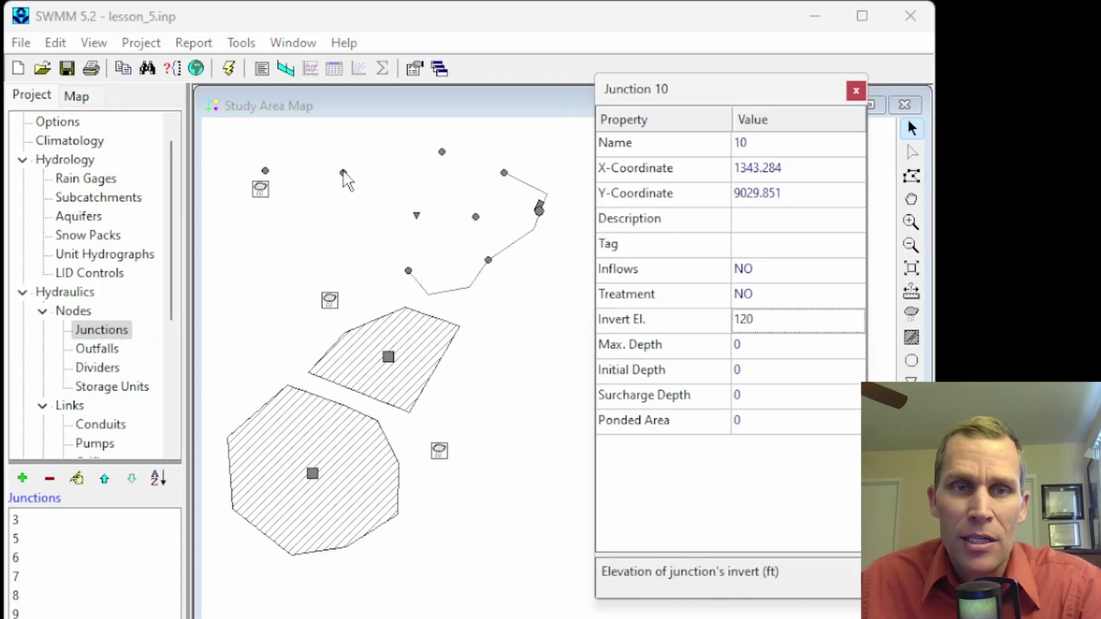
pyautogui.click(772, 325)
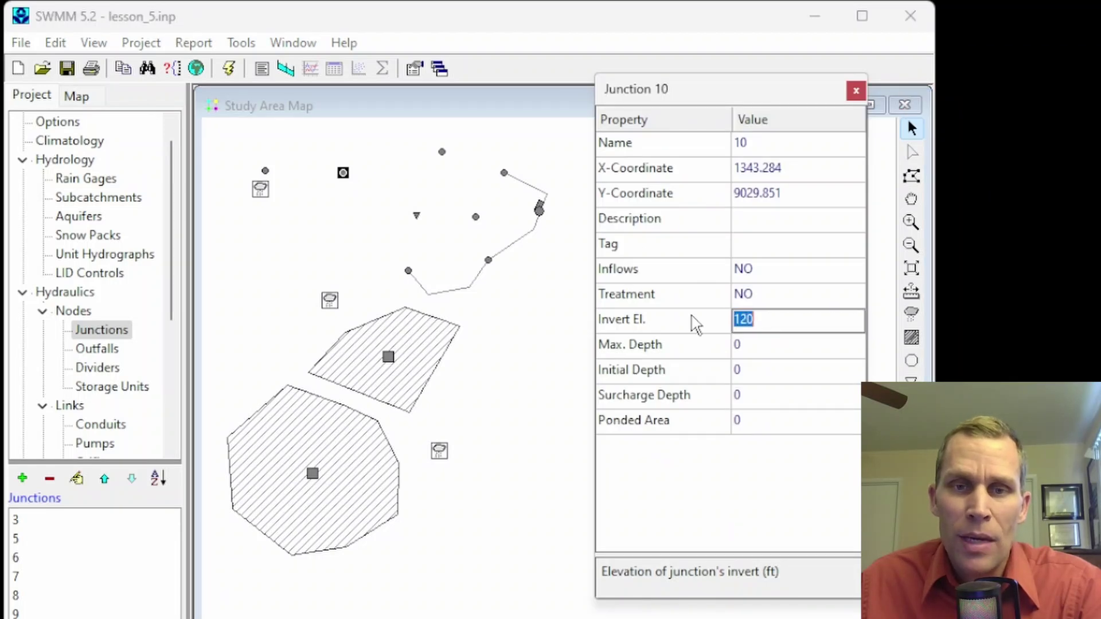
pyautogui.click(771, 315)
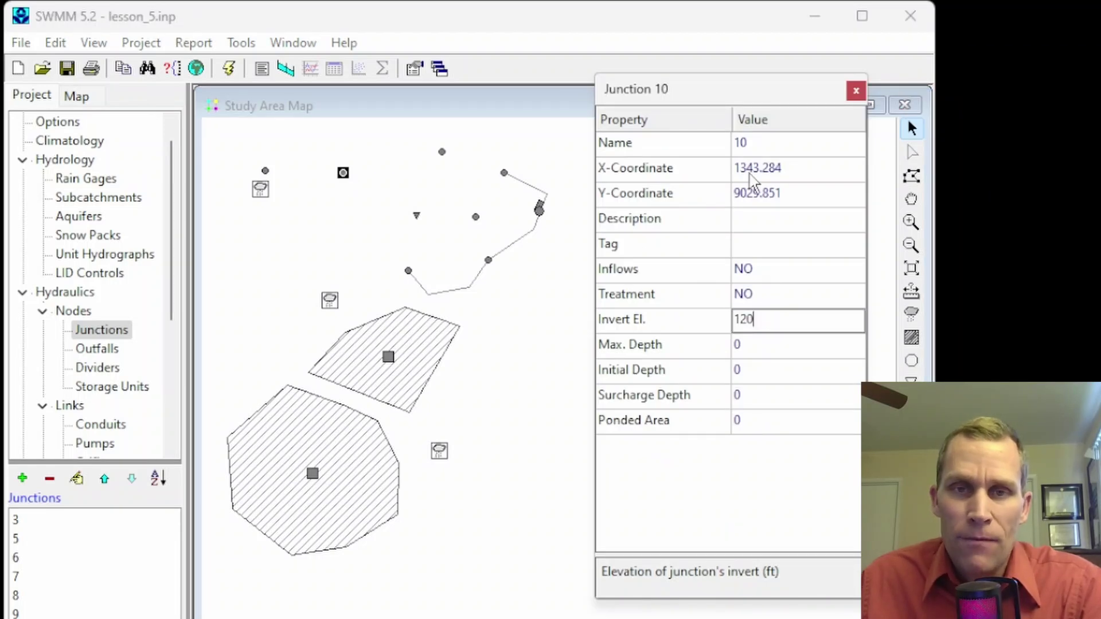
pyautogui.moveTo(711, 96); pyautogui.dragTo(660, 106)
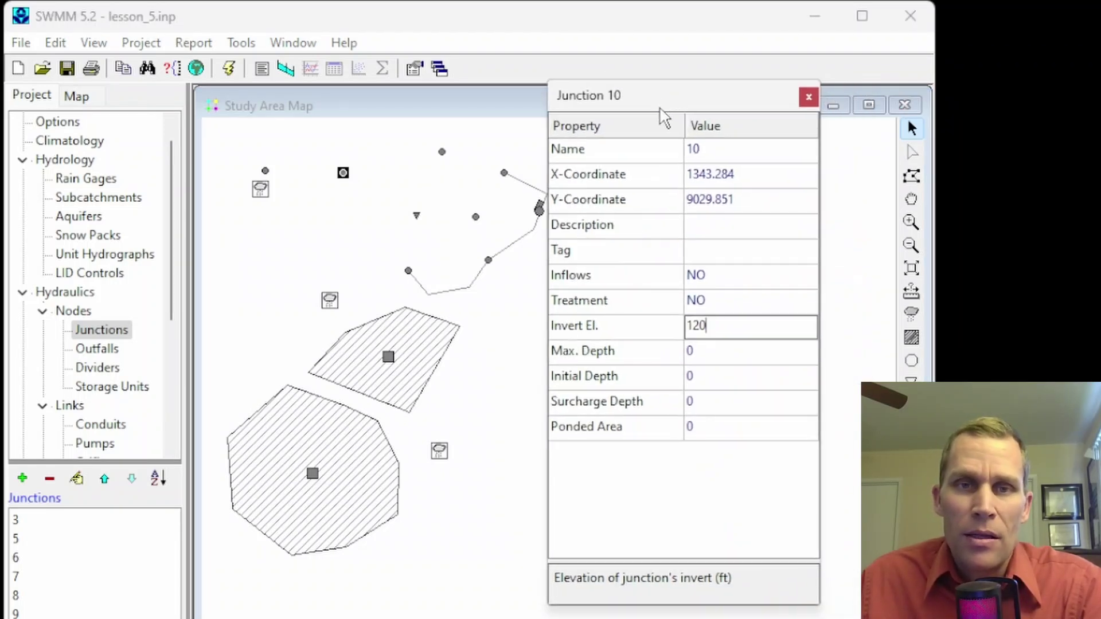
pyautogui.click(809, 99)
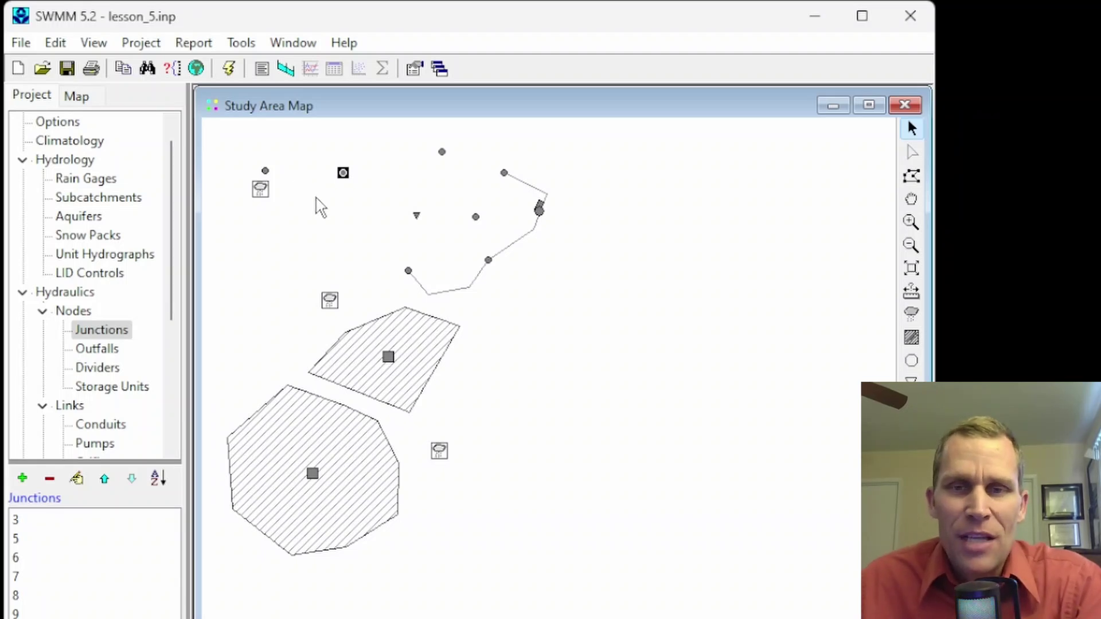
# Select a polygonal region on the map enclosing Junctions 9 and 10 and the adjacent rain gage.
pyautogui.click(55, 45)
pyautogui.click(103, 147)
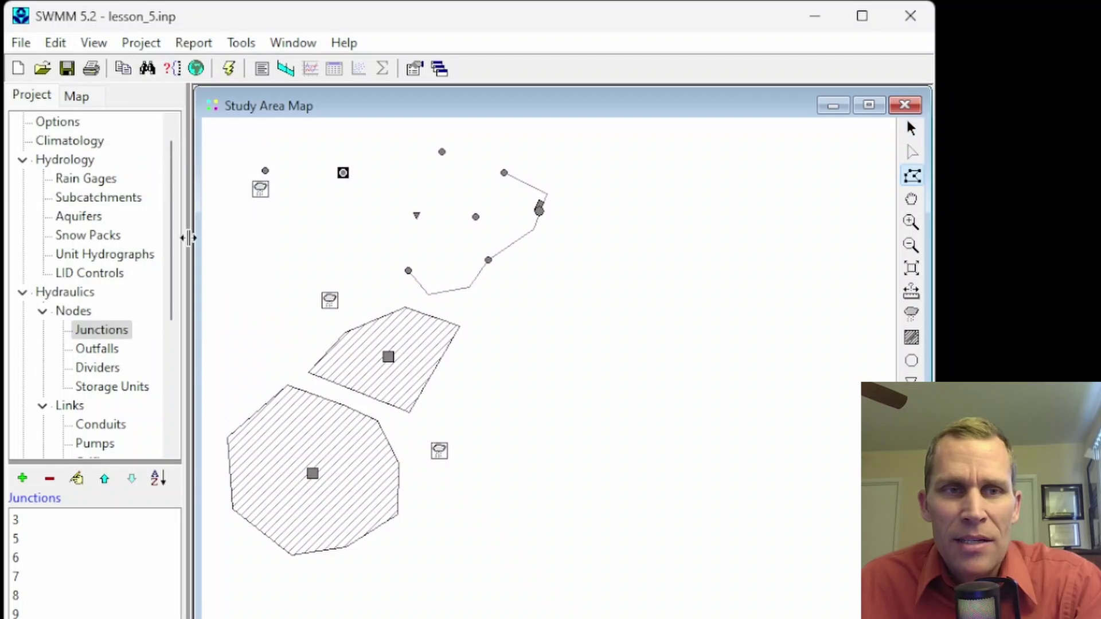
pyautogui.click(247, 223)
pyautogui.click(326, 230)
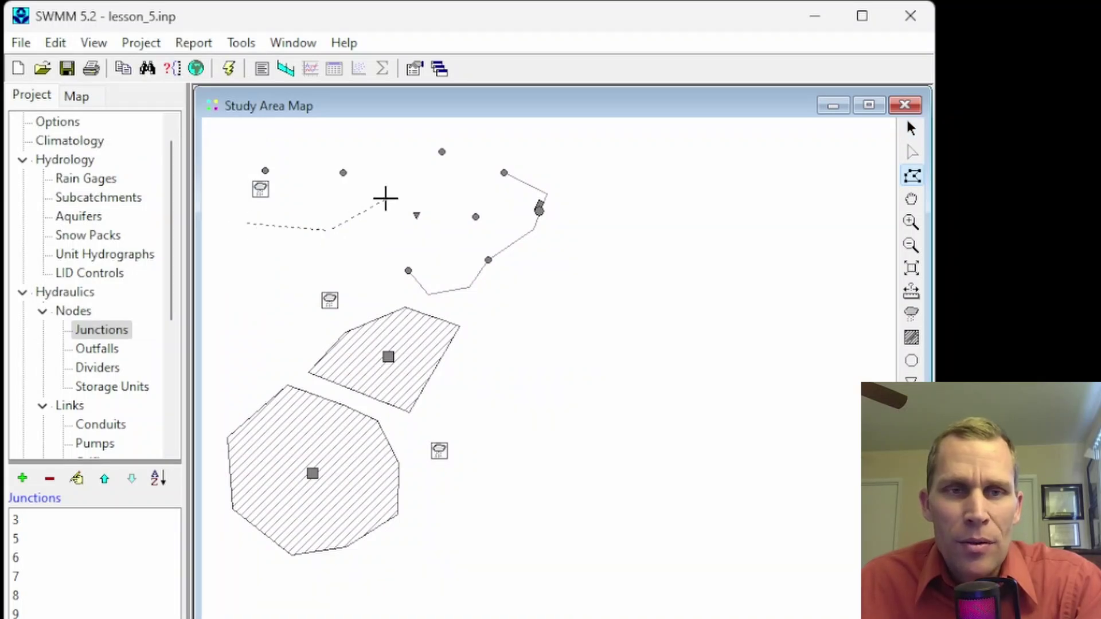
pyautogui.click(386, 199)
pyautogui.click(384, 137)
pyautogui.click(304, 133)
pyautogui.click(243, 140)
pyautogui.click(217, 172)
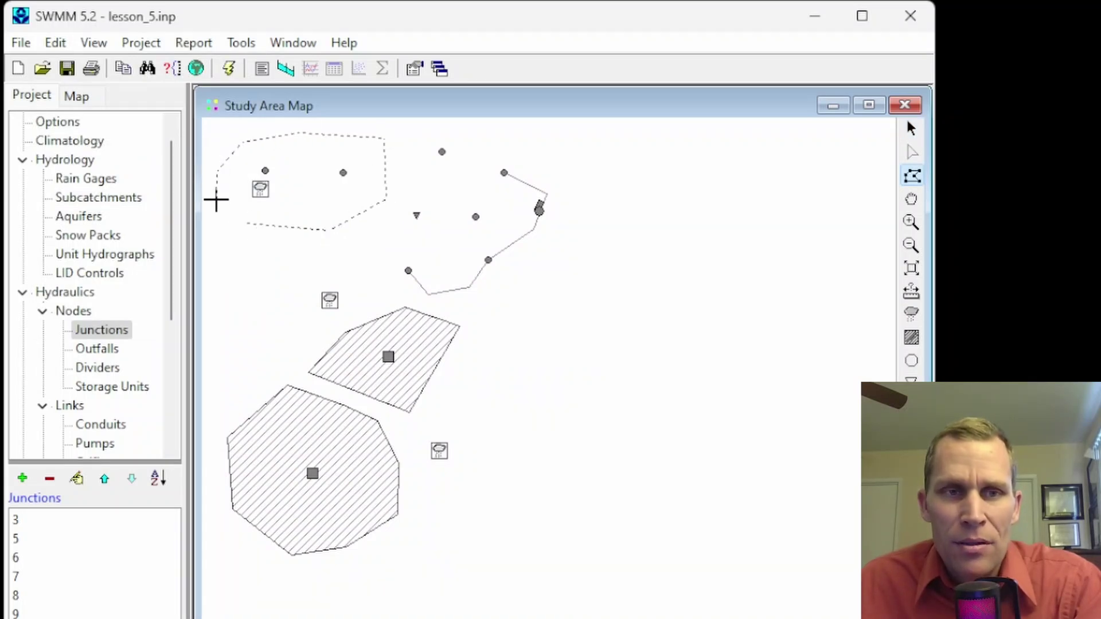
pyautogui.rightClick(224, 213)
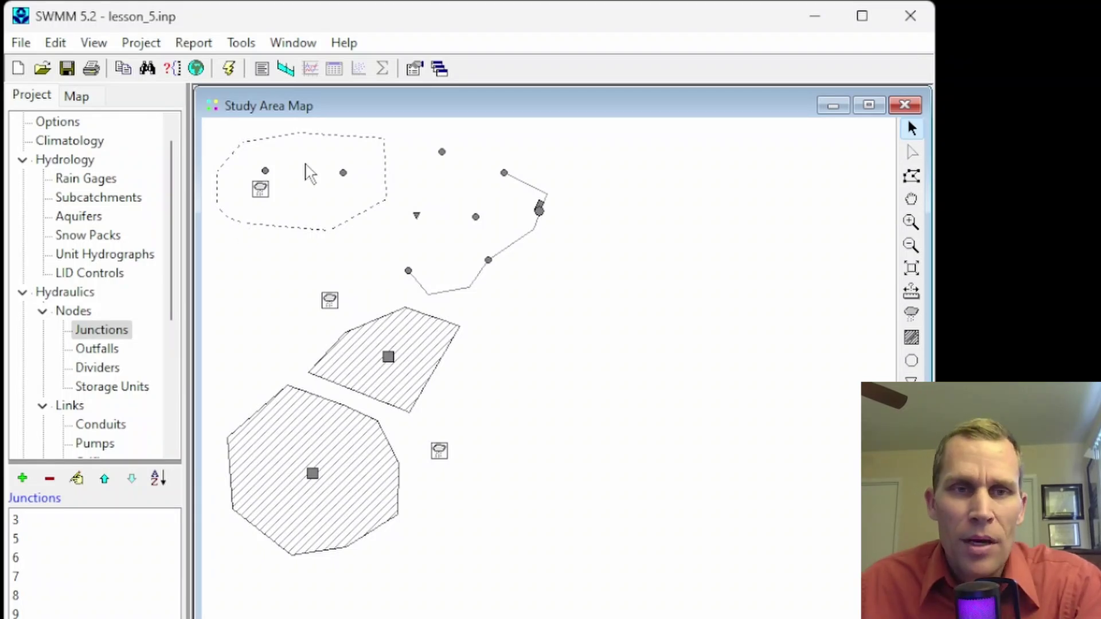
# Start a group edit of the selected region for objects of type Junction, leaving the tag filter off.
pyautogui.click(913, 177)
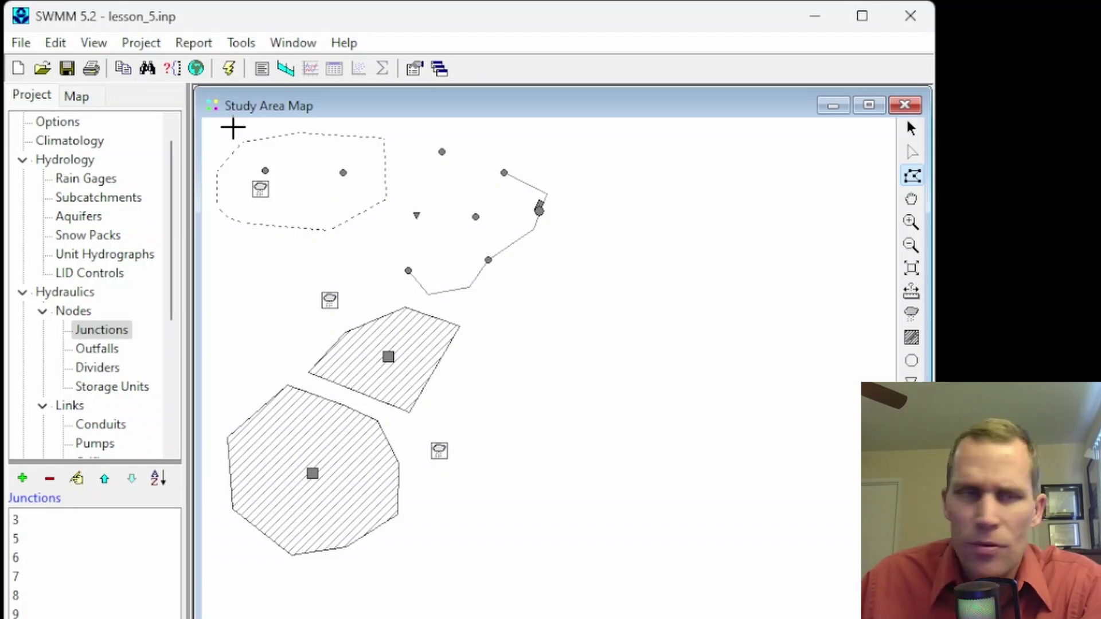
pyautogui.click(58, 43)
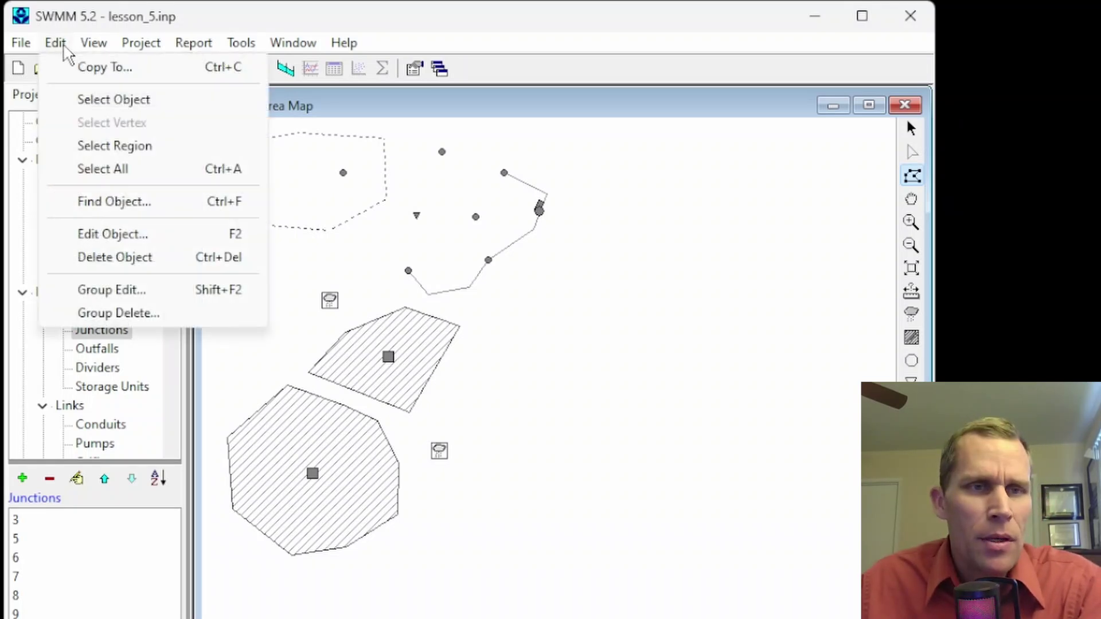
pyautogui.click(127, 297)
pyautogui.moveTo(467, 246); pyautogui.dragTo(615, 146)
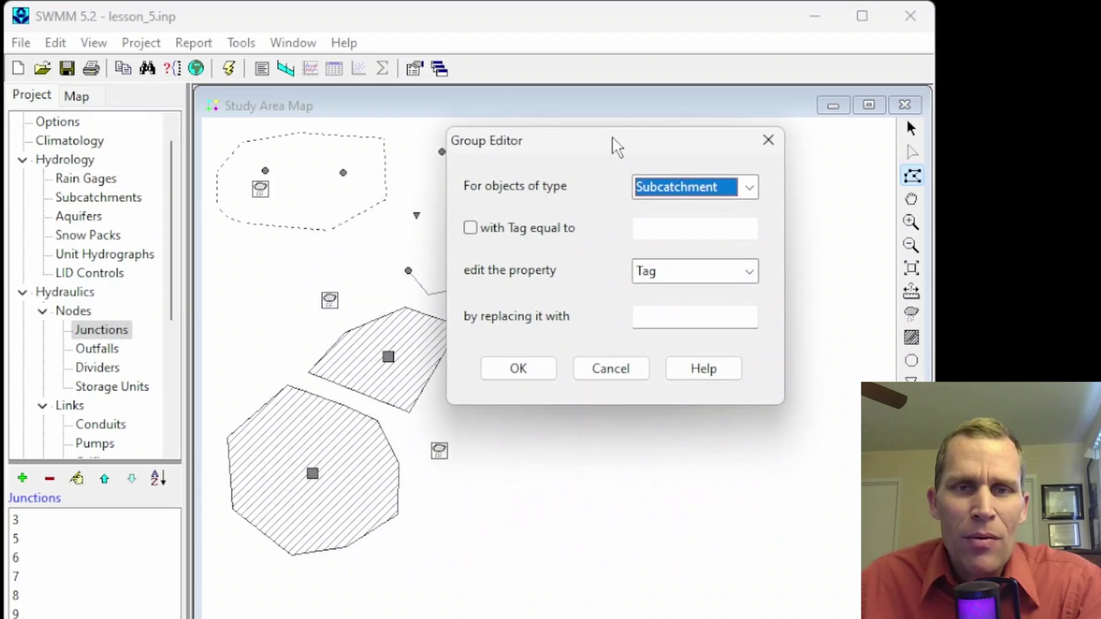
pyautogui.click(753, 193)
pyautogui.click(670, 246)
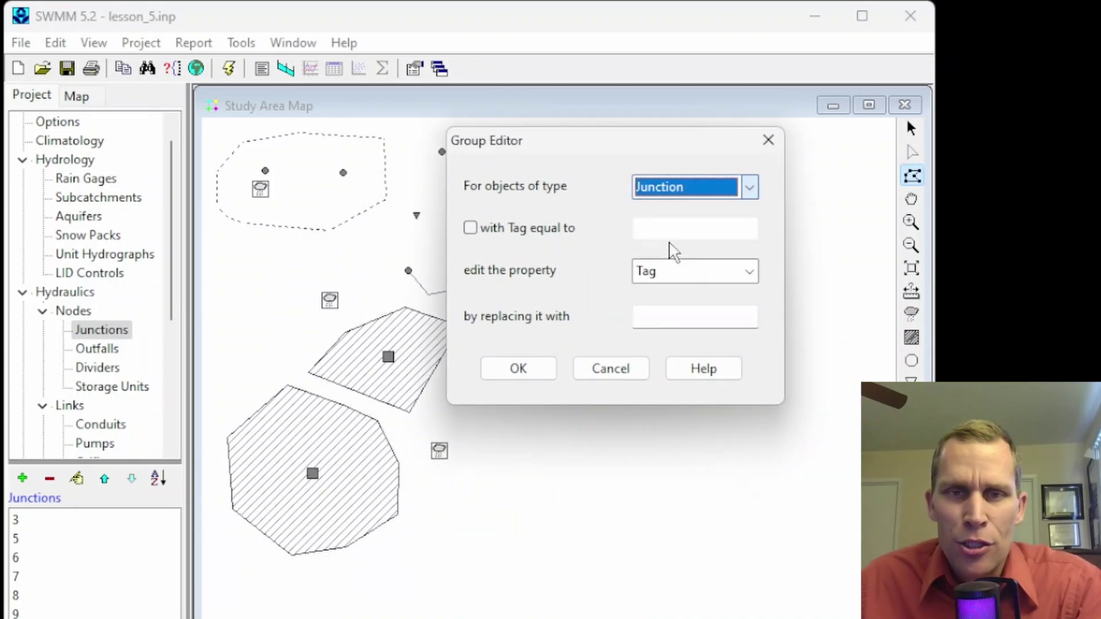
pyautogui.click(470, 227)
pyautogui.click(469, 227)
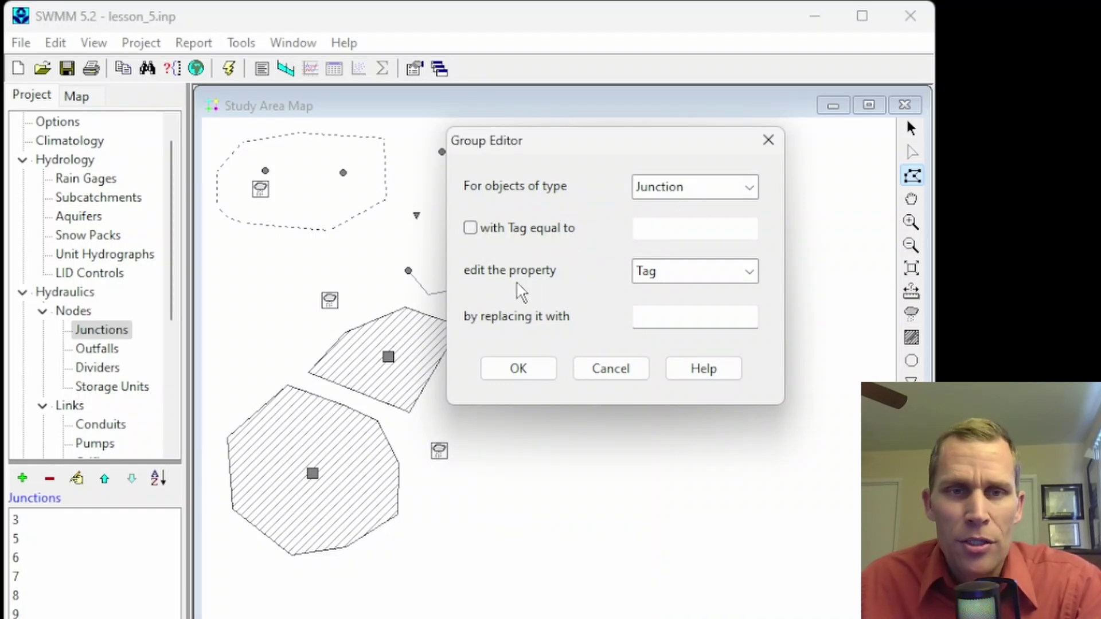
# Replace the Invert El. of the region's junctions with 540, apply the change and close the group editor.
pyautogui.click(735, 278)
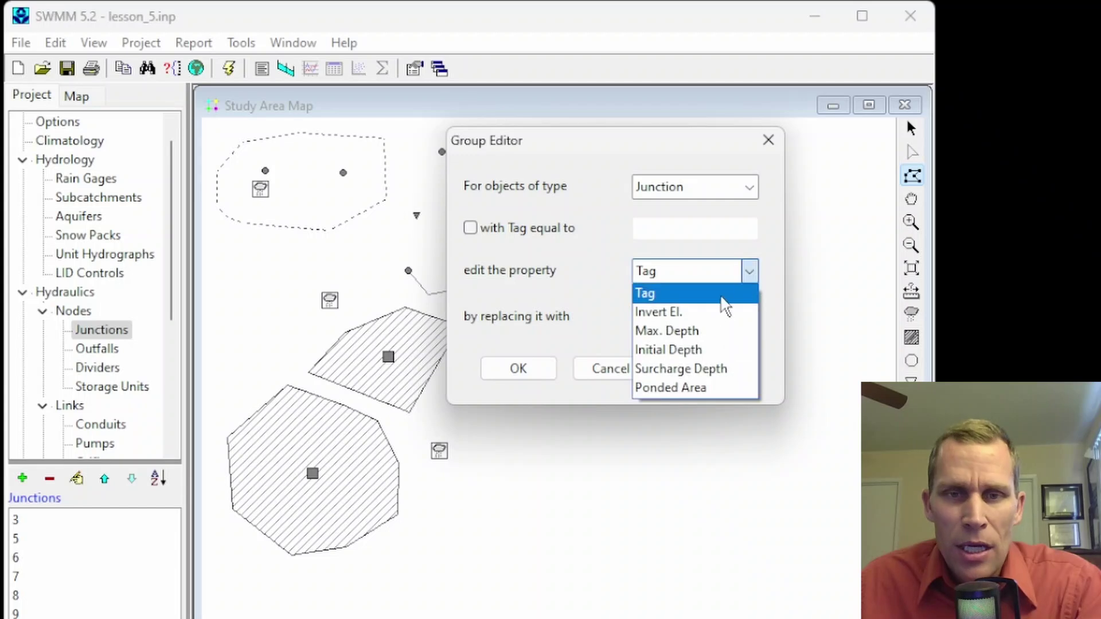
pyautogui.click(664, 313)
pyautogui.click(664, 320)
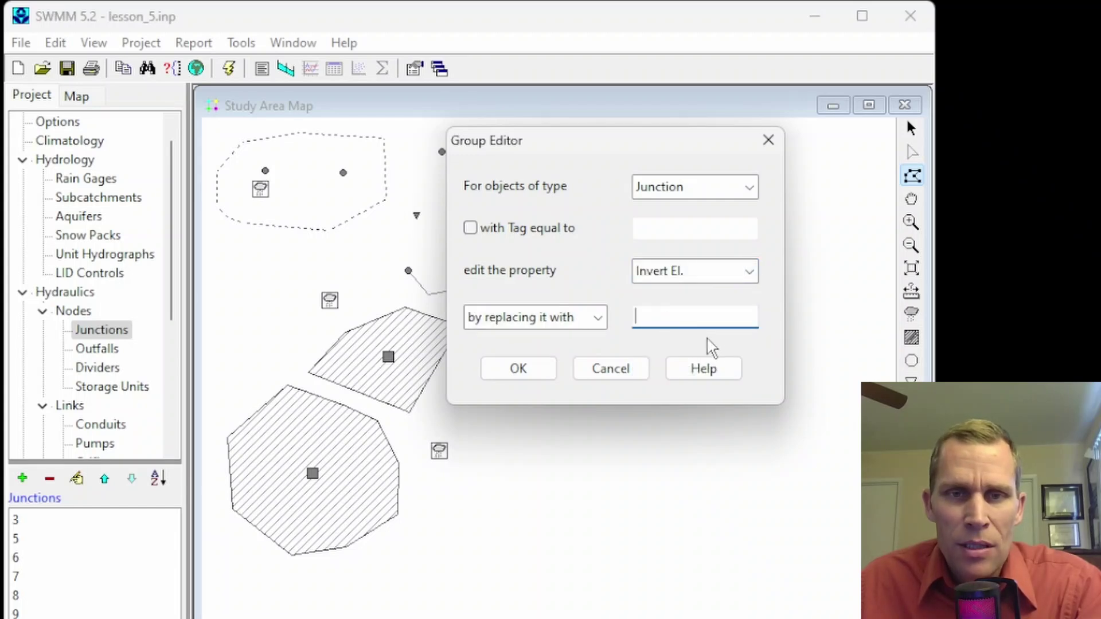
pyautogui.write('540')
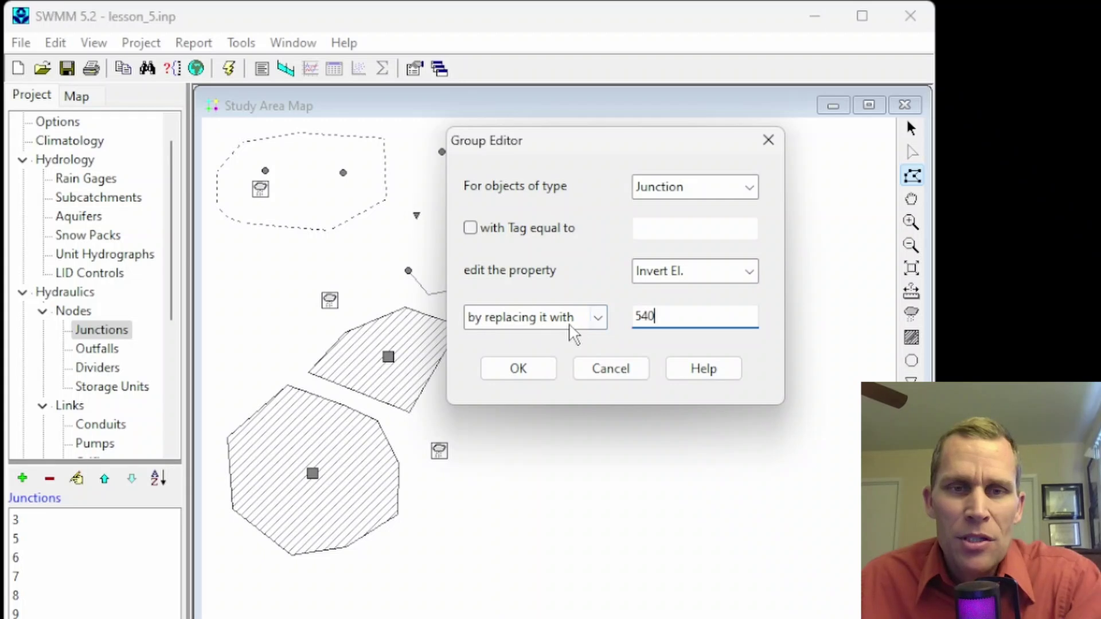
pyautogui.click(597, 324)
pyautogui.click(597, 320)
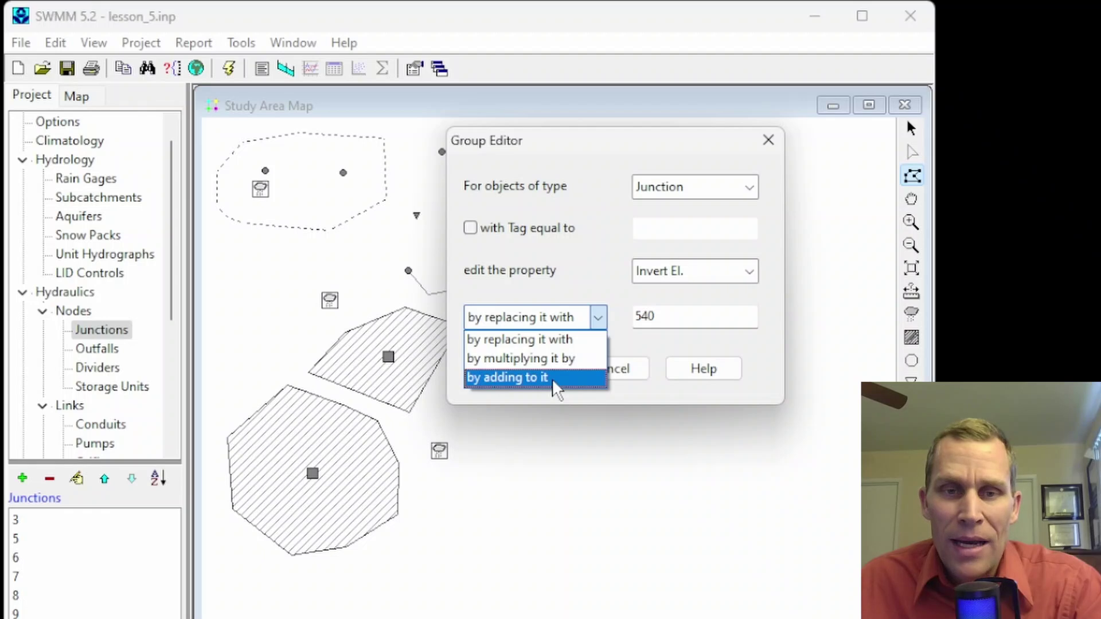
pyautogui.click(599, 291)
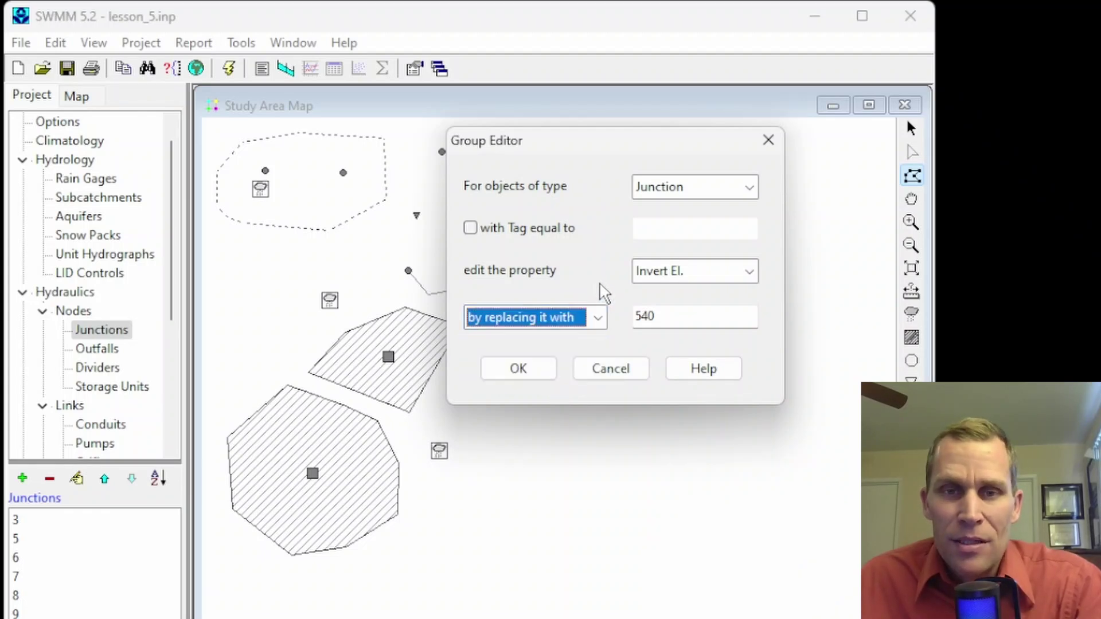
pyautogui.click(666, 319)
pyautogui.doubleClick(645, 316)
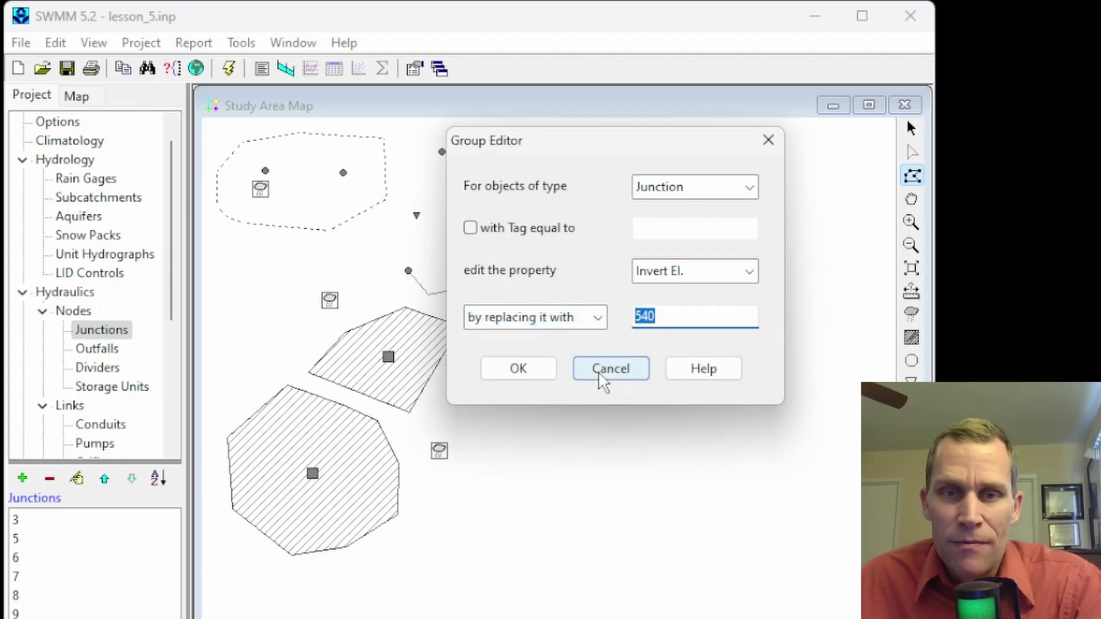
pyautogui.click(524, 367)
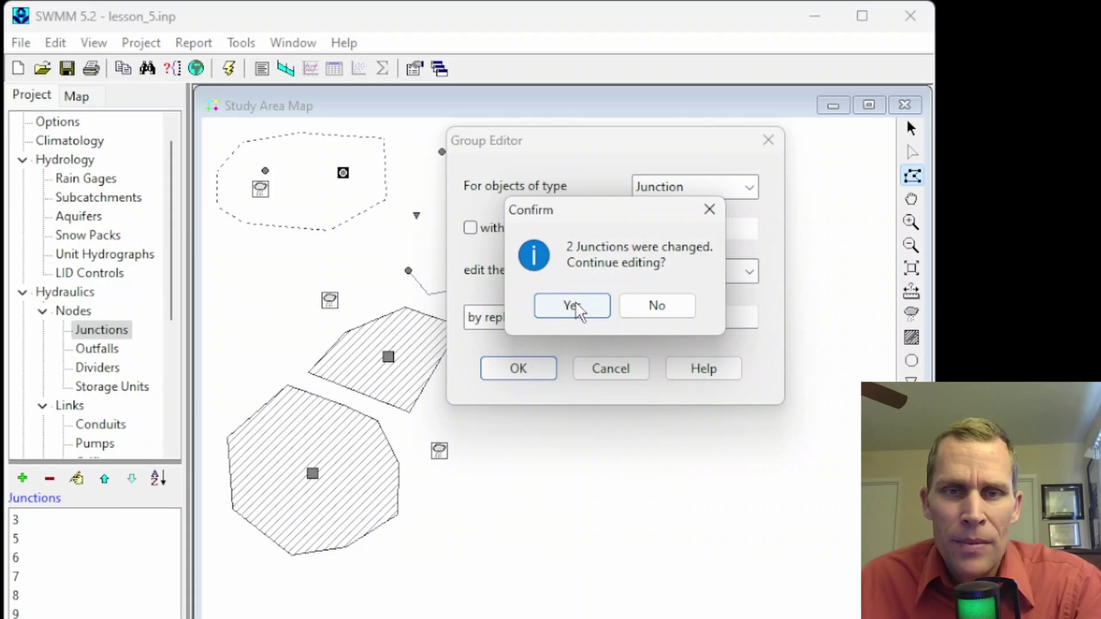
pyautogui.click(580, 315)
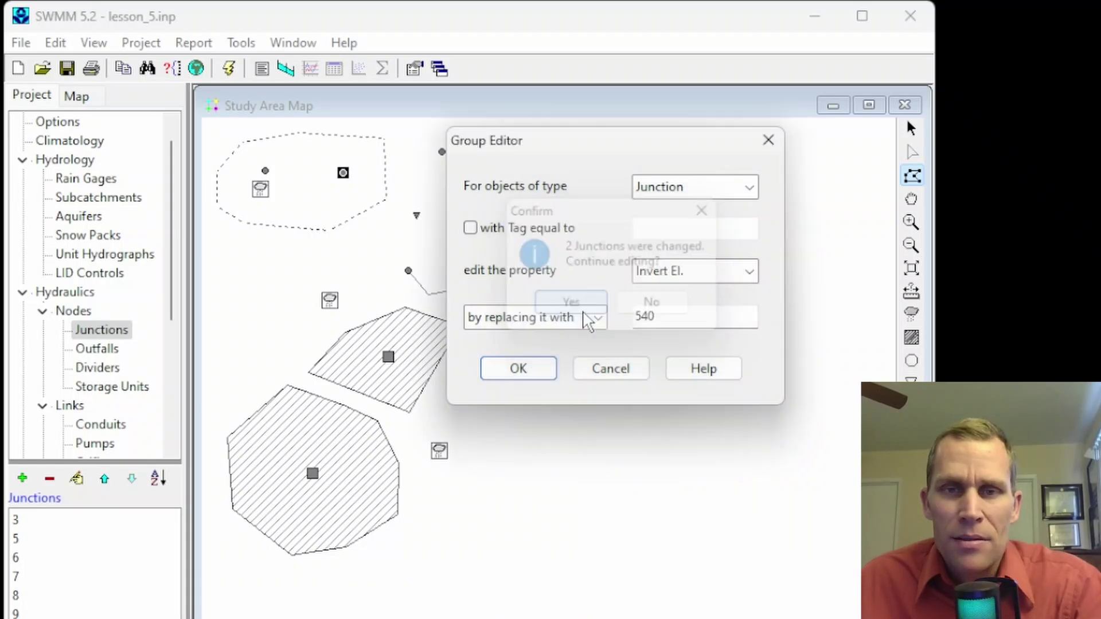
pyautogui.click(771, 139)
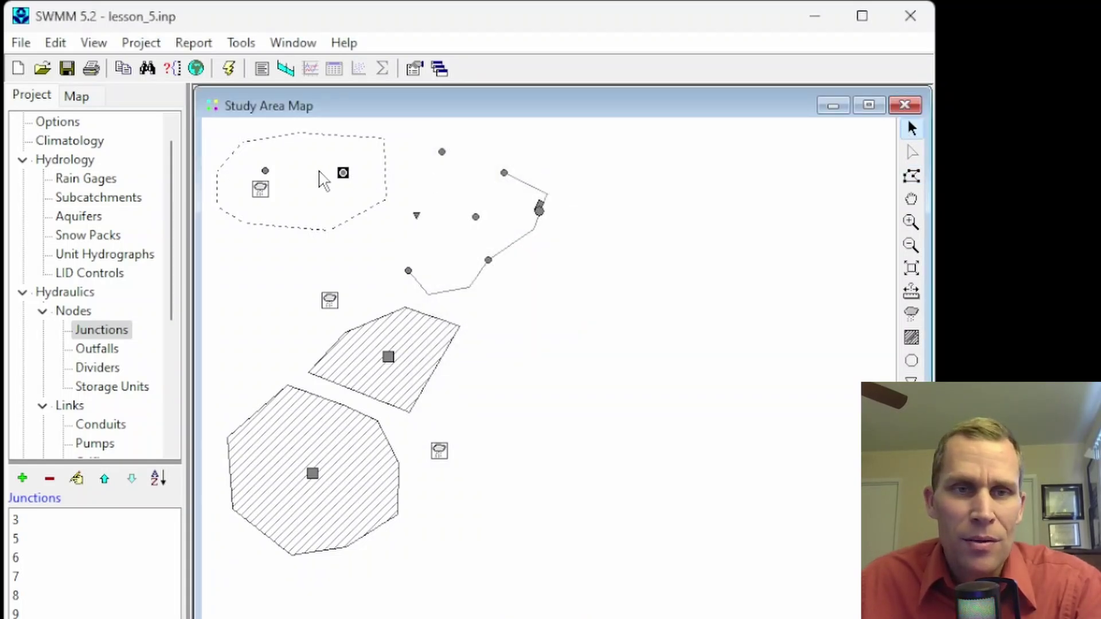
# Check the invert elevation in the properties of Junction 10 and Junction 9, closing each without editing.
pyautogui.doubleClick(344, 174)
pyautogui.click(718, 327)
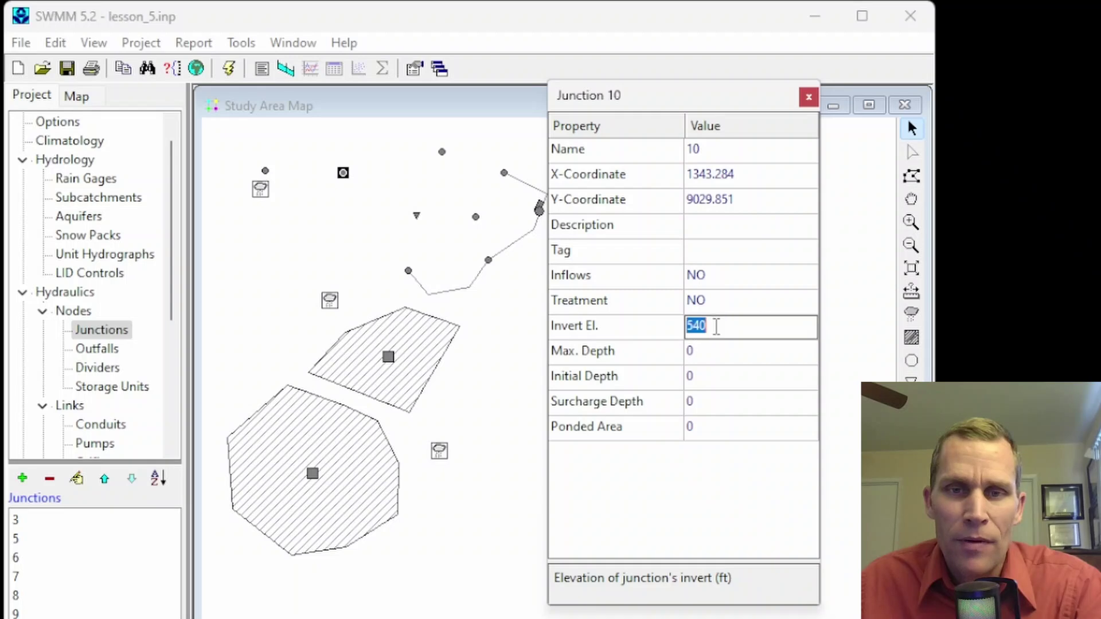
pyautogui.click(809, 98)
pyautogui.doubleClick(265, 171)
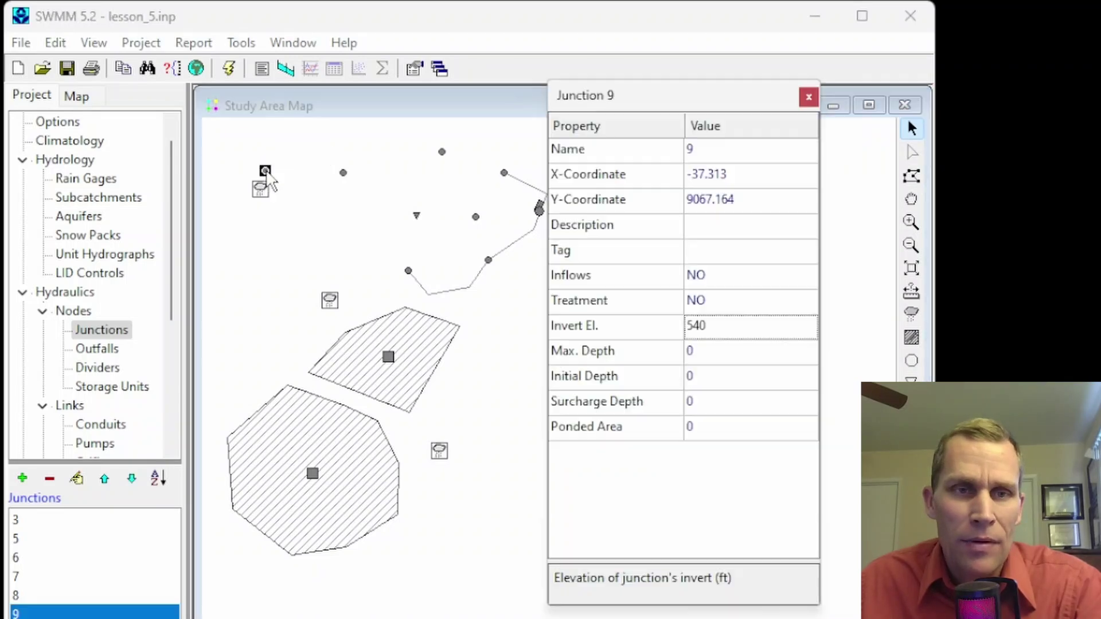
pyautogui.click(720, 326)
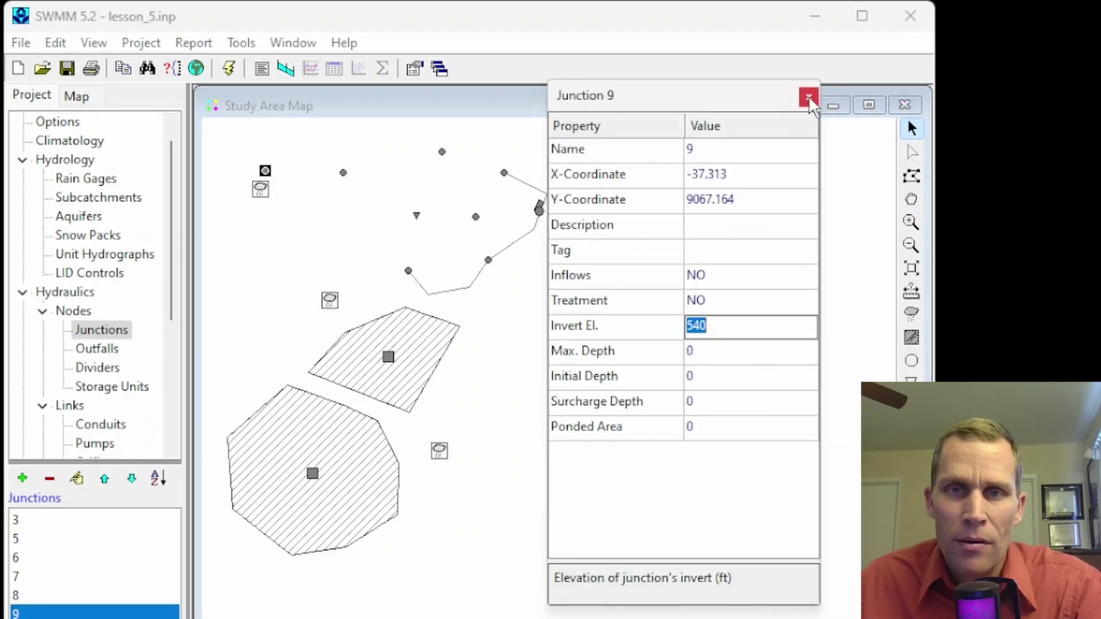
pyautogui.click(808, 97)
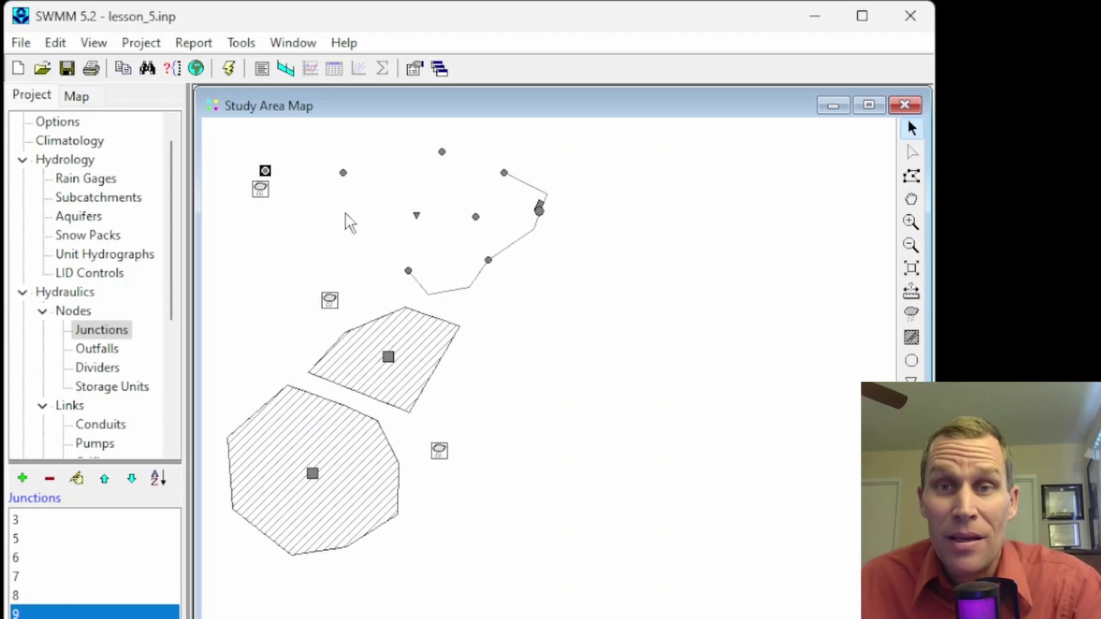
# Outline a new polygonal region on the map around Junctions 9 and 10 and the adjacent rain gage.
pyautogui.click(911, 176)
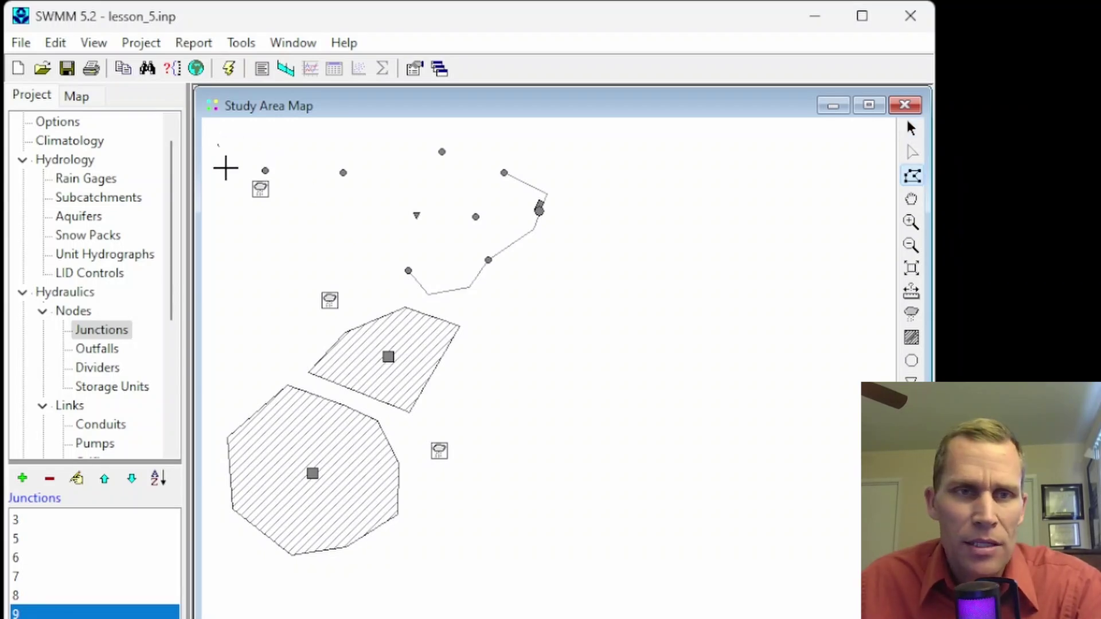
pyautogui.click(235, 244)
pyautogui.click(341, 229)
pyautogui.click(375, 165)
pyautogui.click(339, 148)
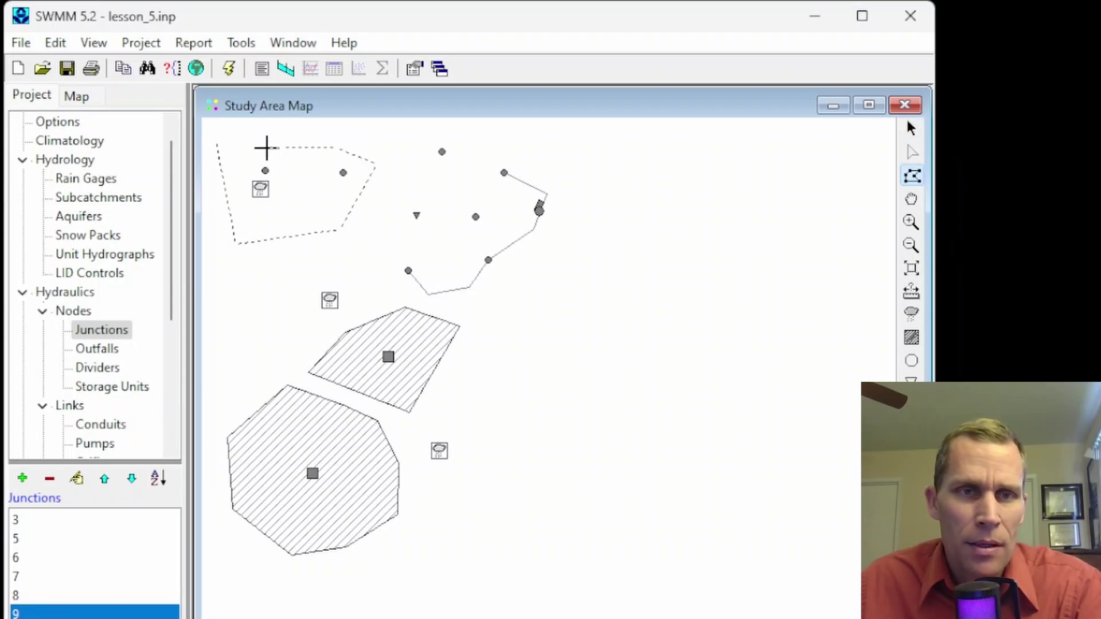
pyautogui.rightClick(266, 148)
# Open the group editor for the newly outlined region and set the object type to Junction.
pyautogui.click(56, 42)
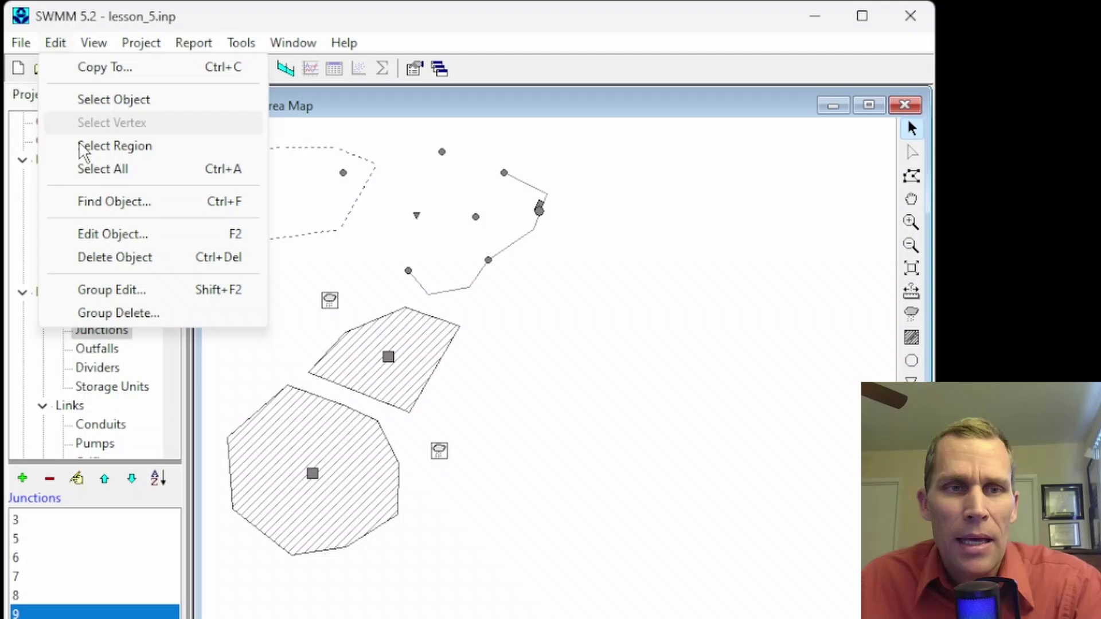
pyautogui.click(121, 297)
pyautogui.click(569, 288)
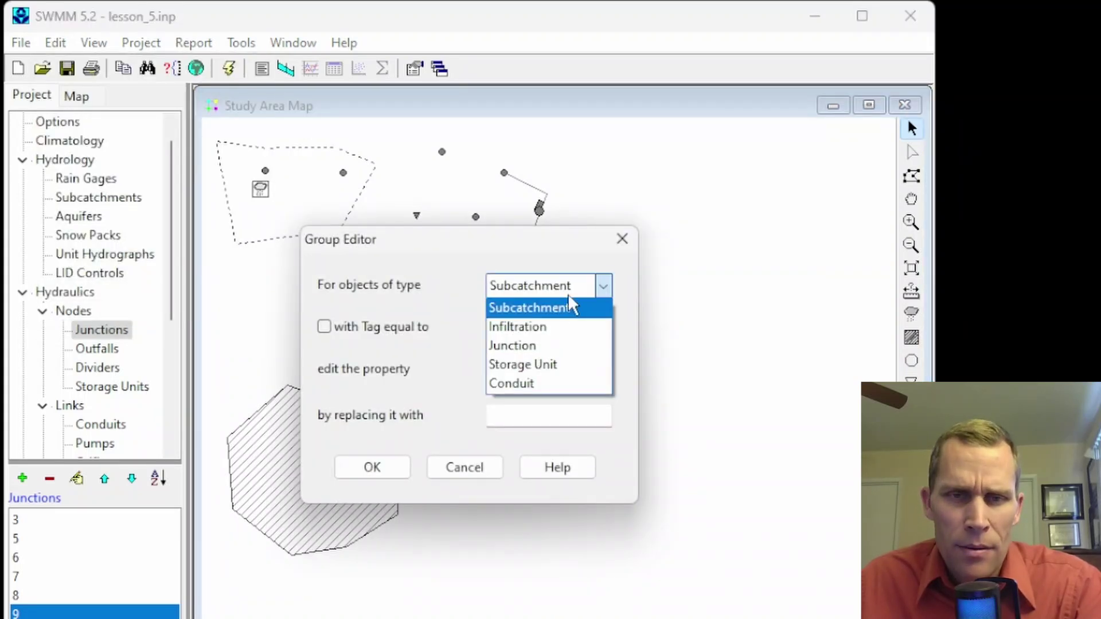
pyautogui.click(539, 344)
pyautogui.moveTo(512, 246); pyautogui.dragTo(641, 168)
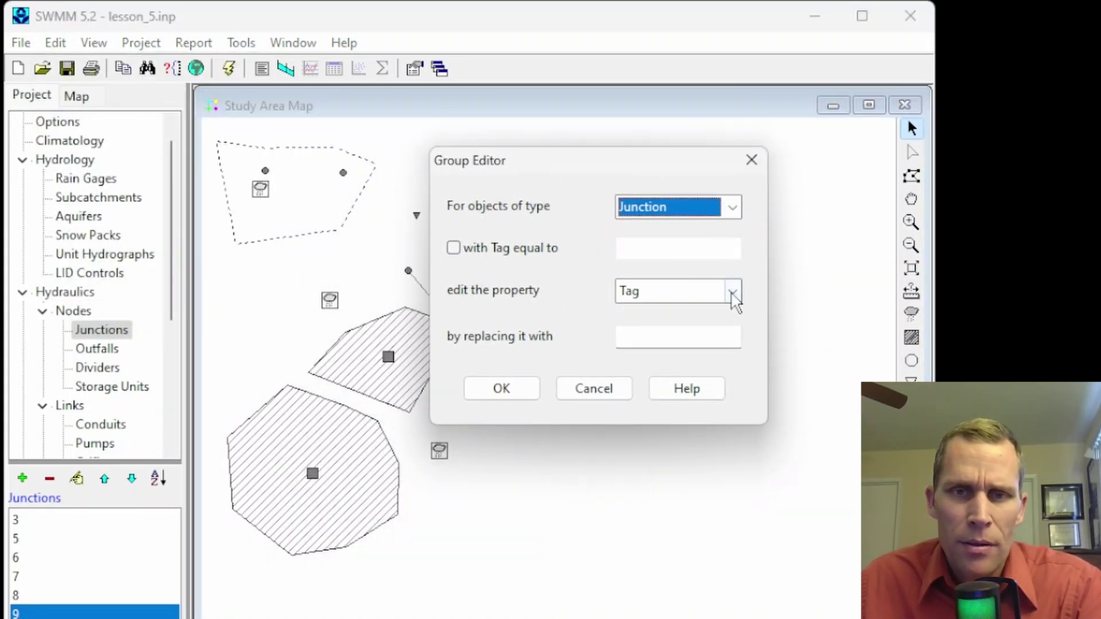
# Add 10 to the Invert El. of the region's junctions, apply the change and close the group editor.
pyautogui.click(732, 295)
pyautogui.click(657, 332)
pyautogui.click(581, 338)
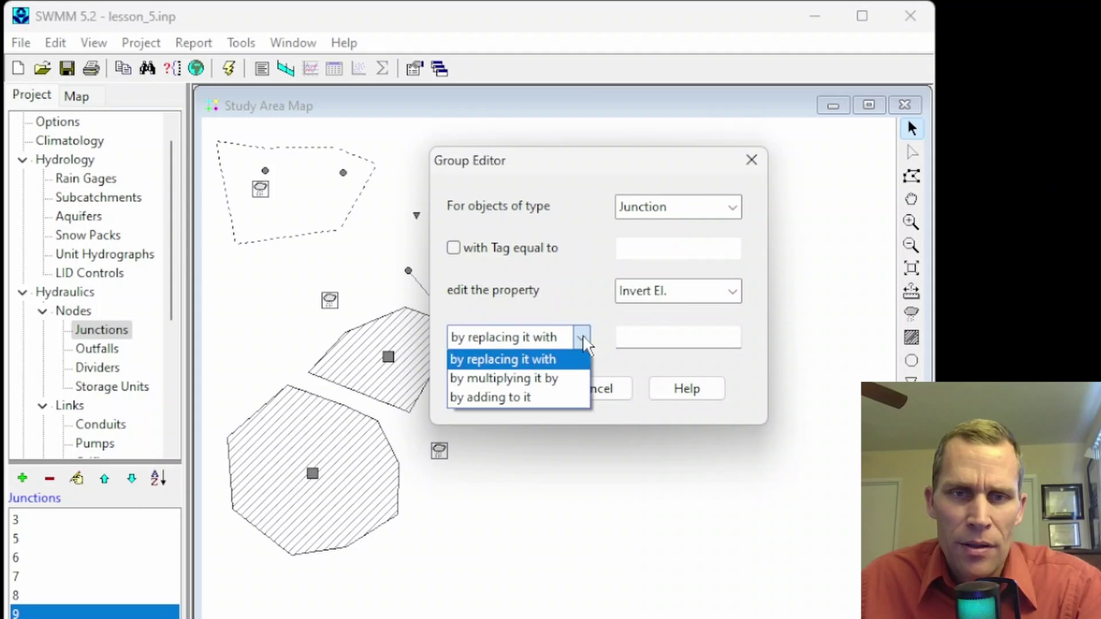
pyautogui.click(536, 398)
pyautogui.click(644, 335)
pyautogui.write('10')
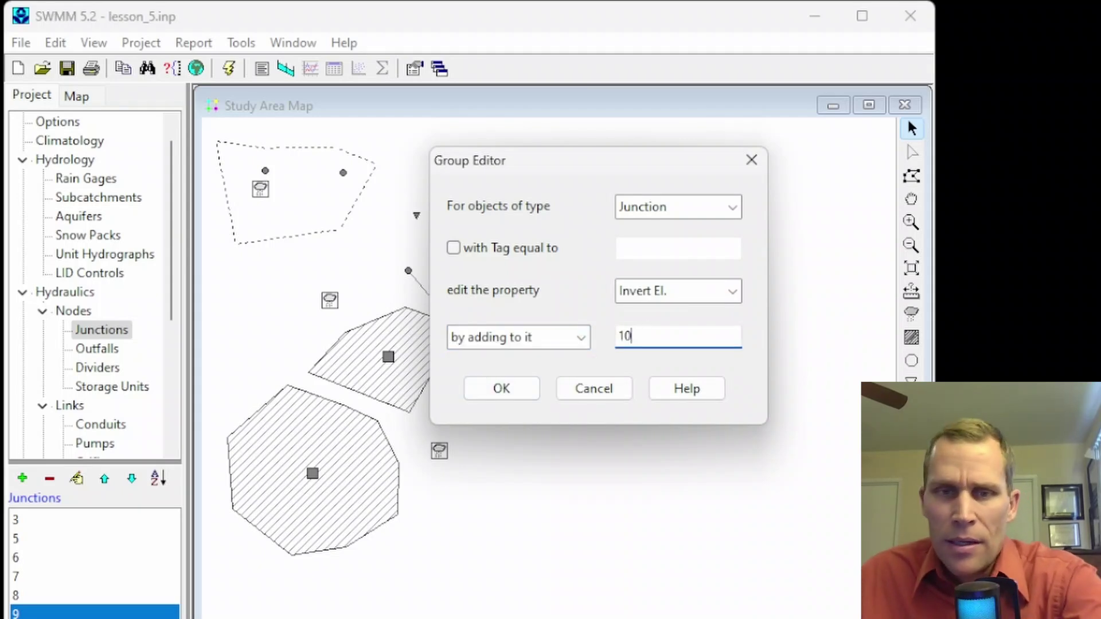
pyautogui.click(523, 395)
pyautogui.click(557, 324)
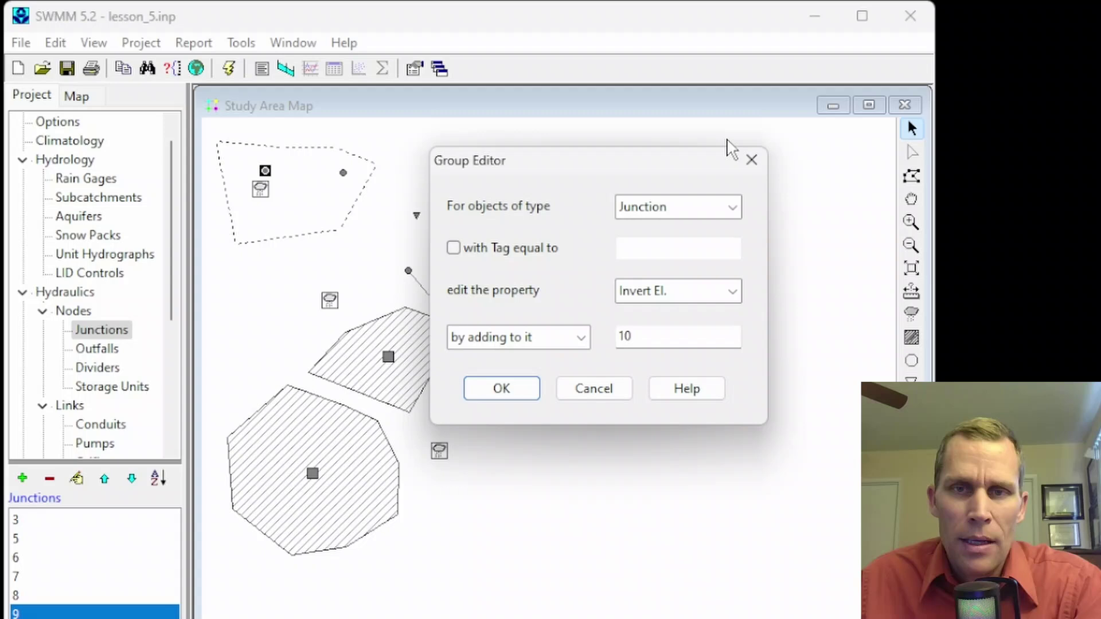
pyautogui.click(752, 162)
# Check the invert elevation in Junction 9's properties and close them without editing.
pyautogui.doubleClick(265, 170)
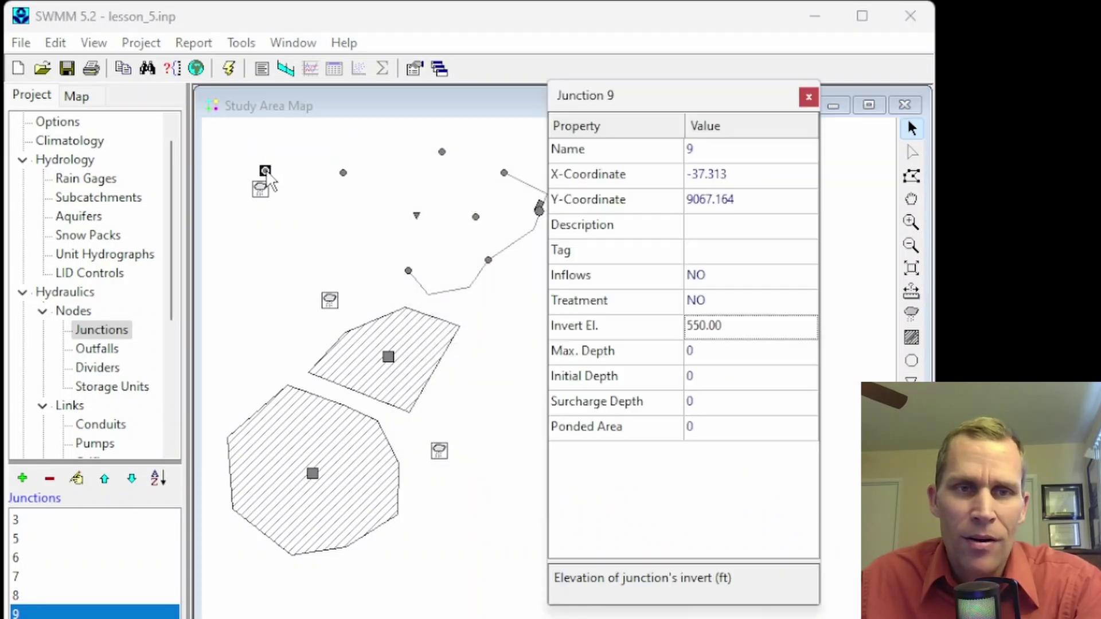
pyautogui.click(765, 326)
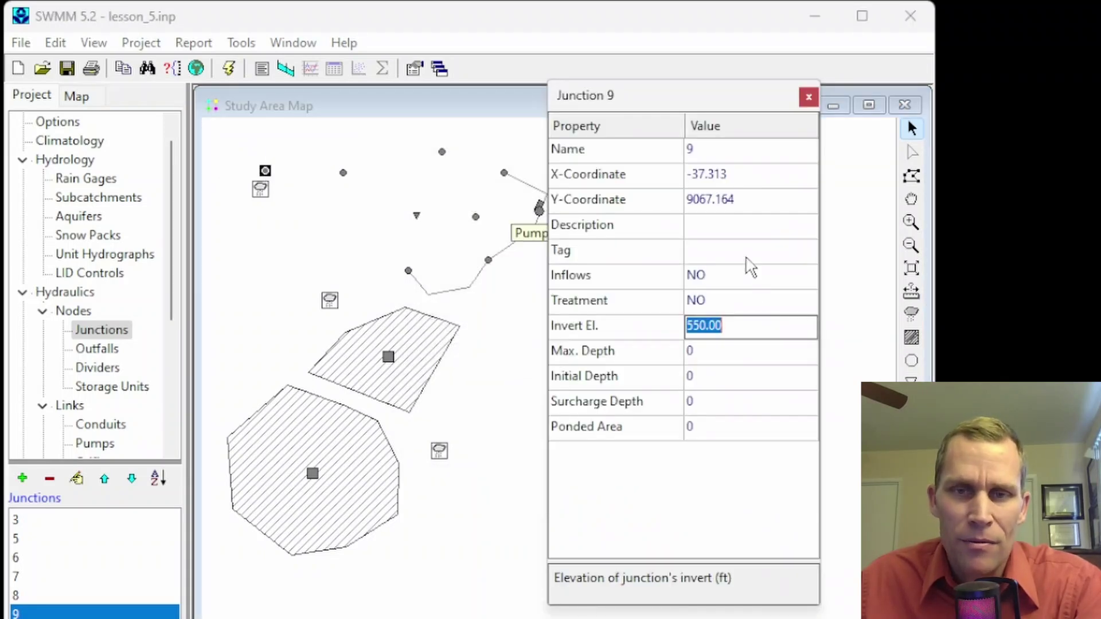
pyautogui.click(809, 97)
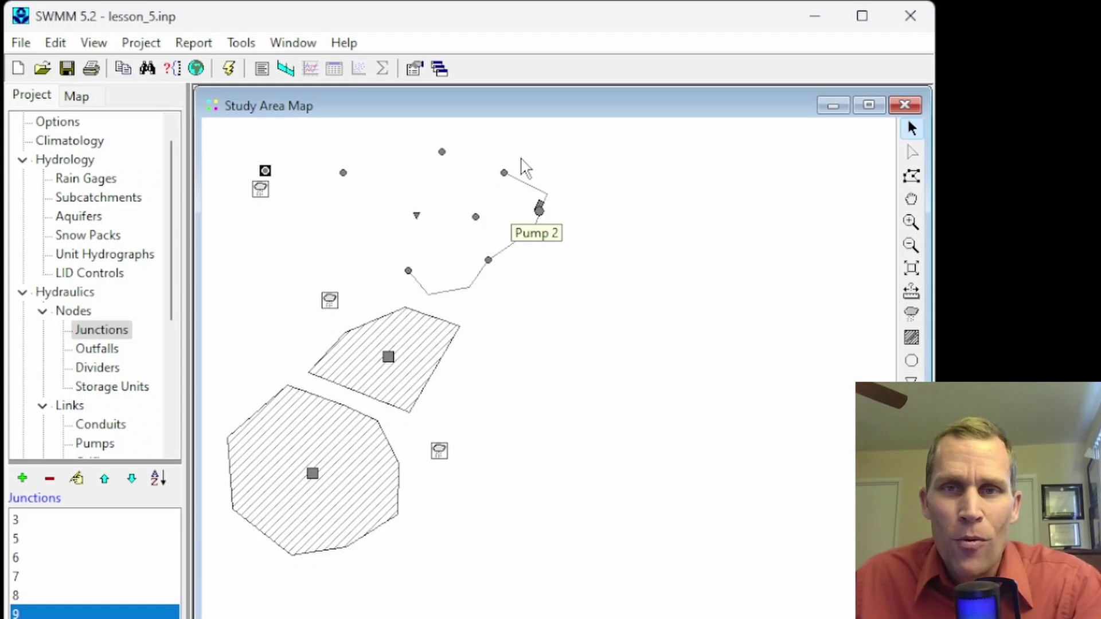